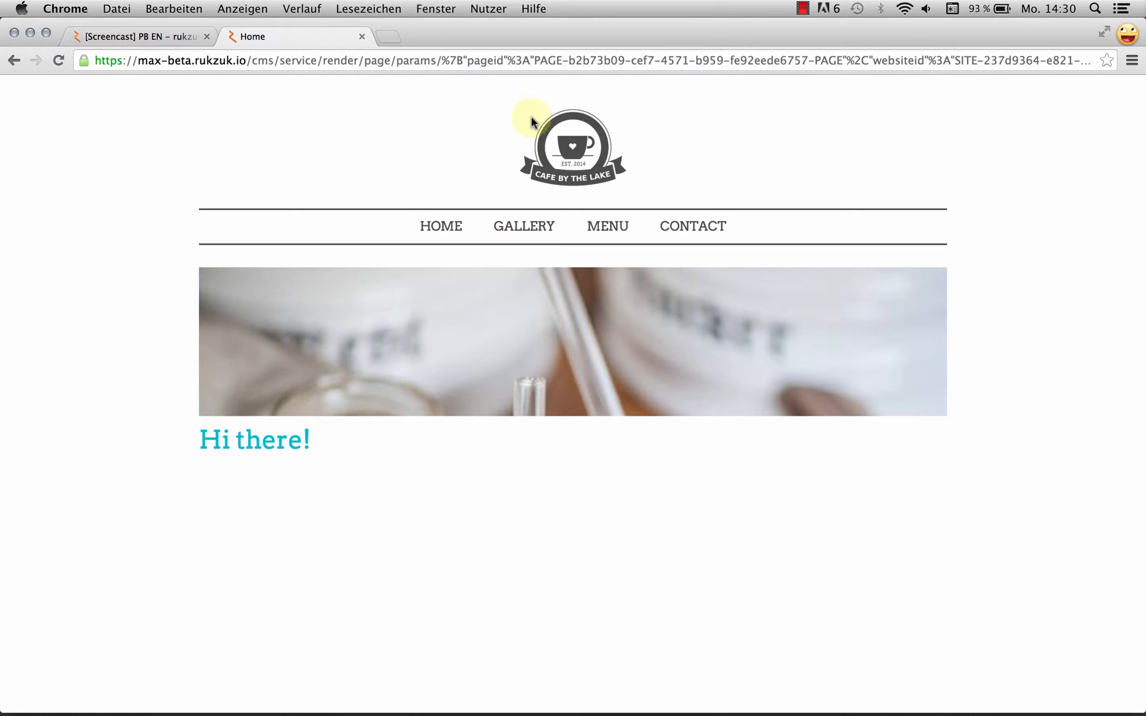
Browse the café website preview's Home, Gallery and Menu pages, including the breakfast entries on the Menu page.
{"action": "left_click", "coordinate": [529, 234]}
{"action": "left_click", "coordinate": [607, 229]}
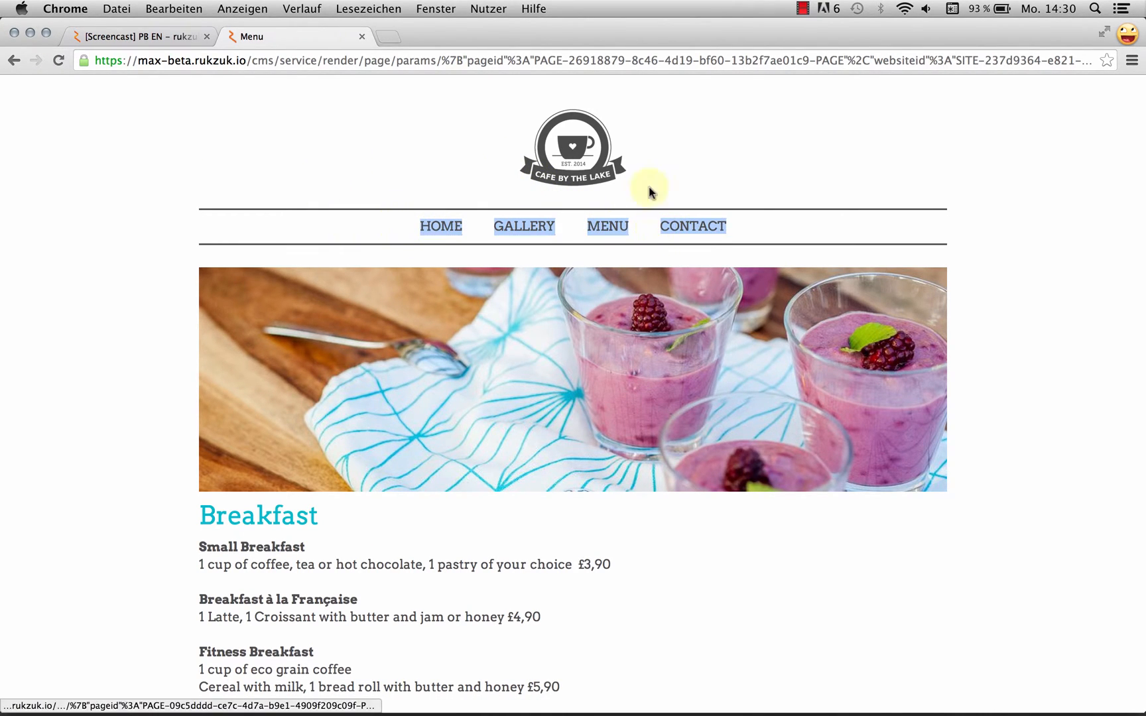
{"action": "scroll", "coordinate": [880, 185], "scroll_direction": "down", "scroll_amount": 5}
{"action": "scroll", "coordinate": [882, 211], "scroll_direction": "up", "scroll_amount": 5}
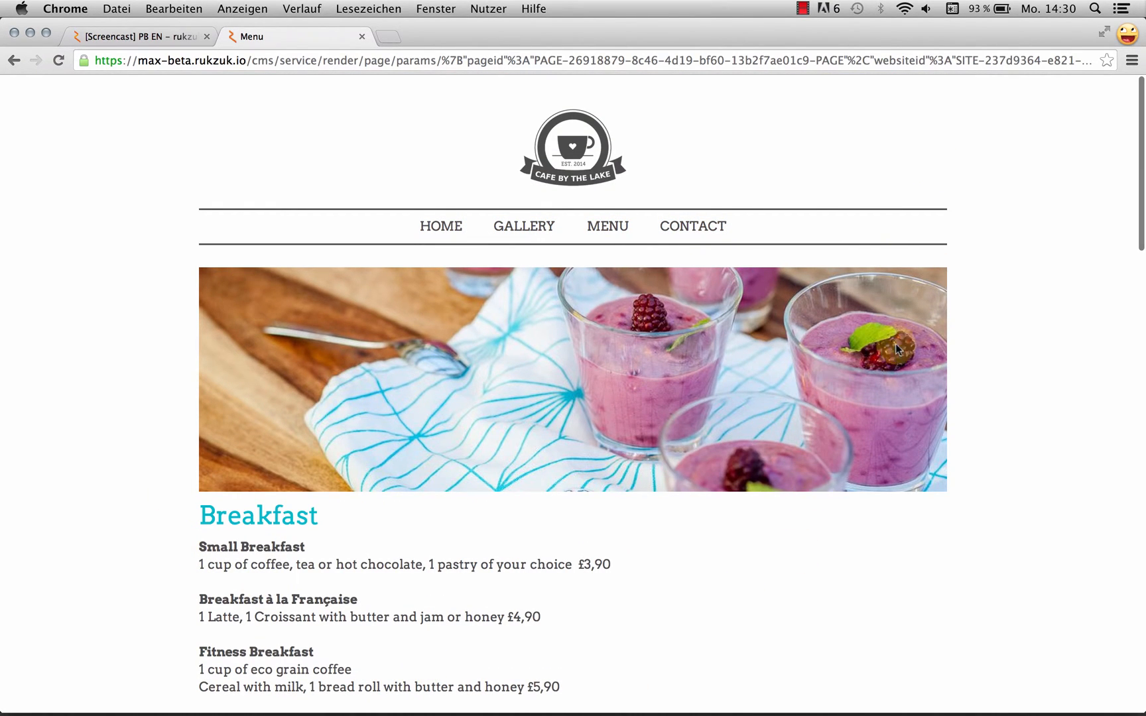
{"action": "left_click", "coordinate": [439, 240]}
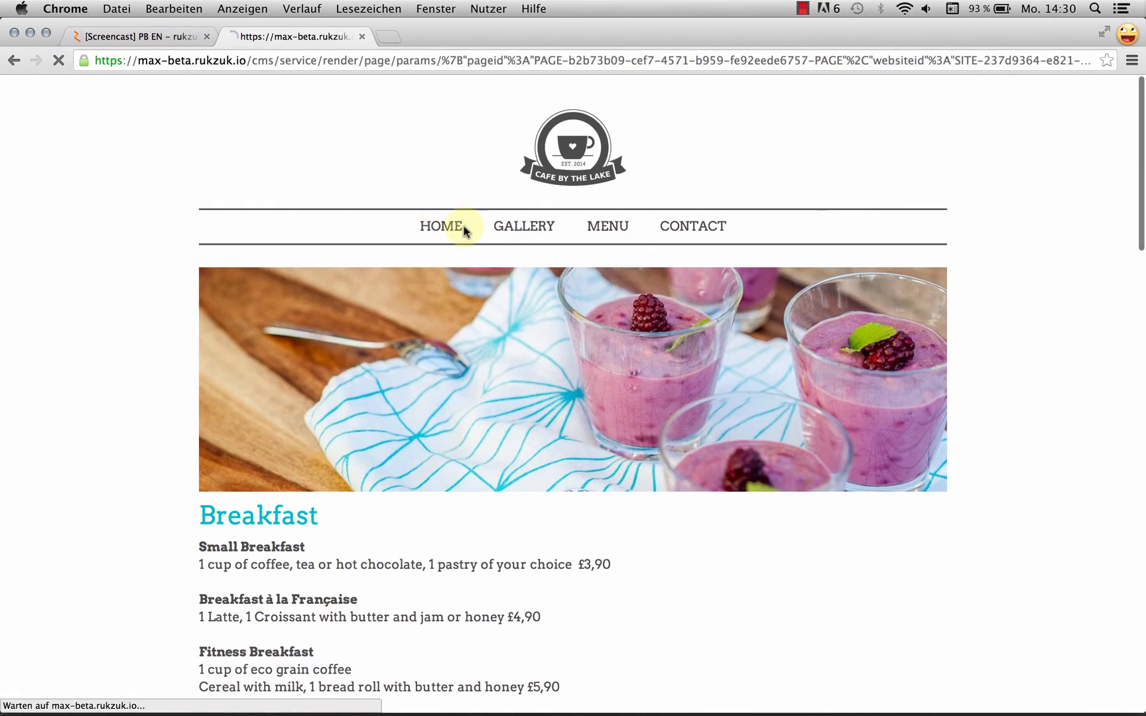
{"action": "left_click", "coordinate": [502, 228]}
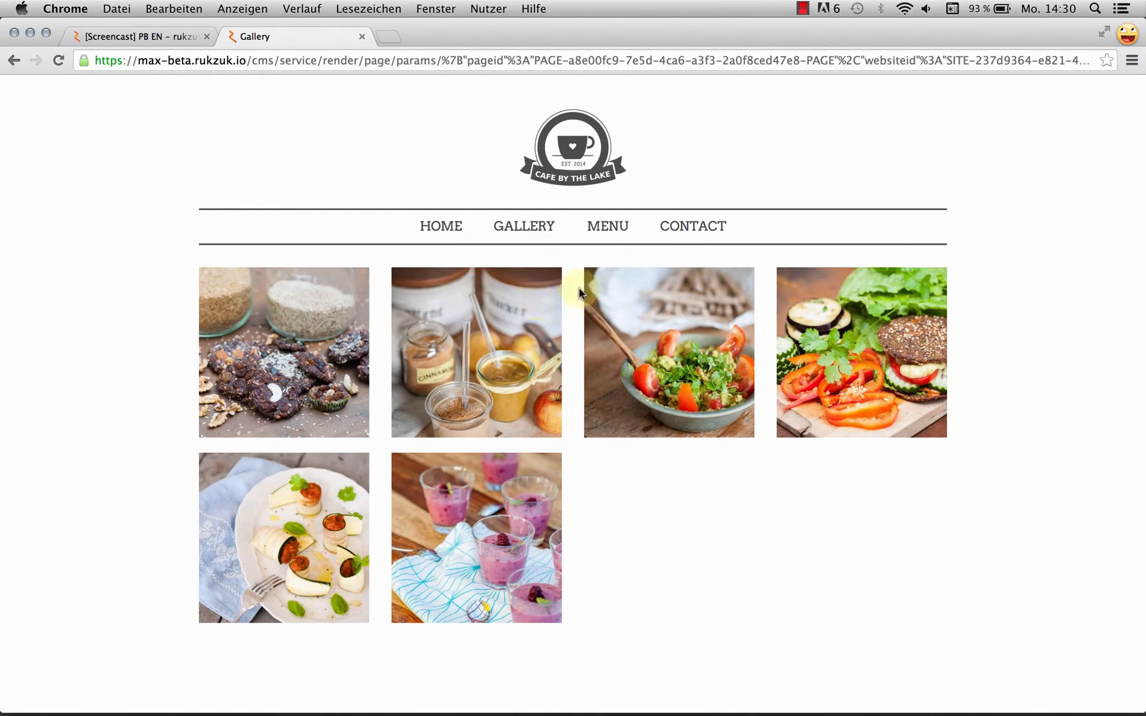
{"action": "left_click", "coordinate": [608, 228]}
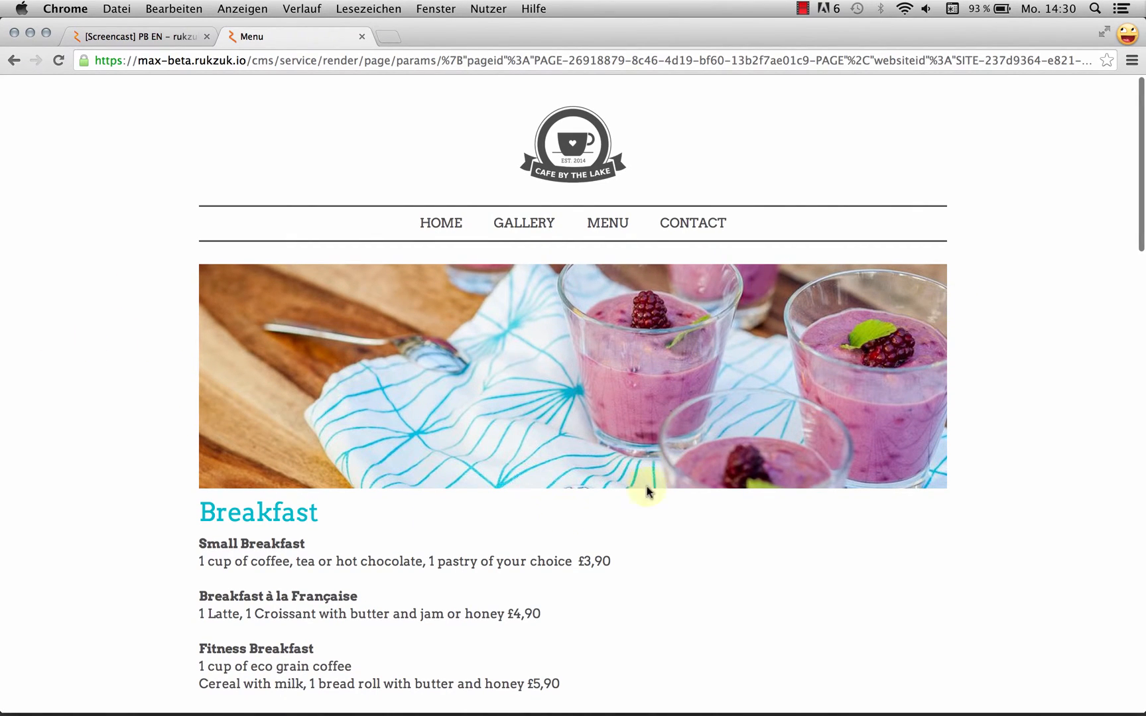
{"action": "left_click_drag", "start_coordinate": [249, 529], "coordinate": [297, 564]}
{"action": "left_click", "coordinate": [299, 545]}
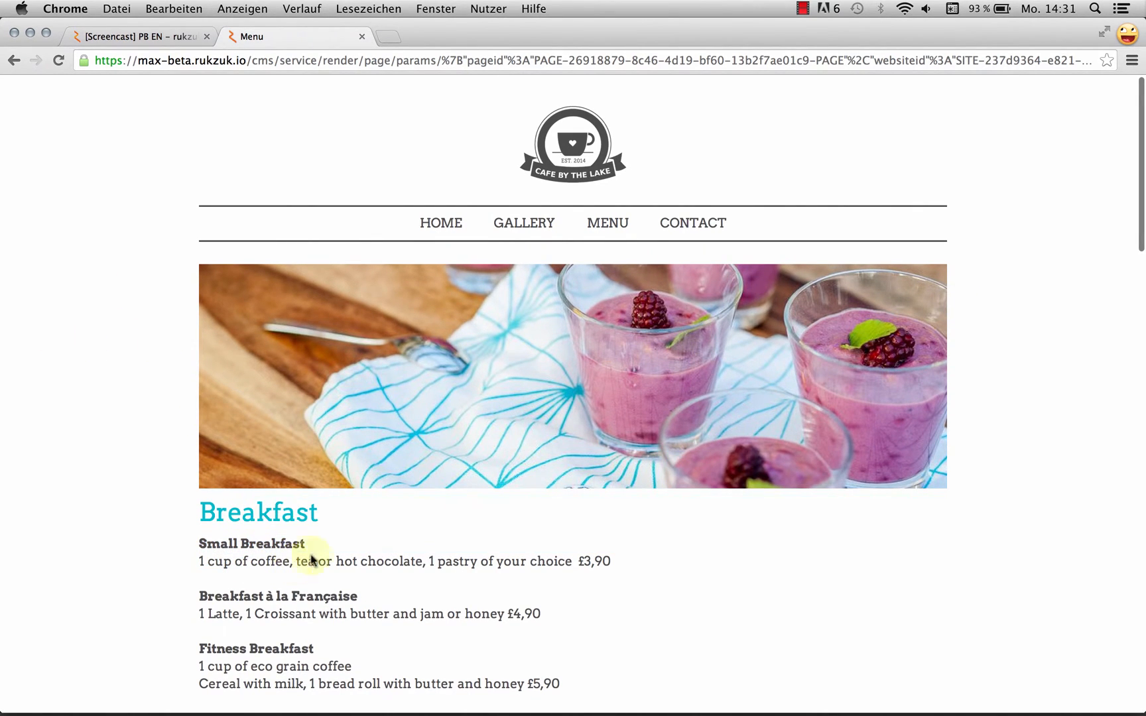
View the Contact page and examine its heading, address block, business hours and embedded map.
{"action": "left_click", "coordinate": [700, 228]}
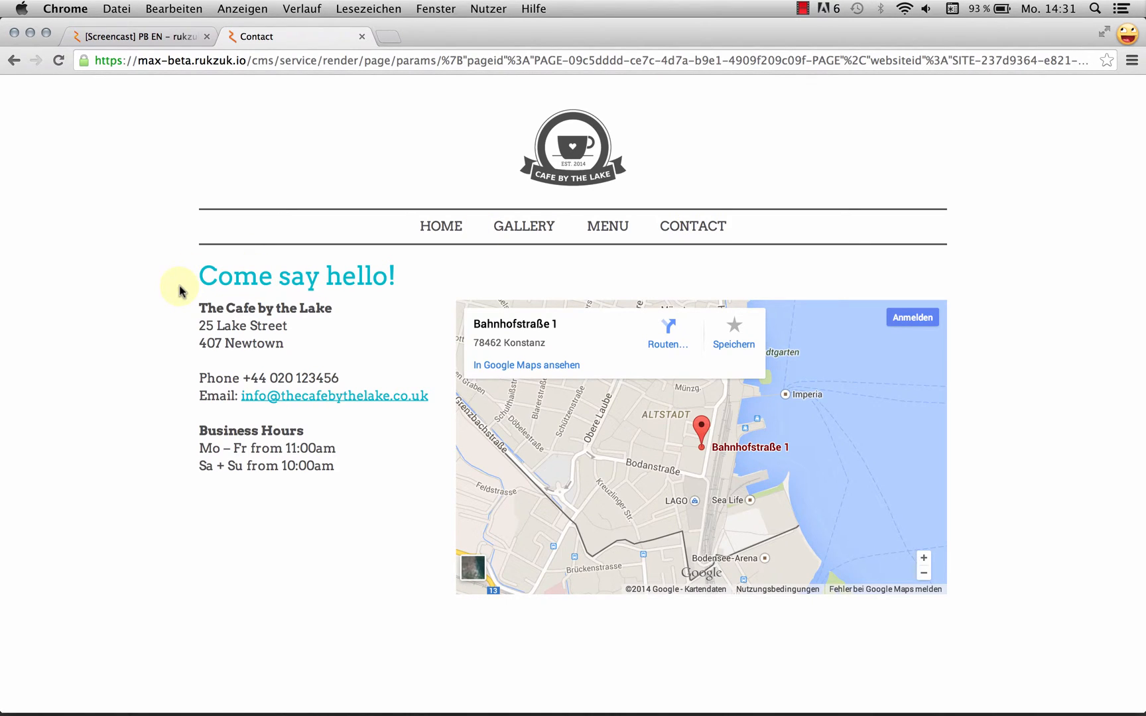
{"action": "left_click_drag", "start_coordinate": [306, 279], "coordinate": [383, 278]}
{"action": "left_click_drag", "start_coordinate": [190, 303], "coordinate": [273, 399]}
{"action": "left_click_drag", "start_coordinate": [361, 479], "coordinate": [220, 366]}
{"action": "left_click", "coordinate": [273, 354]}
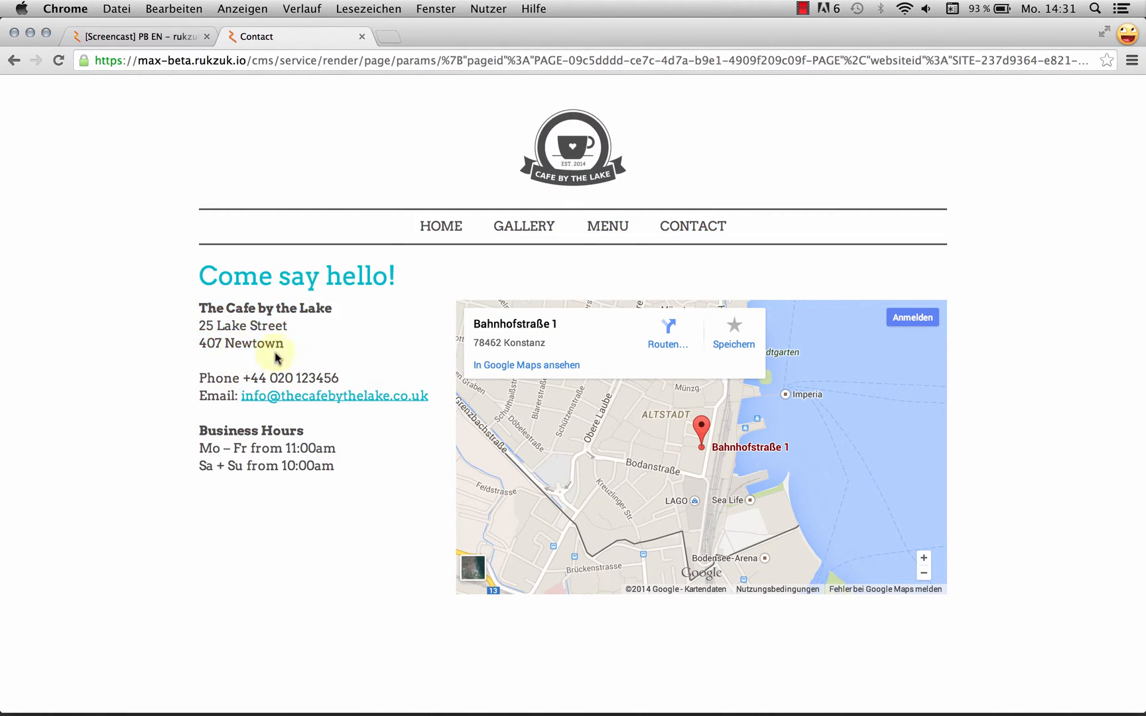
{"action": "mouse_move", "coordinate": [634, 391]}
{"action": "left_mouse_down"}
{"action": "mouse_move", "coordinate": [669, 435]}
{"action": "mouse_move", "coordinate": [779, 460]}
{"action": "mouse_move", "coordinate": [771, 409]}
{"action": "mouse_move", "coordinate": [690, 437]}
{"action": "left_mouse_up"}
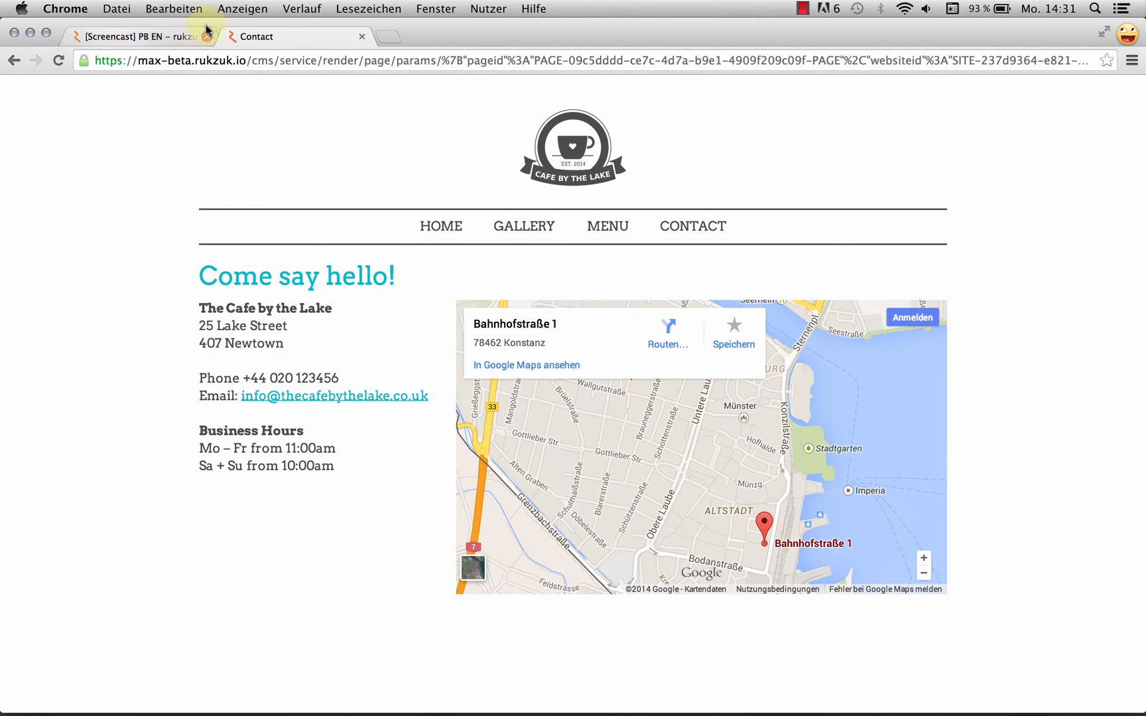
Switch to the rukzuk editor and examine the Root Module, Grid, logo, Navigation and Footer of the "main" layout.
{"action": "left_click", "coordinate": [146, 36]}
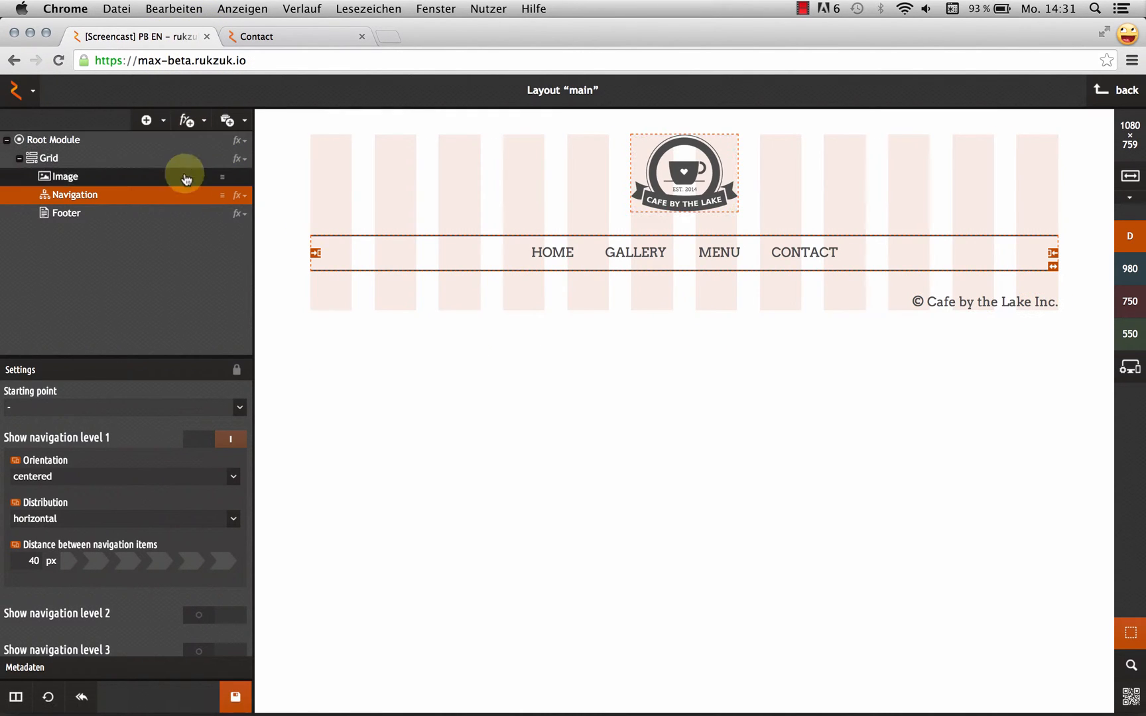
{"action": "left_click", "coordinate": [111, 141]}
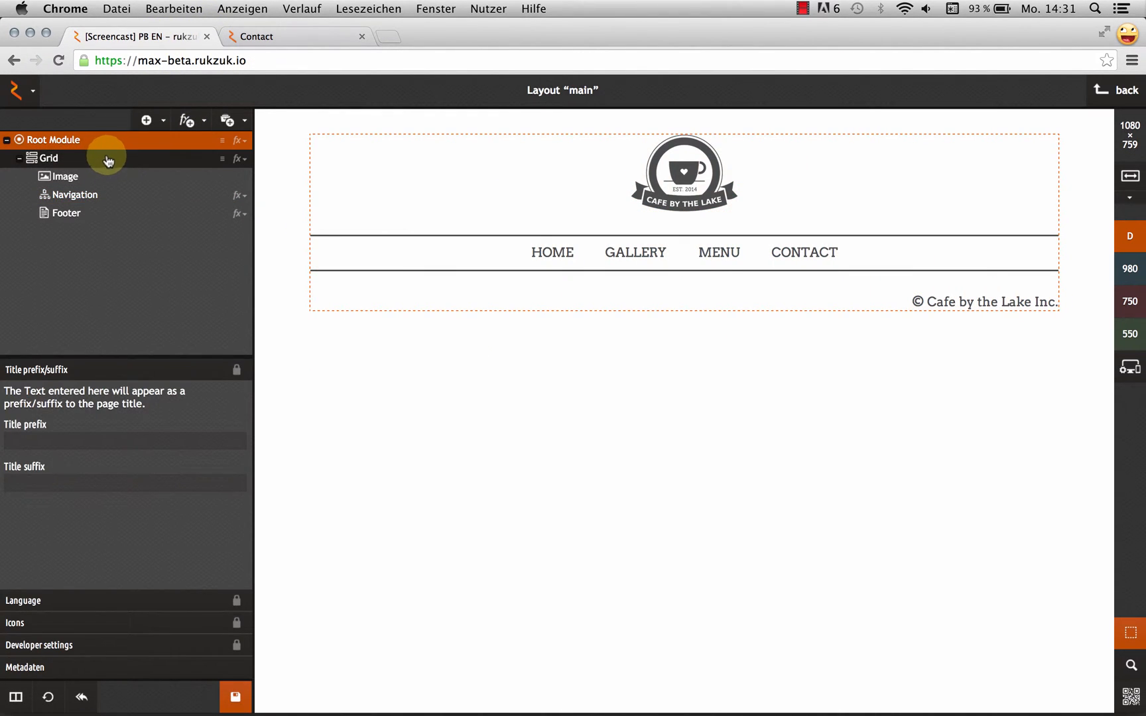
{"action": "left_click", "coordinate": [103, 159]}
{"action": "left_click", "coordinate": [95, 145]}
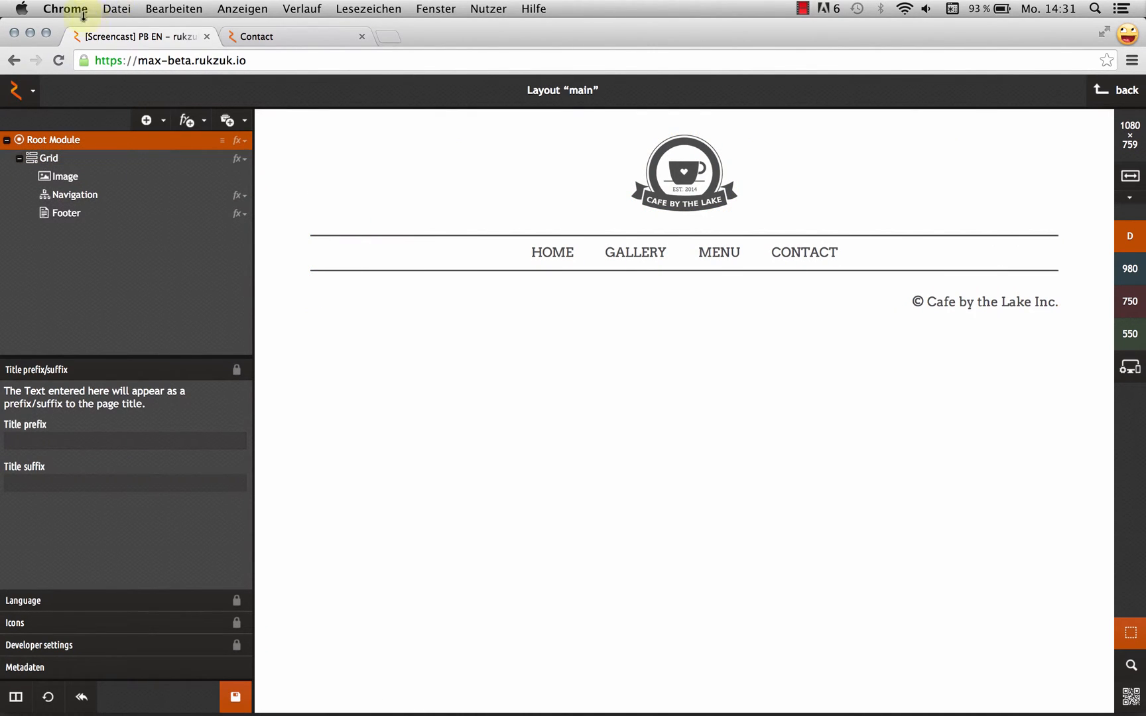
{"action": "left_click", "coordinate": [663, 177]}
{"action": "left_click", "coordinate": [493, 253]}
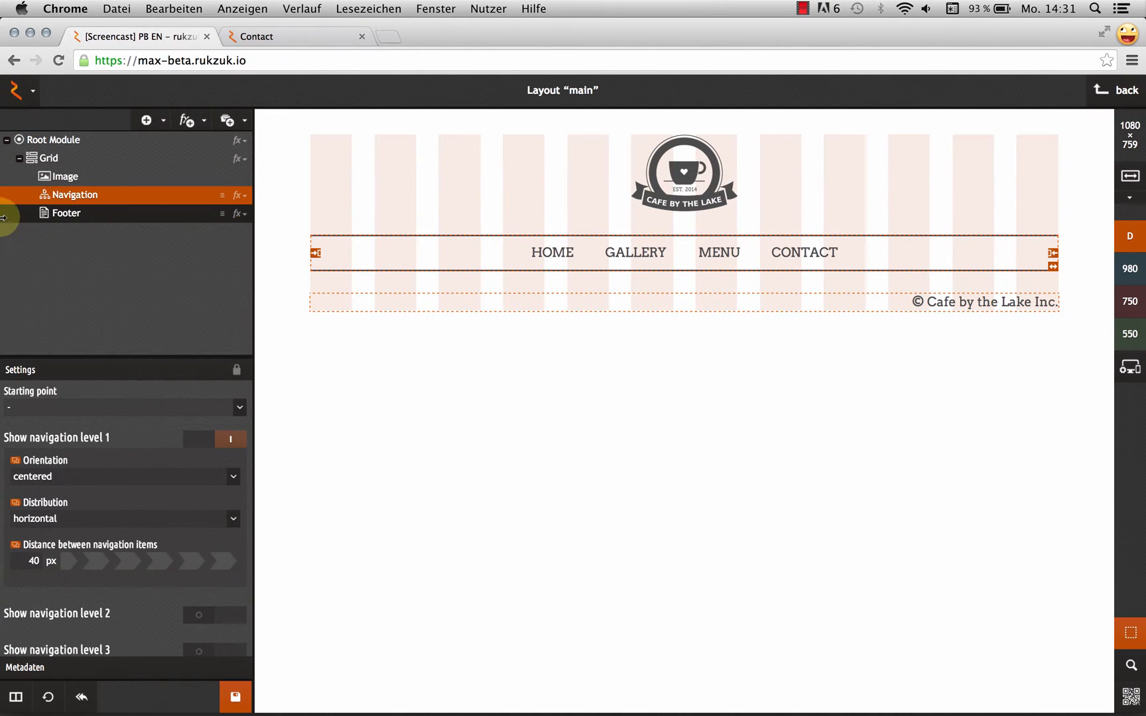
{"action": "left_click", "coordinate": [61, 216]}
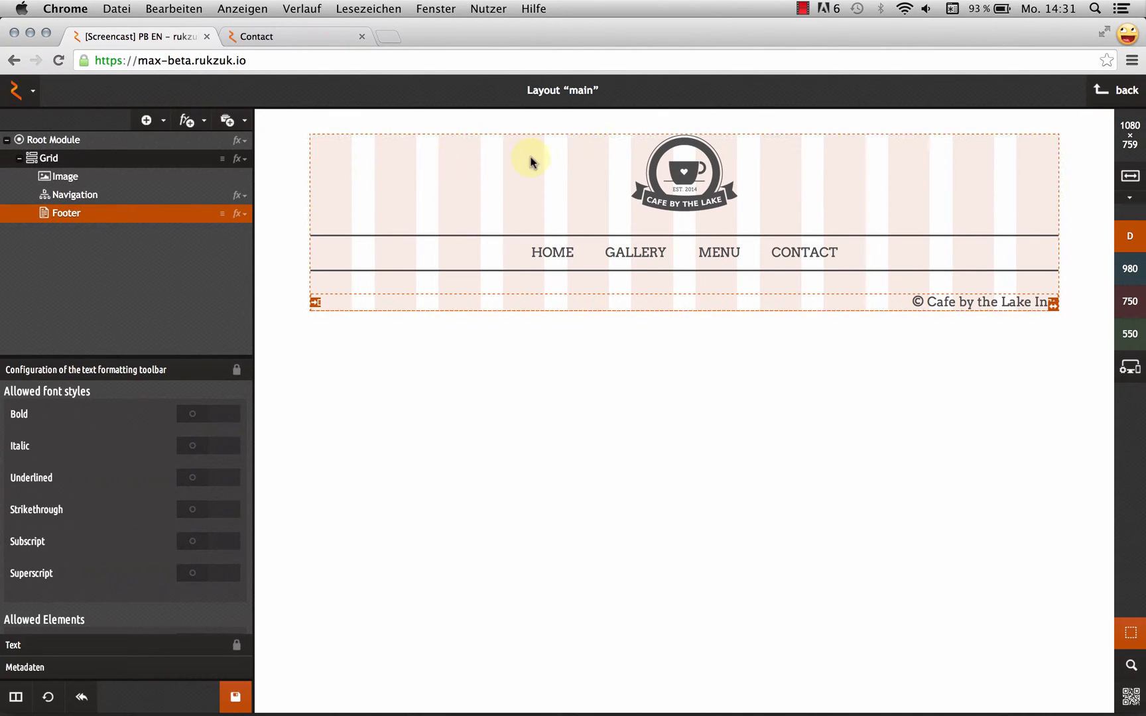
Insert a Page Block Area module and place it between the Navigation and the Footer.
{"action": "left_click", "coordinate": [147, 121]}
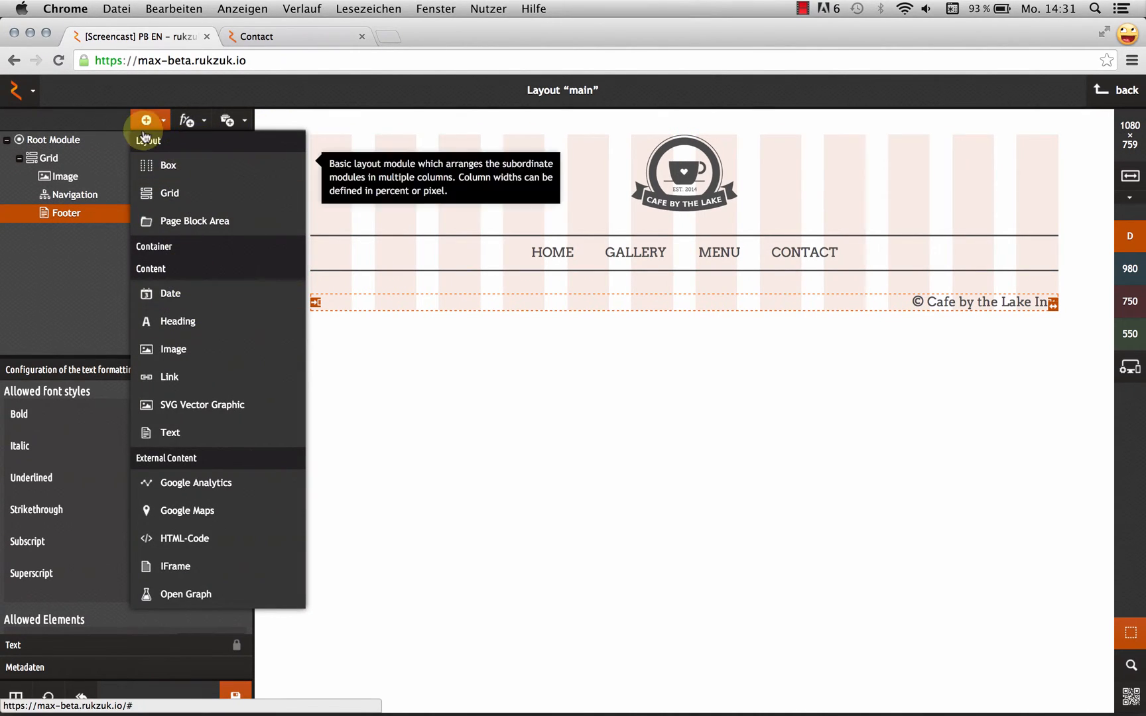
{"action": "left_click", "coordinate": [187, 226]}
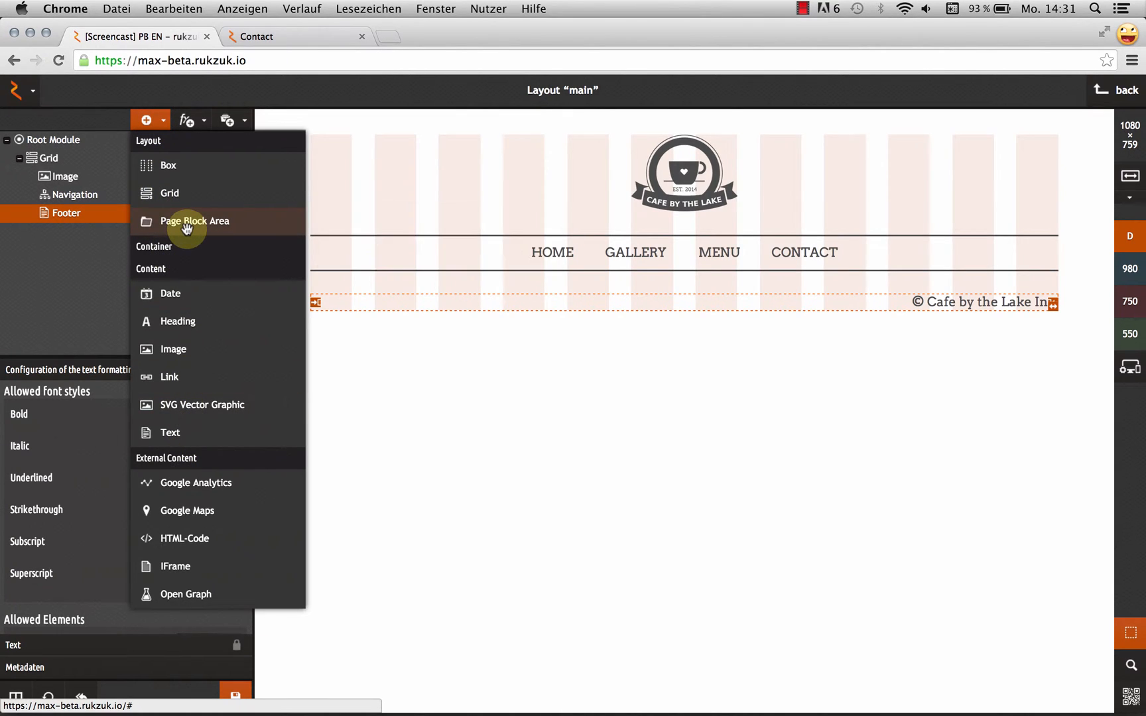
{"action": "left_click_drag", "start_coordinate": [55, 232], "coordinate": [77, 211]}
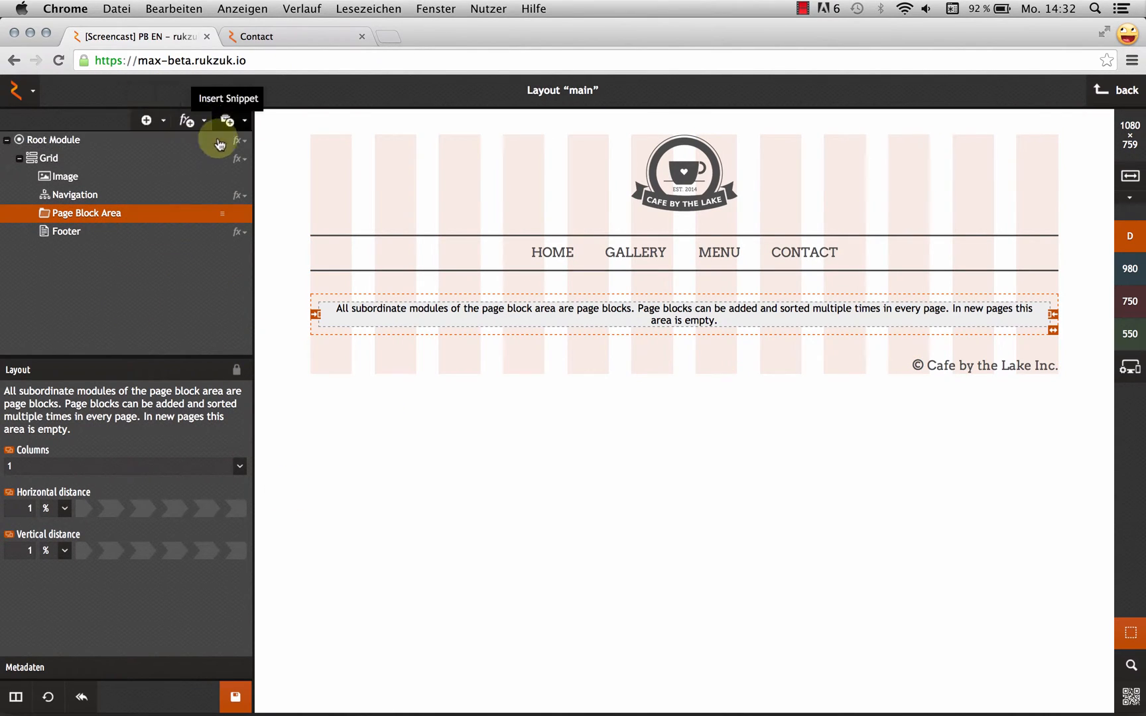
Add an Image module and a Text module as page blocks in the Page Block Area, with Text above Image.
{"action": "left_click", "coordinate": [149, 122]}
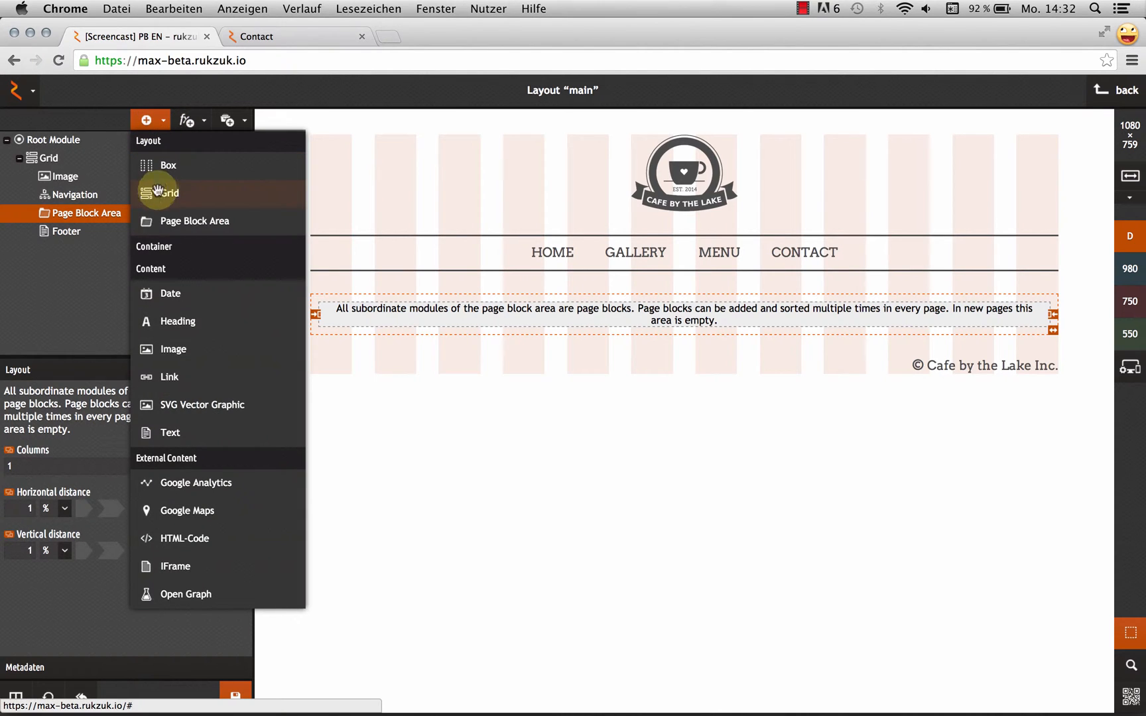
{"action": "left_click", "coordinate": [173, 351]}
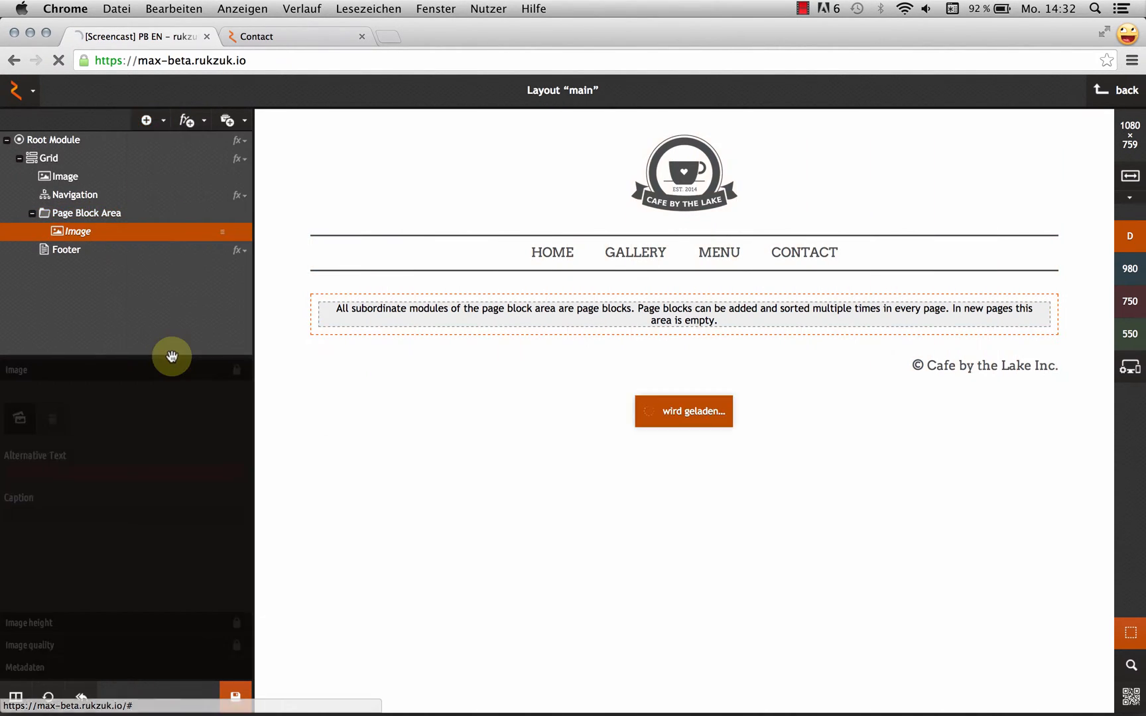
{"action": "left_click", "coordinate": [147, 120]}
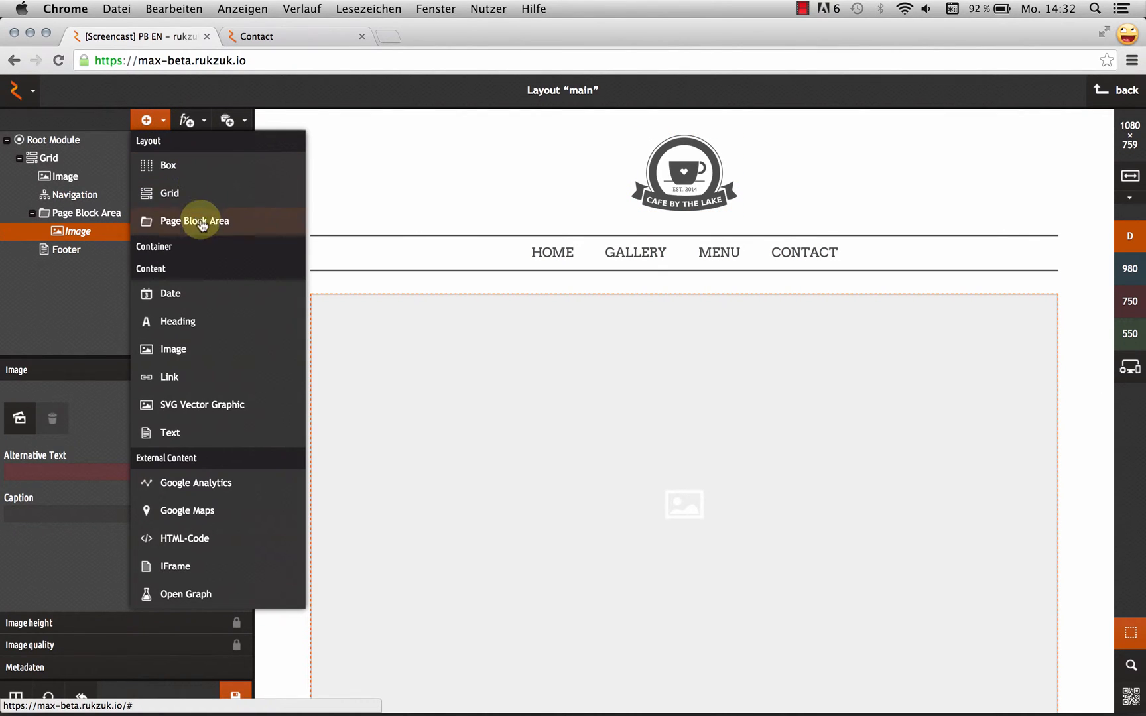
{"action": "left_click", "coordinate": [179, 431]}
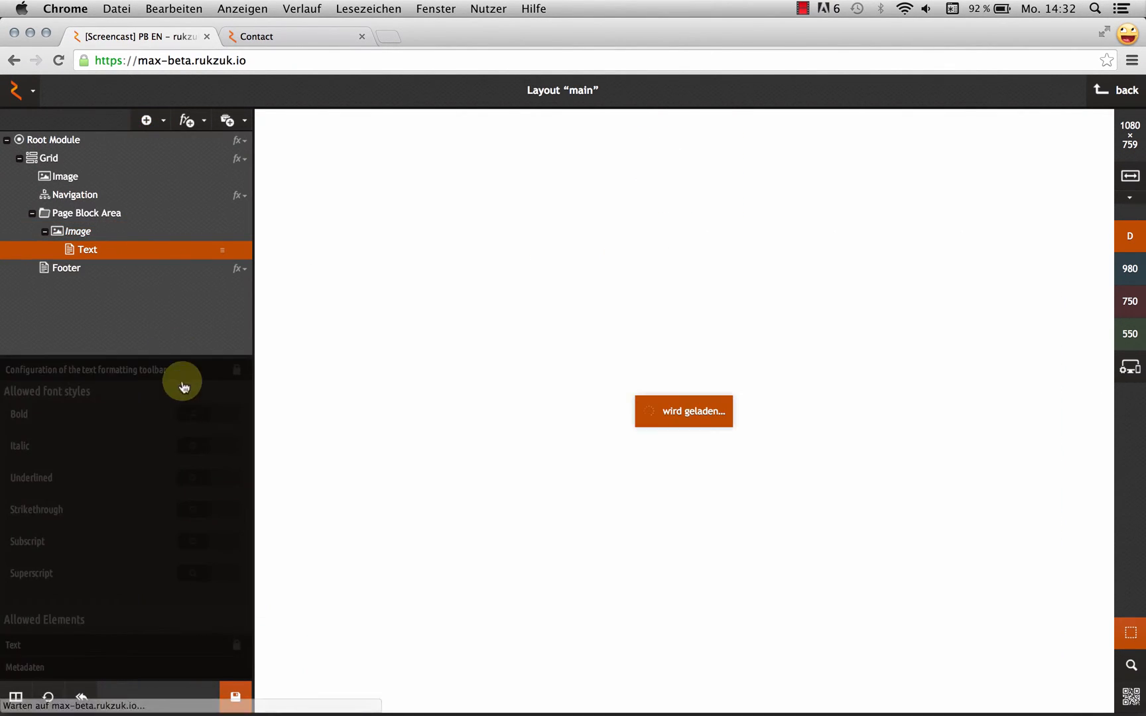
{"action": "left_click_drag", "start_coordinate": [87, 248], "coordinate": [78, 228]}
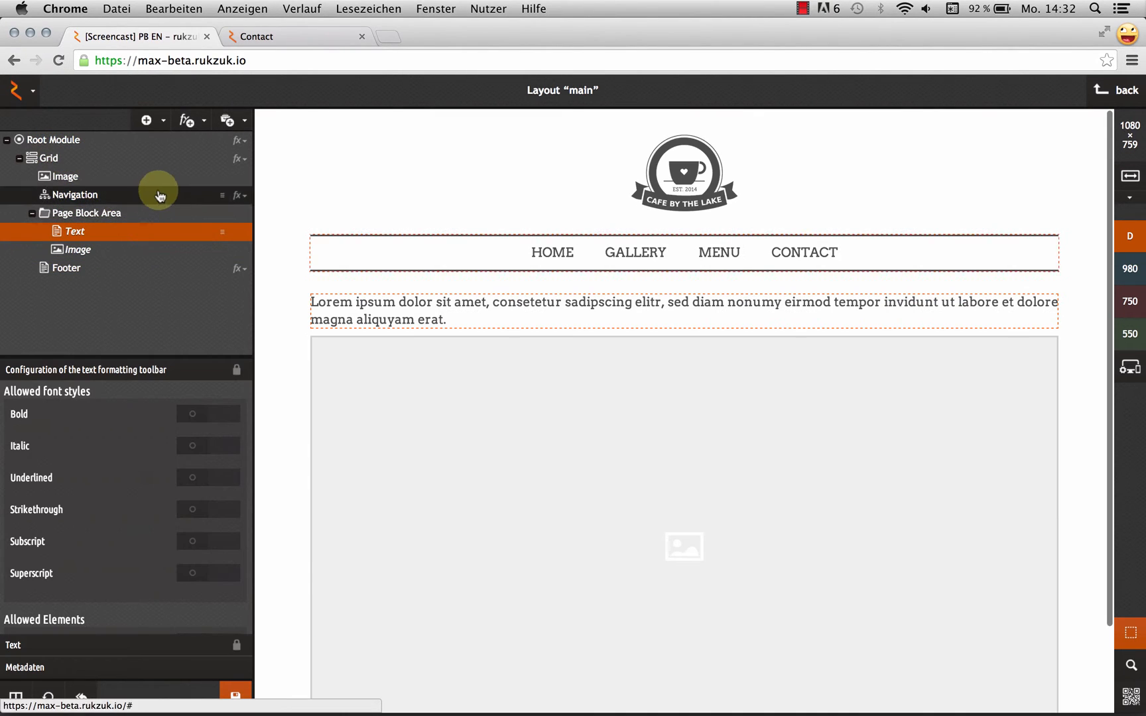
Add a Heading module to the Page Block Area and place it above the Text block.
{"action": "left_click", "coordinate": [150, 121]}
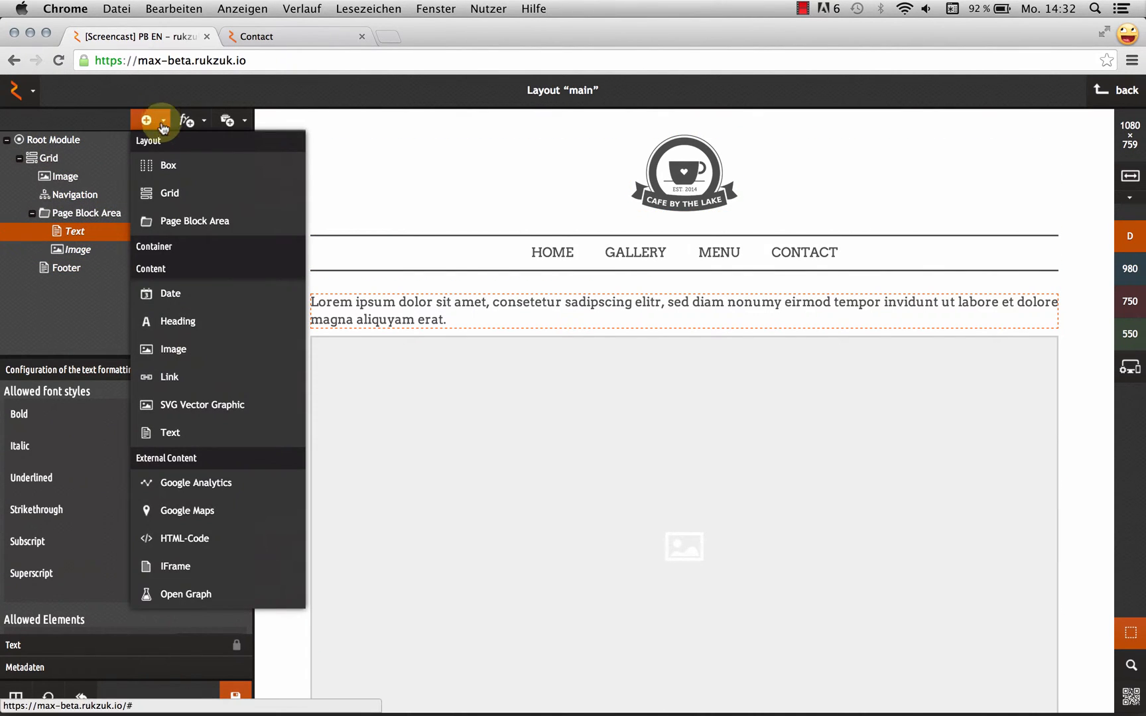
{"action": "left_click", "coordinate": [199, 335]}
{"action": "left_click_drag", "start_coordinate": [82, 248], "coordinate": [82, 232]}
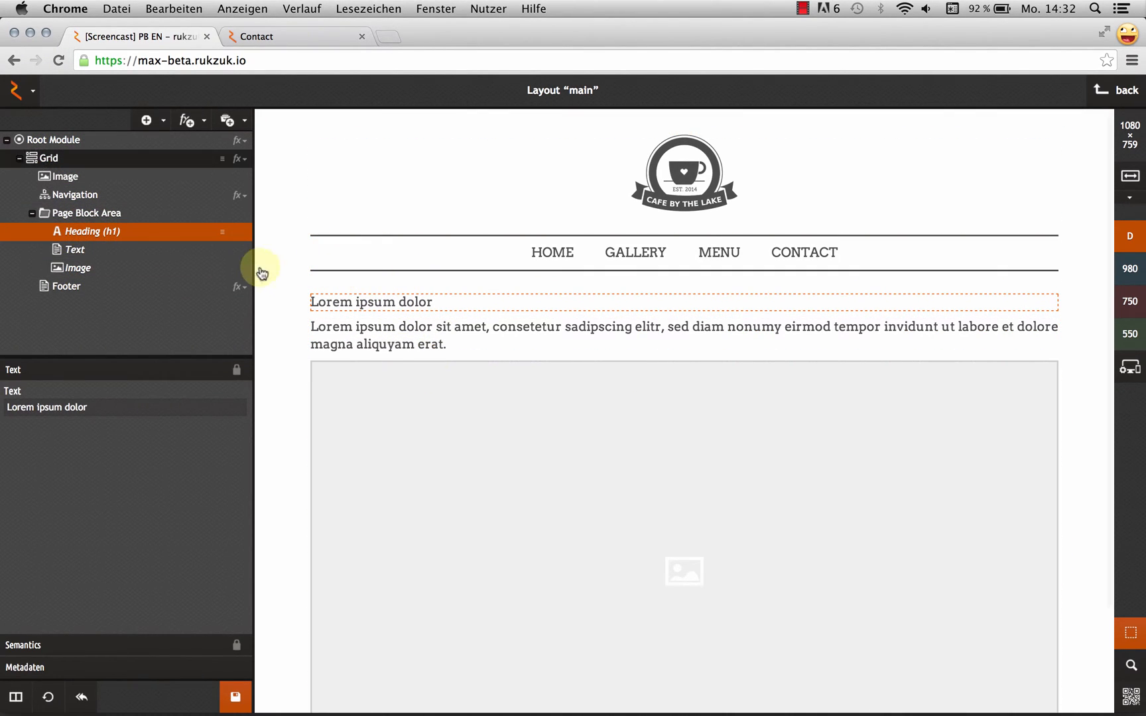
{"action": "scroll", "coordinate": [366, 260], "scroll_direction": "down", "scroll_amount": 3}
{"action": "scroll", "coordinate": [322, 258], "scroll_direction": "up", "scroll_amount": 3}
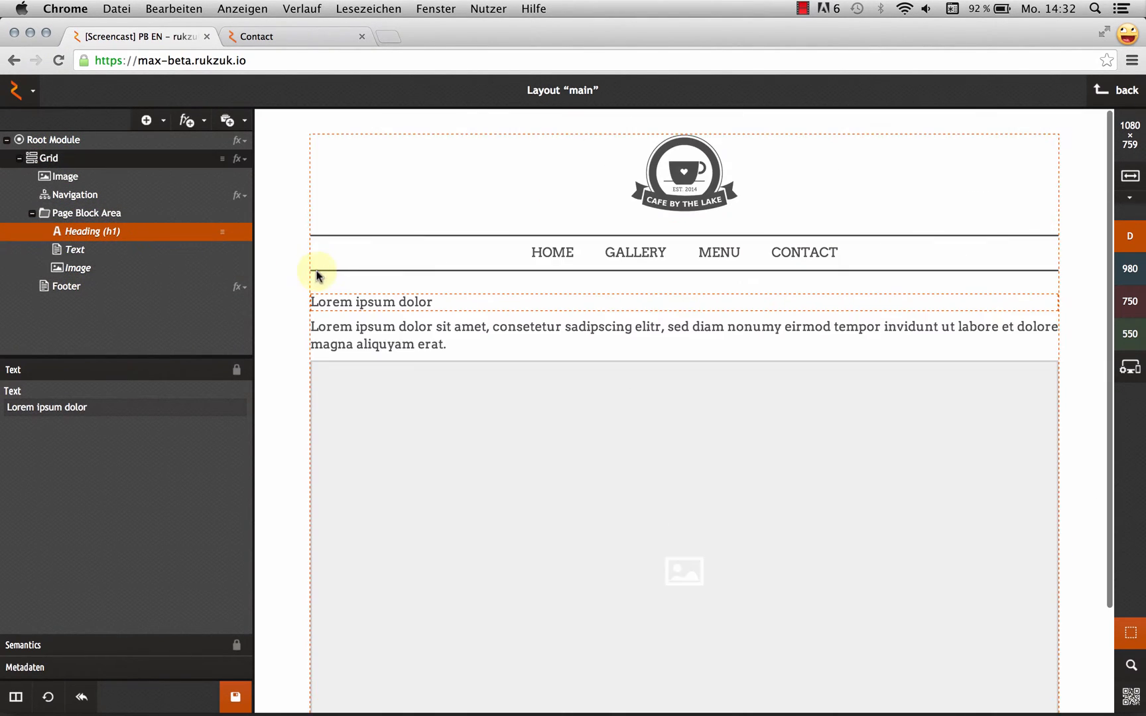
Examine the Page Block Area and the settings of its Heading, Text and Image blocks.
{"action": "left_click", "coordinate": [124, 268]}
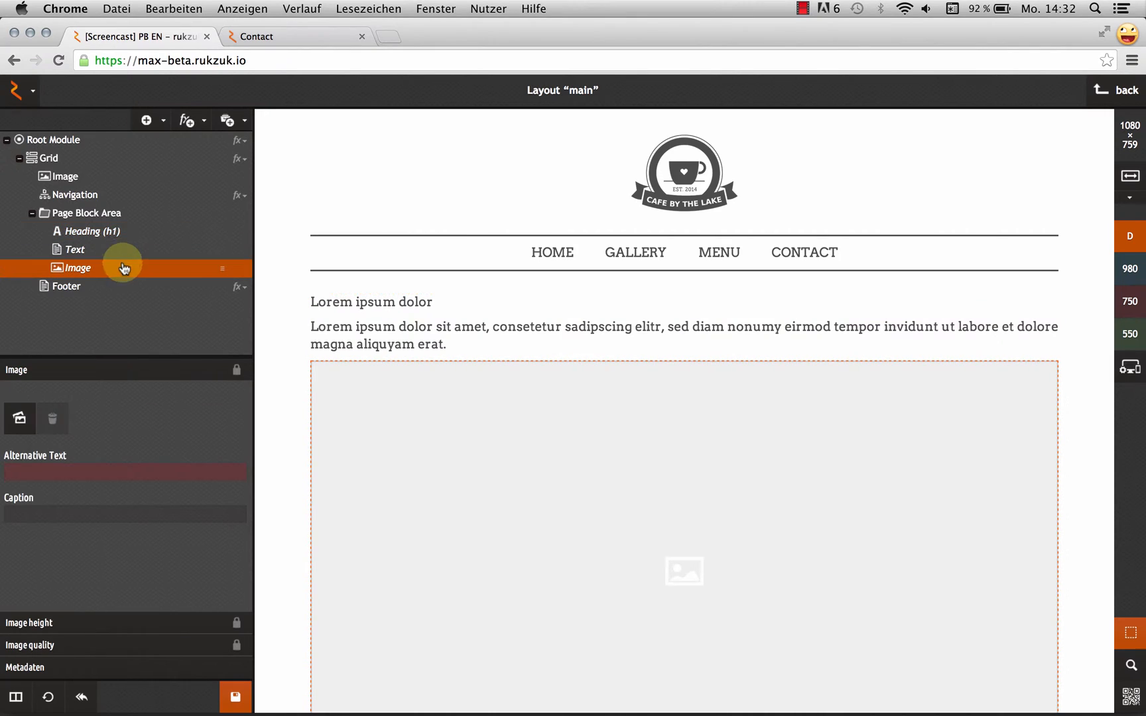
{"action": "left_click", "coordinate": [116, 230]}
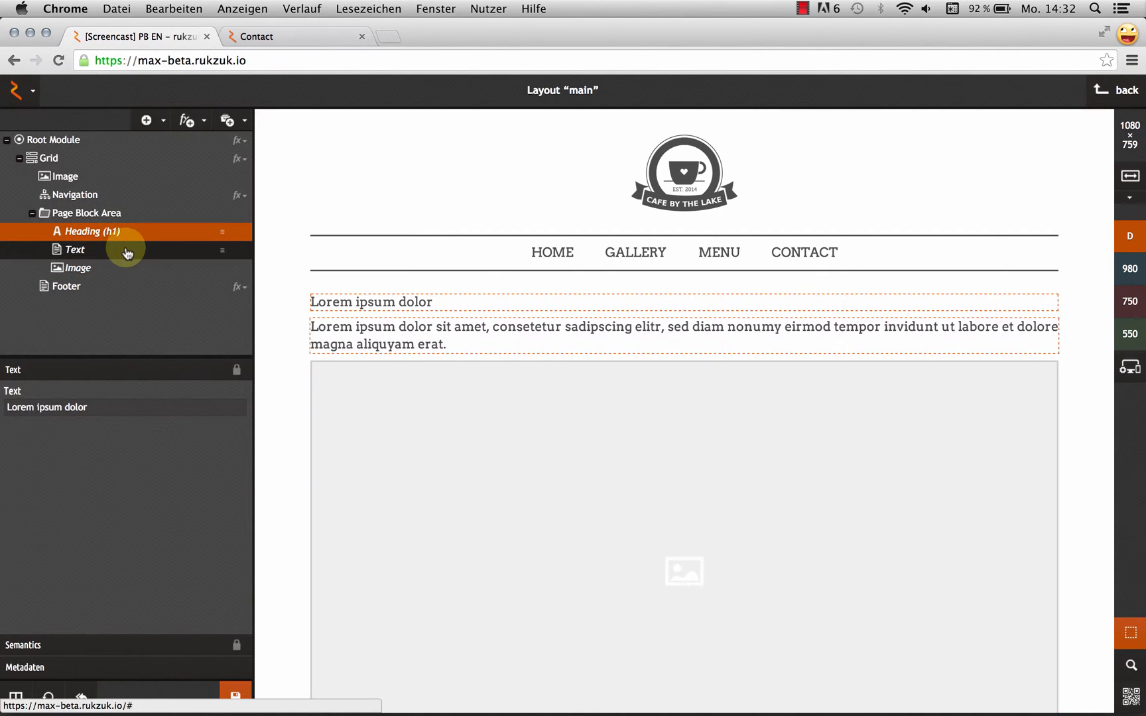
{"action": "left_click", "coordinate": [89, 255]}
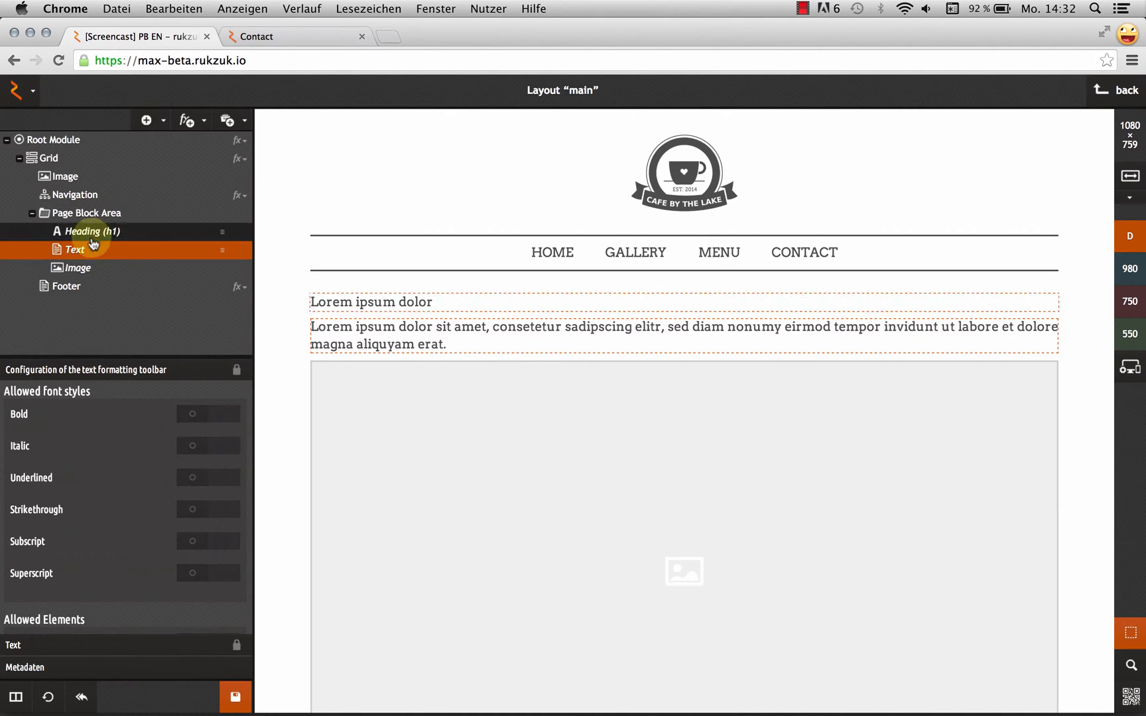
{"action": "left_click", "coordinate": [93, 266]}
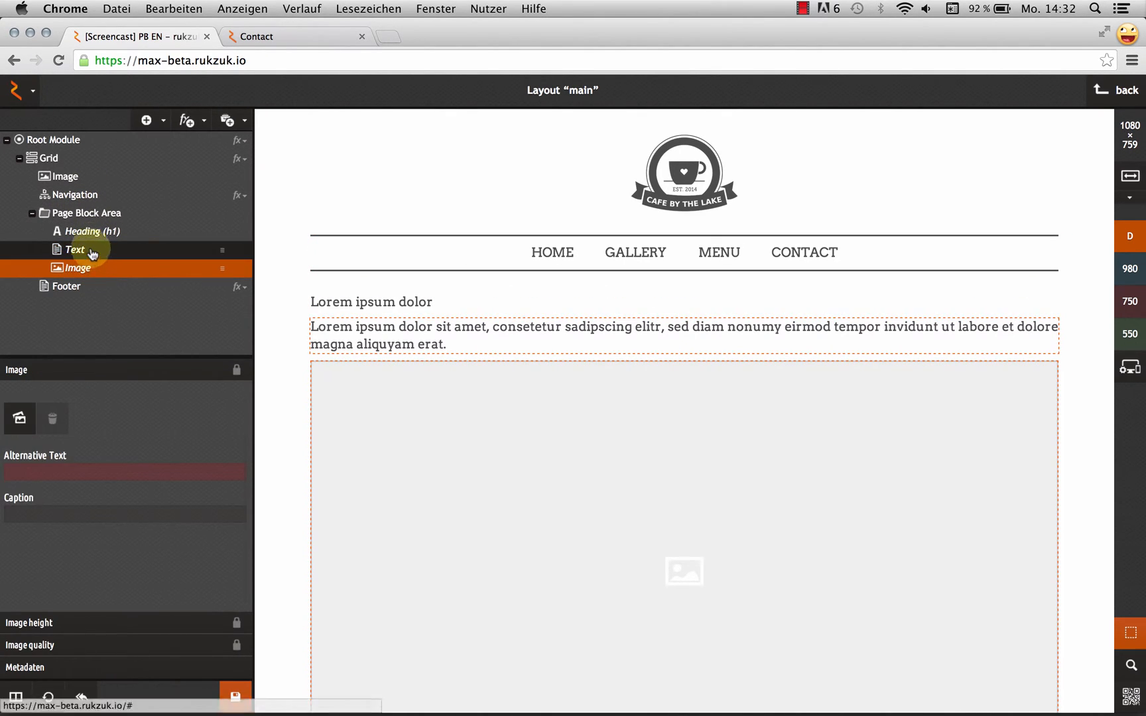
{"action": "left_click", "coordinate": [74, 250]}
{"action": "left_click", "coordinate": [78, 235]}
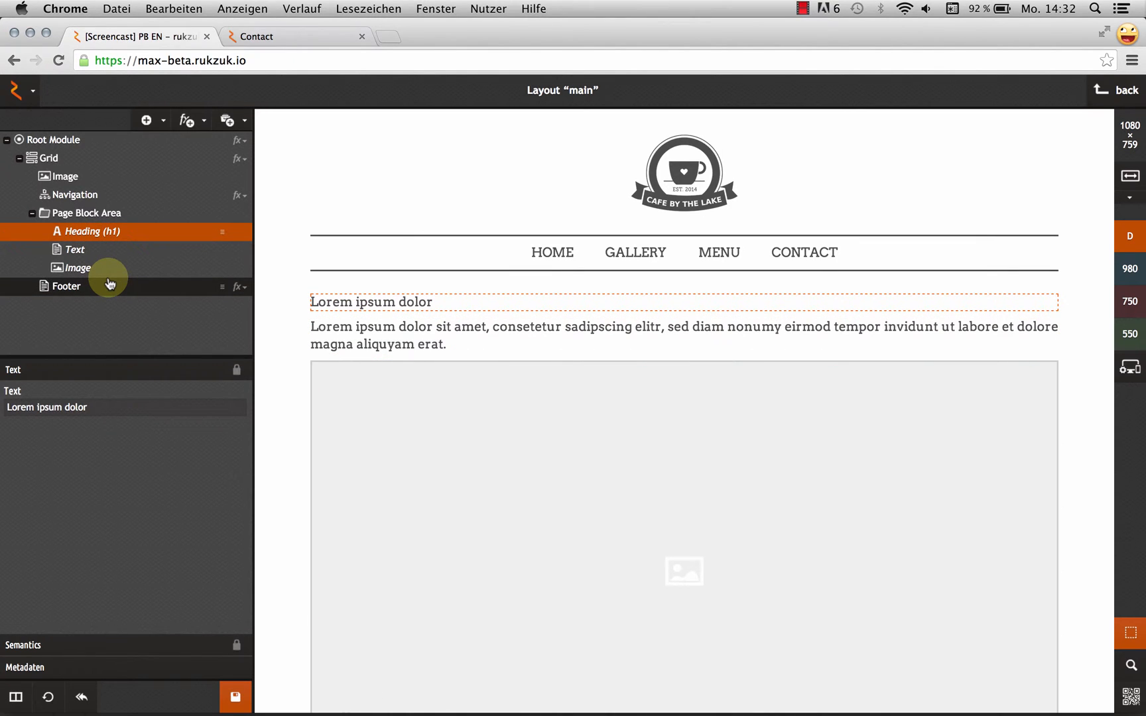
{"action": "left_click", "coordinate": [104, 214]}
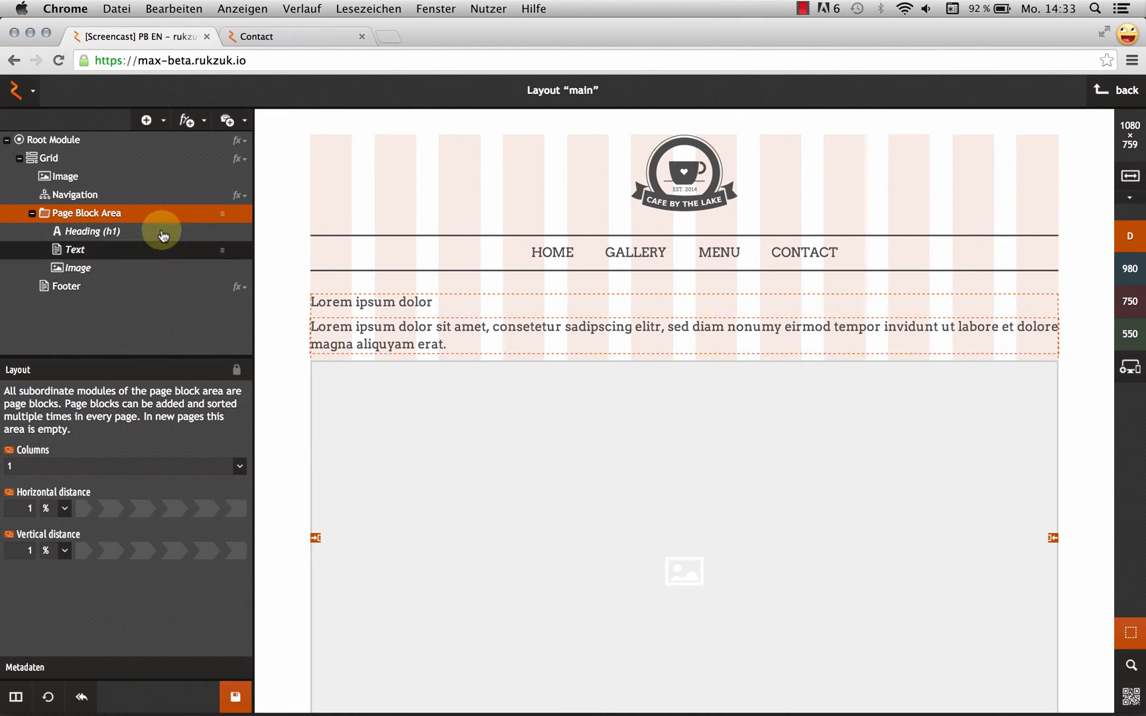
{"action": "left_click", "coordinate": [123, 251]}
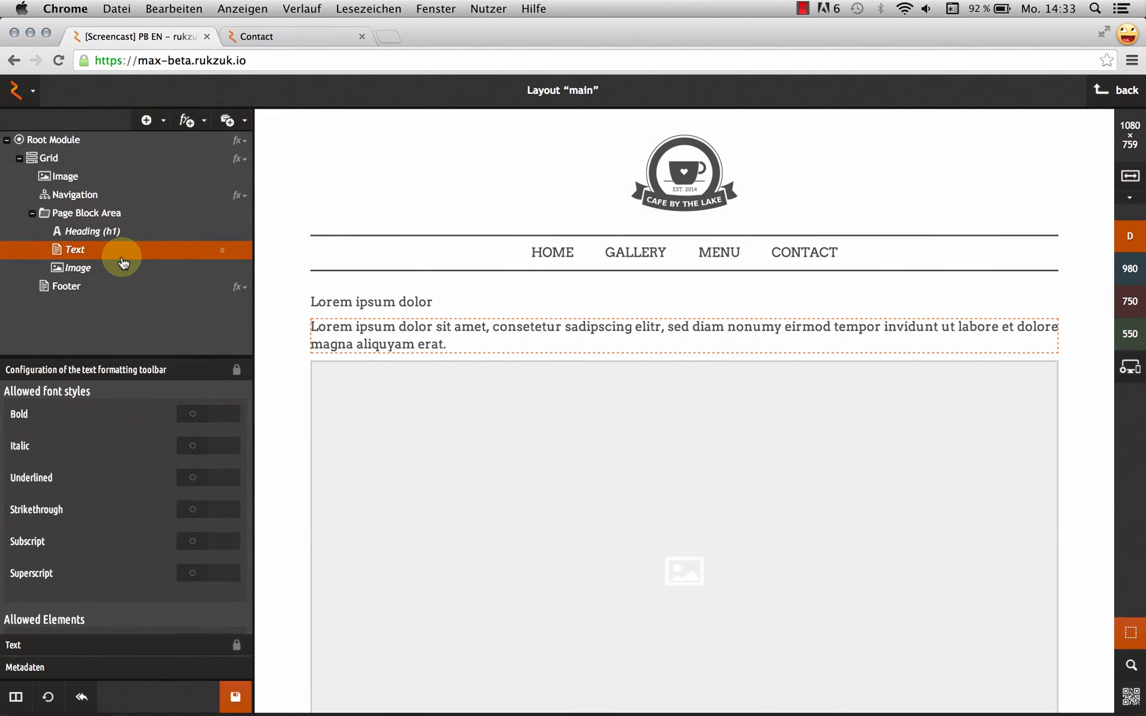
{"action": "left_click", "coordinate": [124, 266]}
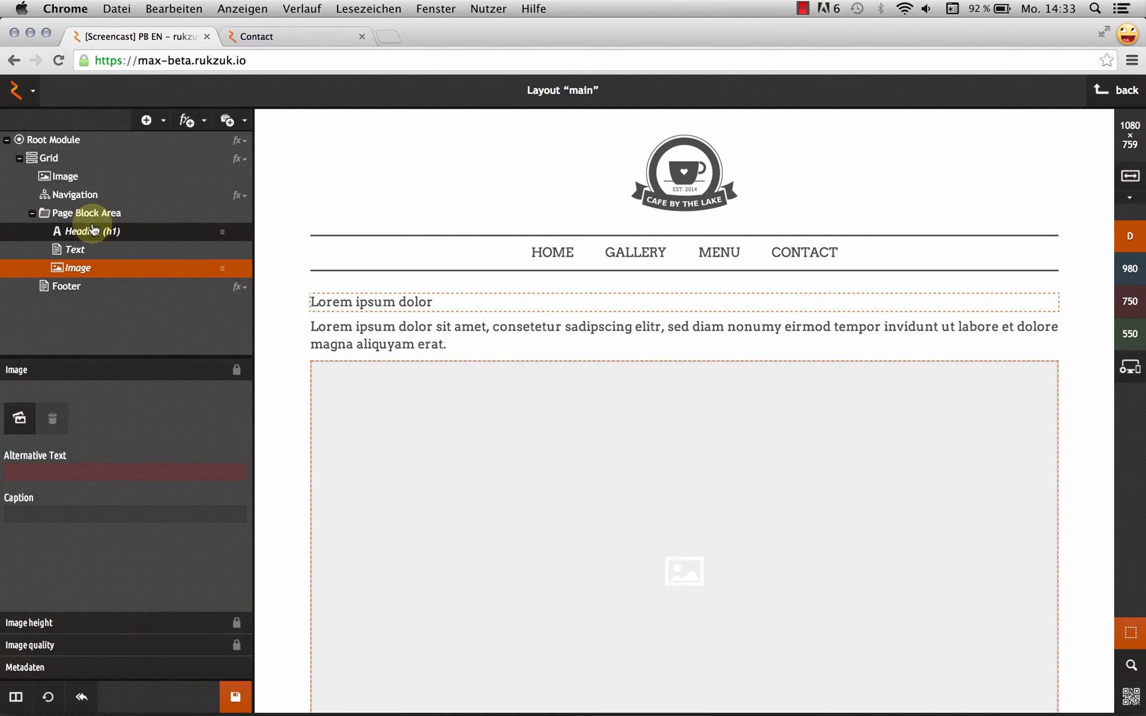
Add a Box module to the Page Block Area and place it between the Text and Image blocks.
{"action": "left_click", "coordinate": [163, 120]}
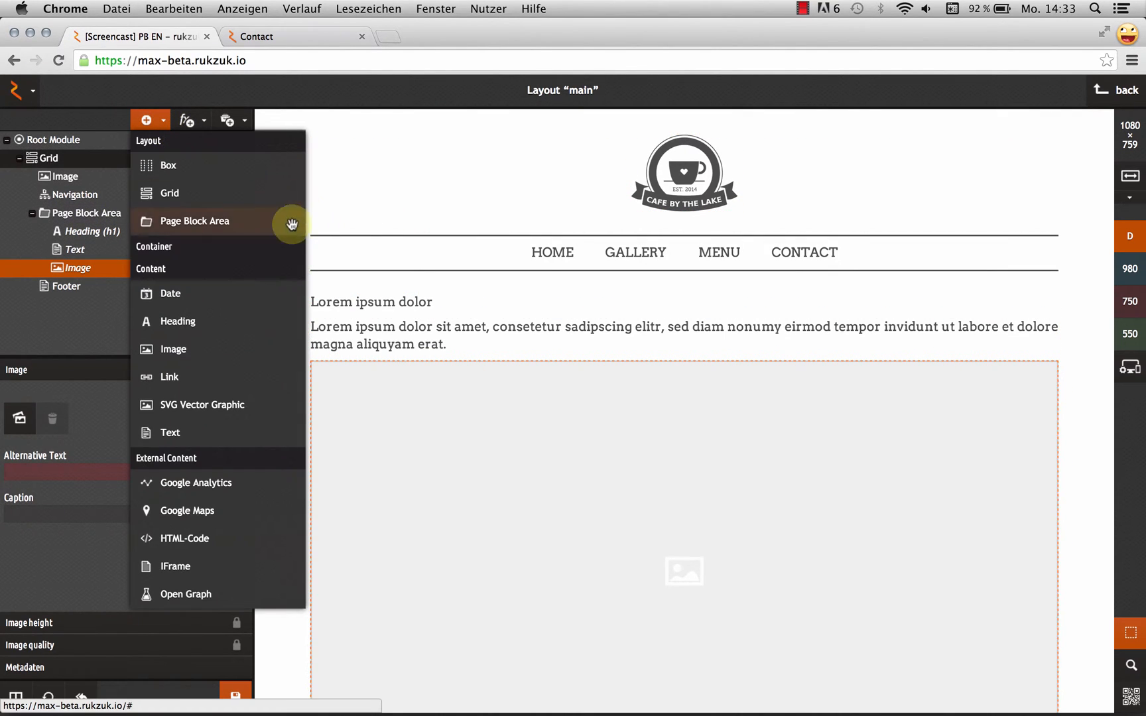
{"action": "left_click", "coordinate": [240, 164]}
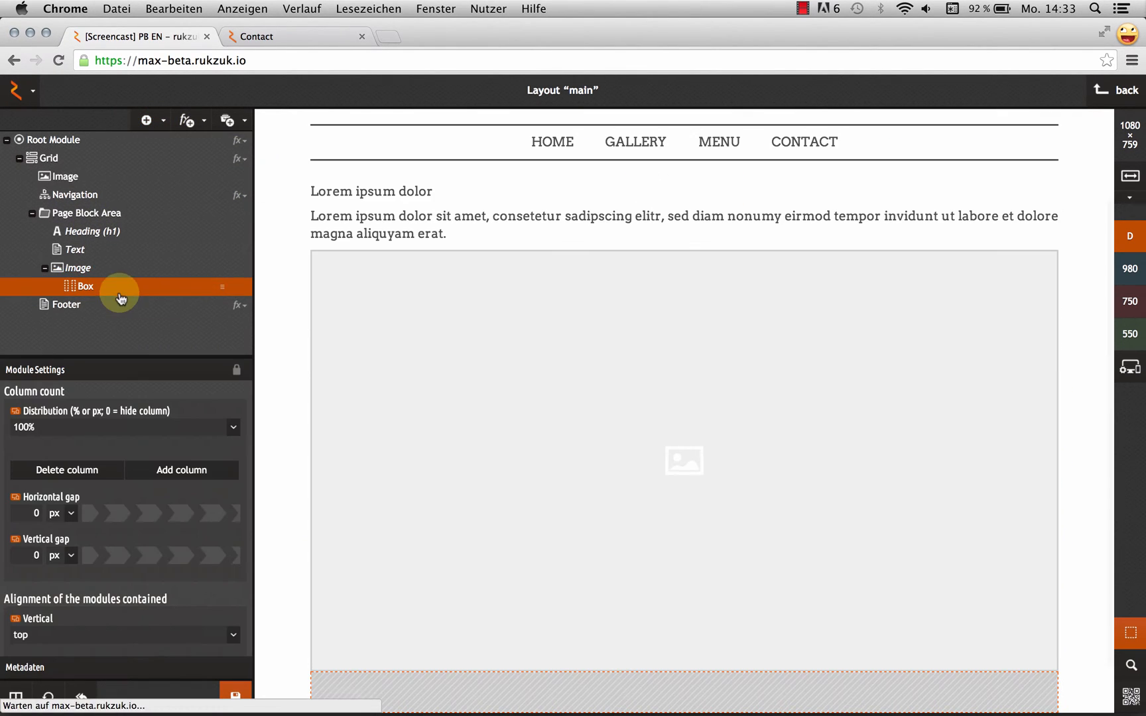
{"action": "mouse_move", "coordinate": [102, 286]}
{"action": "left_mouse_down"}
{"action": "mouse_move", "coordinate": [83, 285]}
{"action": "mouse_move", "coordinate": [87, 269]}
{"action": "left_mouse_up"}
Rename the Box block as "Map and text".
{"action": "right_click", "coordinate": [87, 269]}
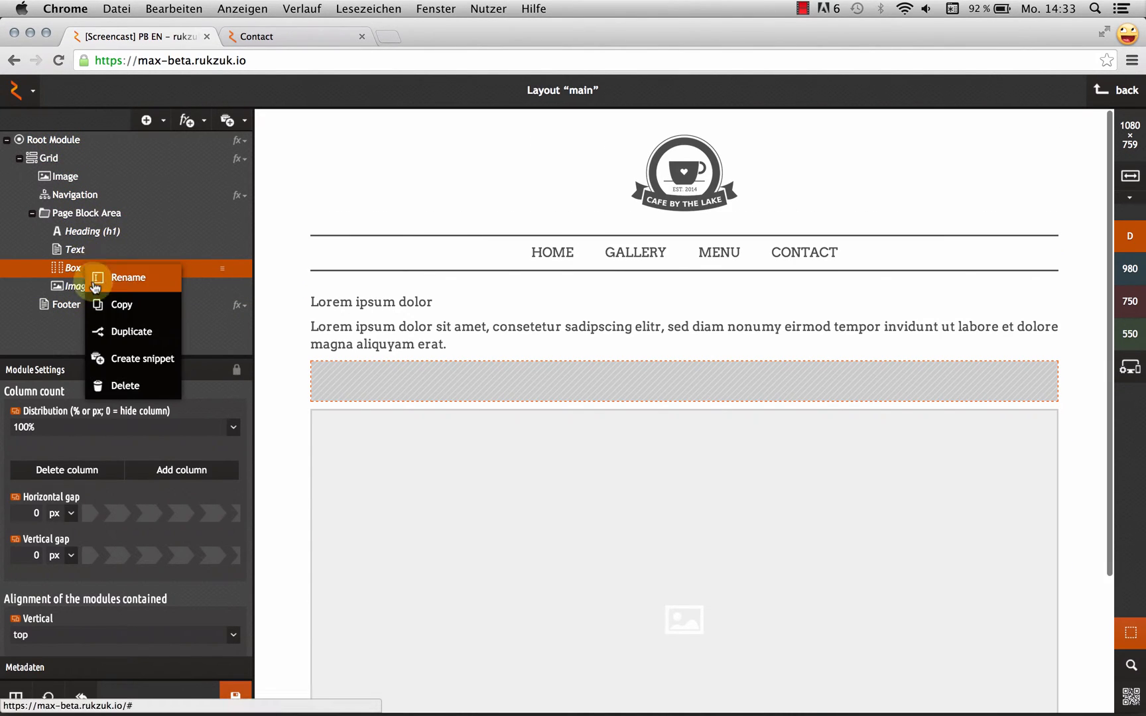
{"action": "left_click", "coordinate": [132, 293]}
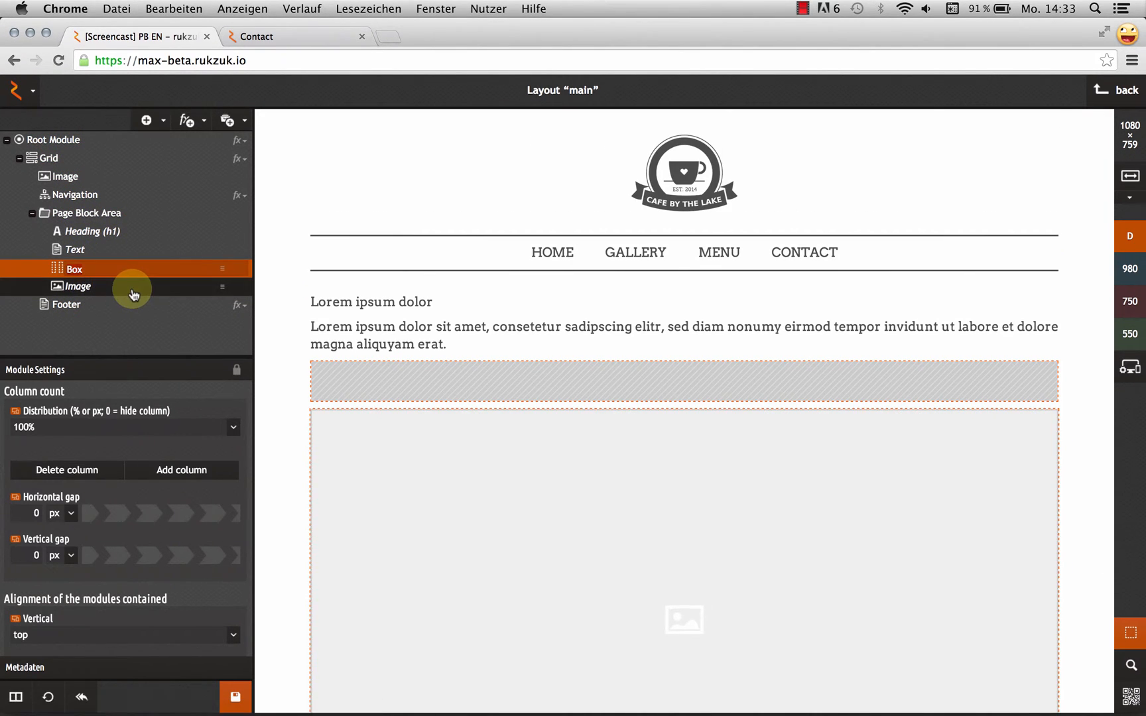
{"action": "type", "text": "Map and text"}
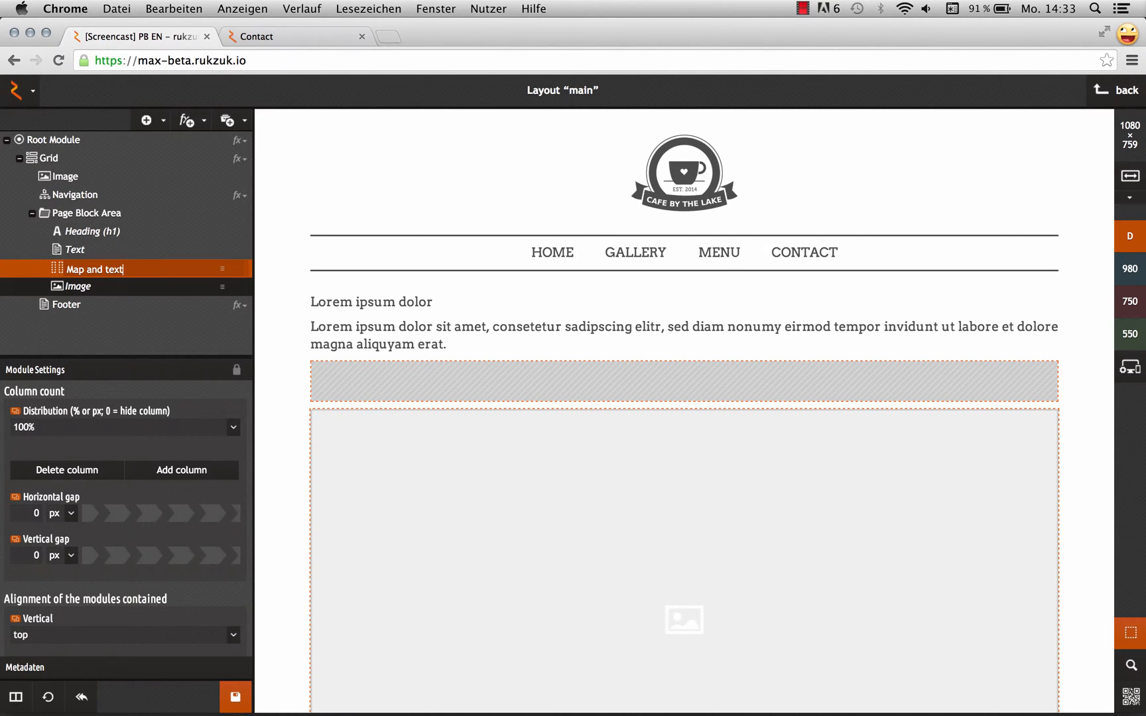
{"action": "key", "text": "Return"}
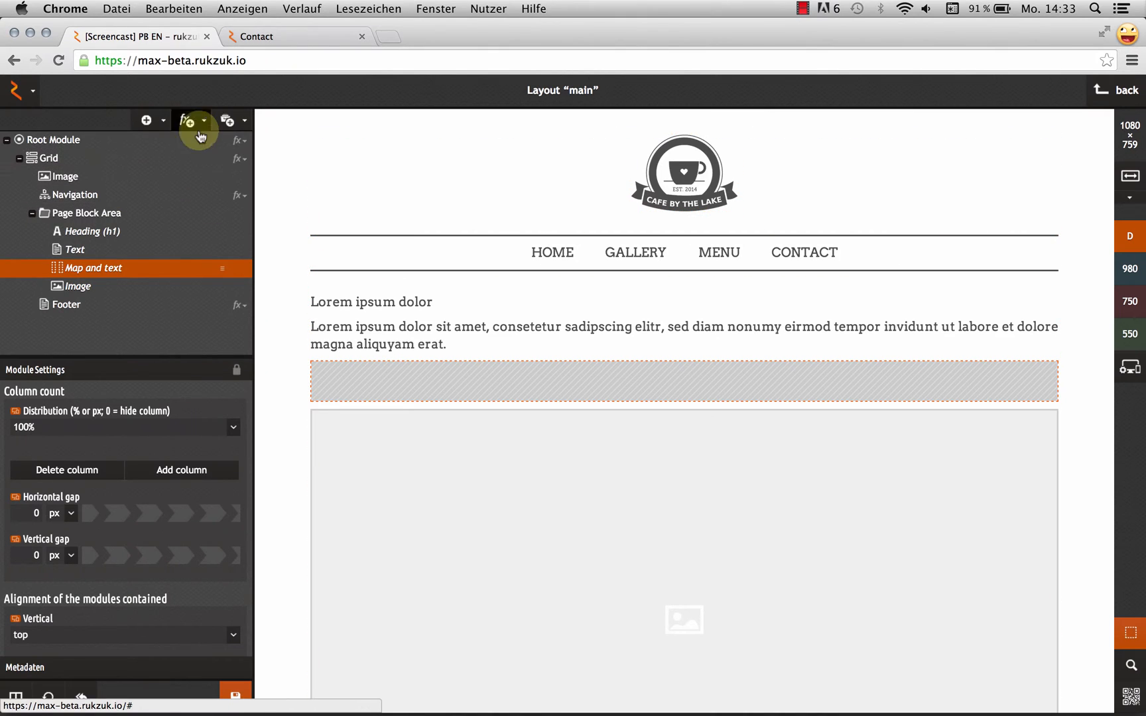
Add a Google Maps module and a Text module inside the "Map and text" box.
{"action": "left_click", "coordinate": [147, 120]}
{"action": "scroll", "coordinate": [184, 477], "scroll_direction": "down", "scroll_amount": 5}
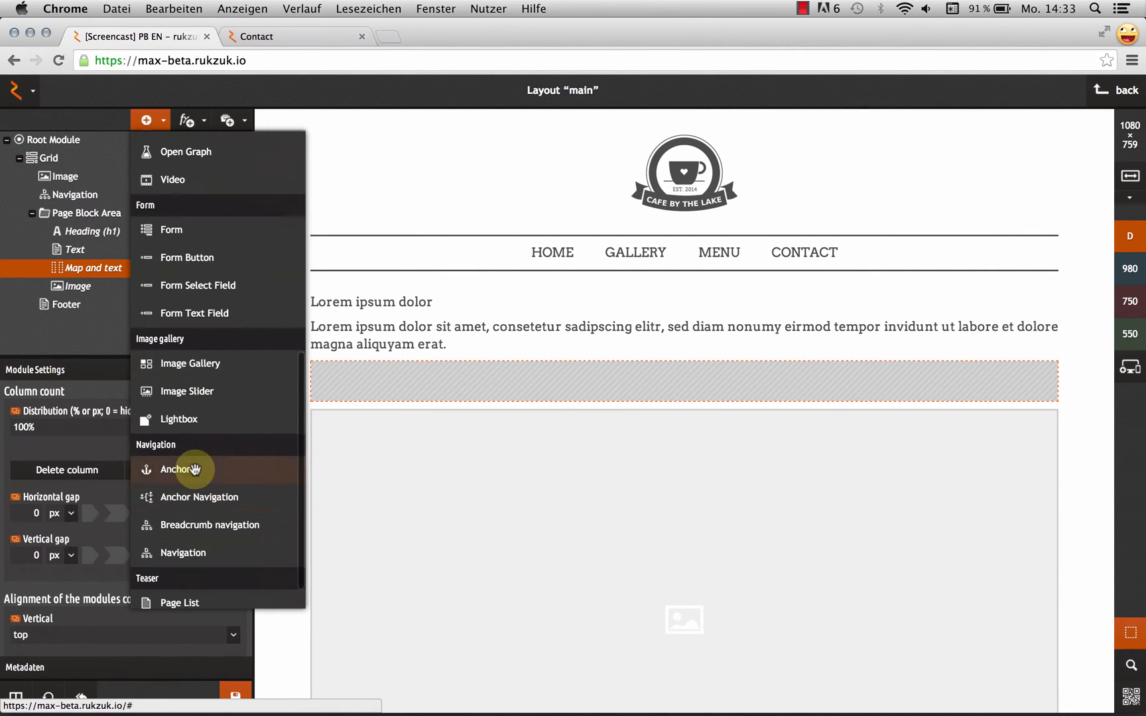
{"action": "scroll", "coordinate": [202, 457], "scroll_direction": "up", "scroll_amount": 5}
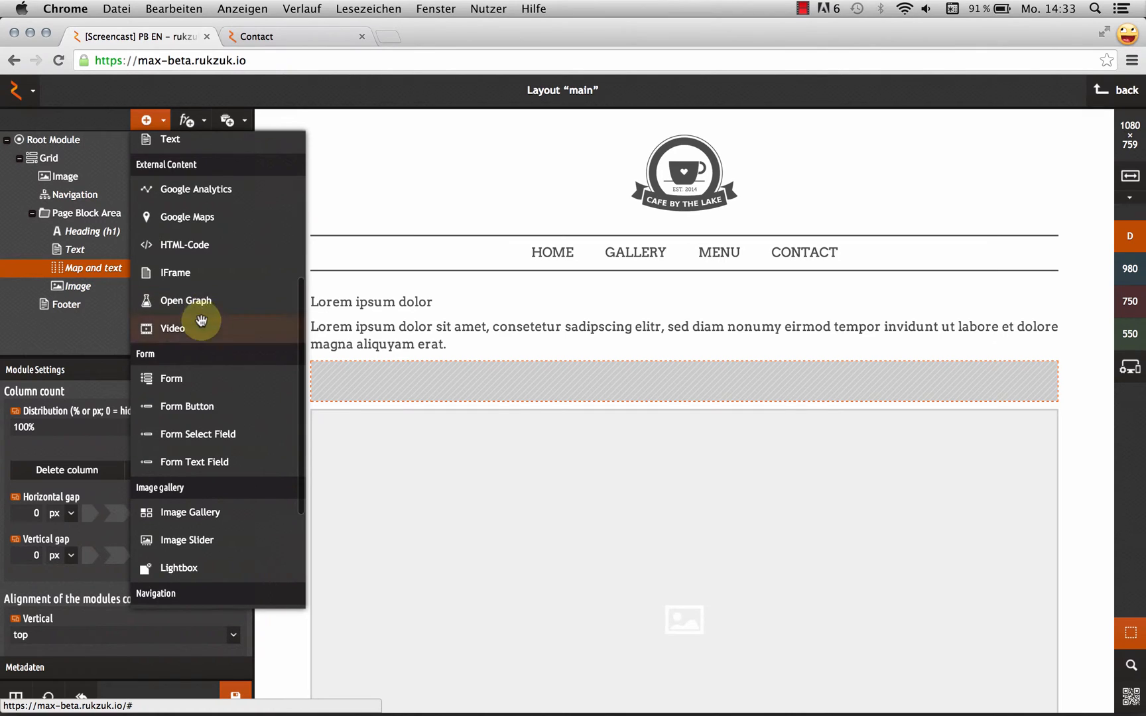
{"action": "left_click", "coordinate": [193, 216]}
{"action": "left_click", "coordinate": [160, 126]}
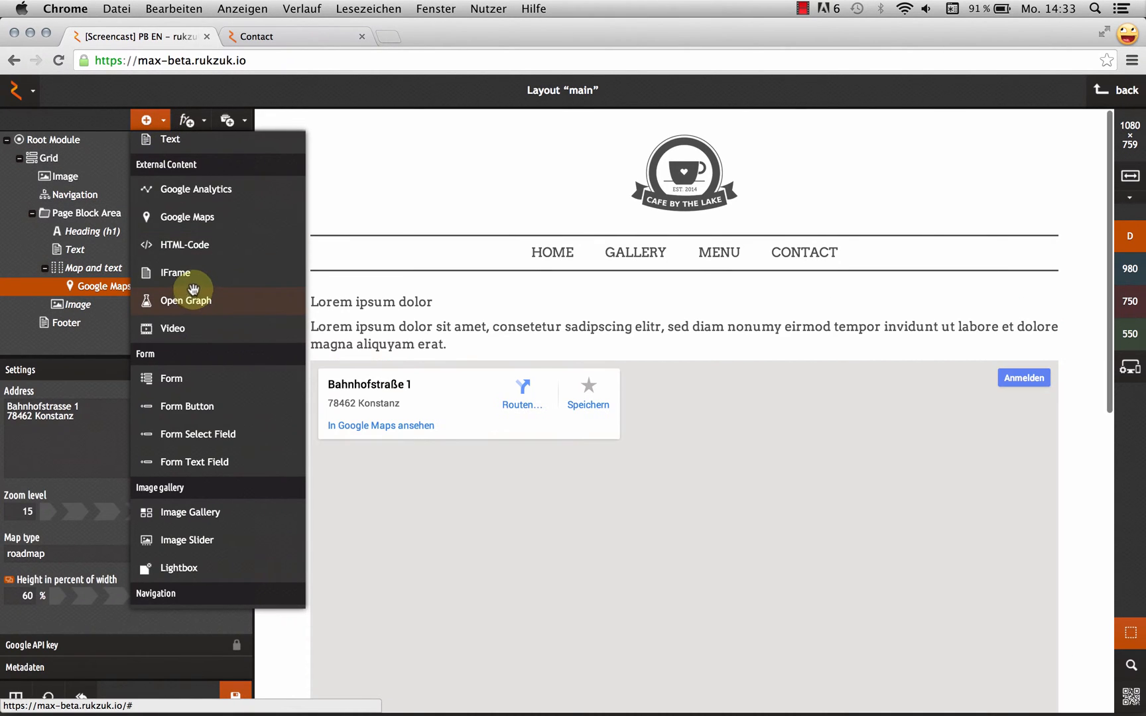
{"action": "scroll", "coordinate": [196, 285], "scroll_direction": "up", "scroll_amount": 3}
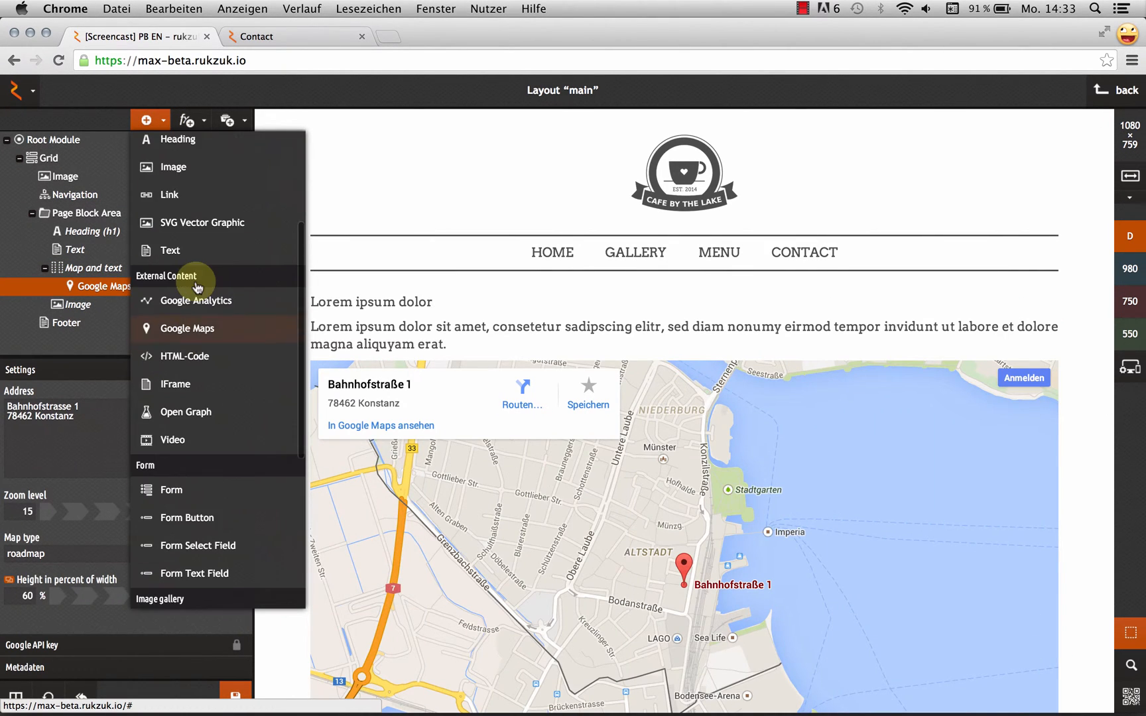
{"action": "left_click", "coordinate": [205, 251]}
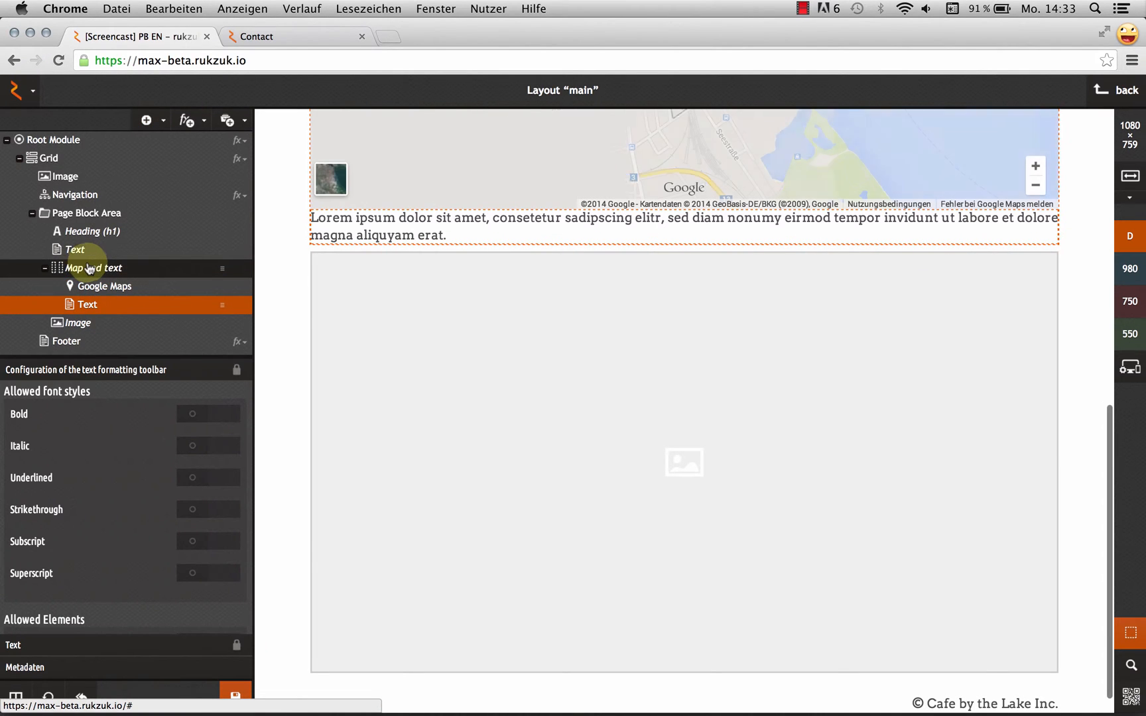
Set the "Map and text" box's column distribution to 50% 50% and its horizontal gap to 27 px.
{"action": "left_click", "coordinate": [92, 270]}
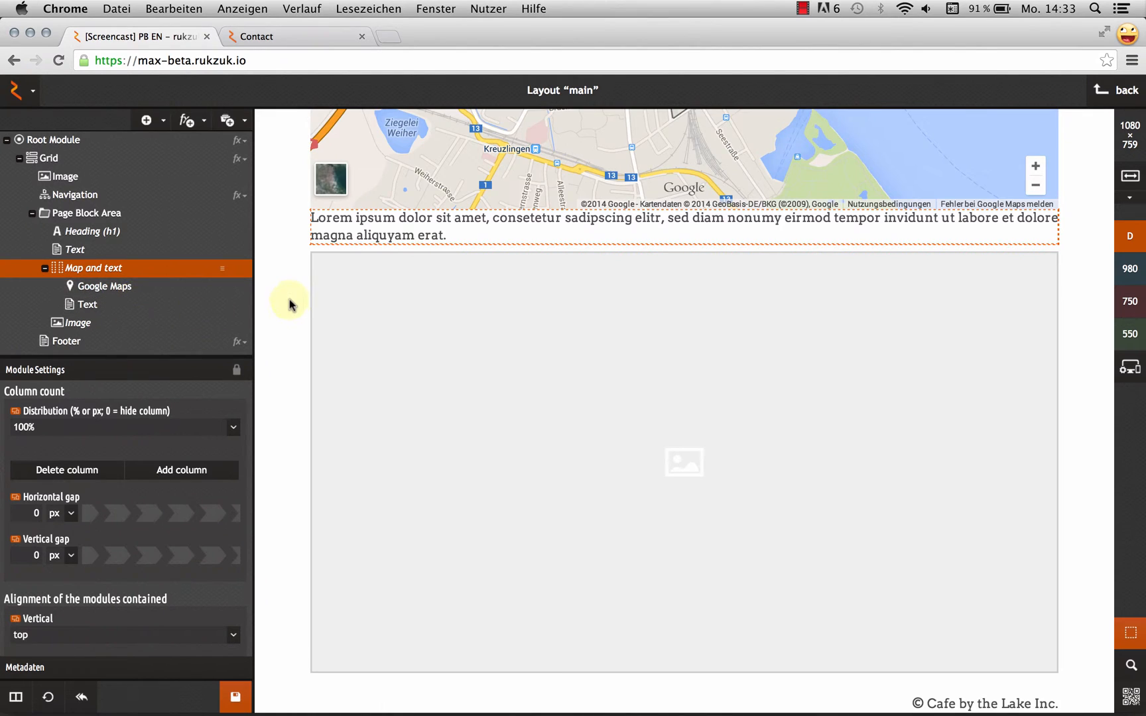
{"action": "scroll", "coordinate": [289, 302], "scroll_direction": "up", "scroll_amount": 5}
{"action": "scroll", "coordinate": [277, 320], "scroll_direction": "down", "scroll_amount": 3}
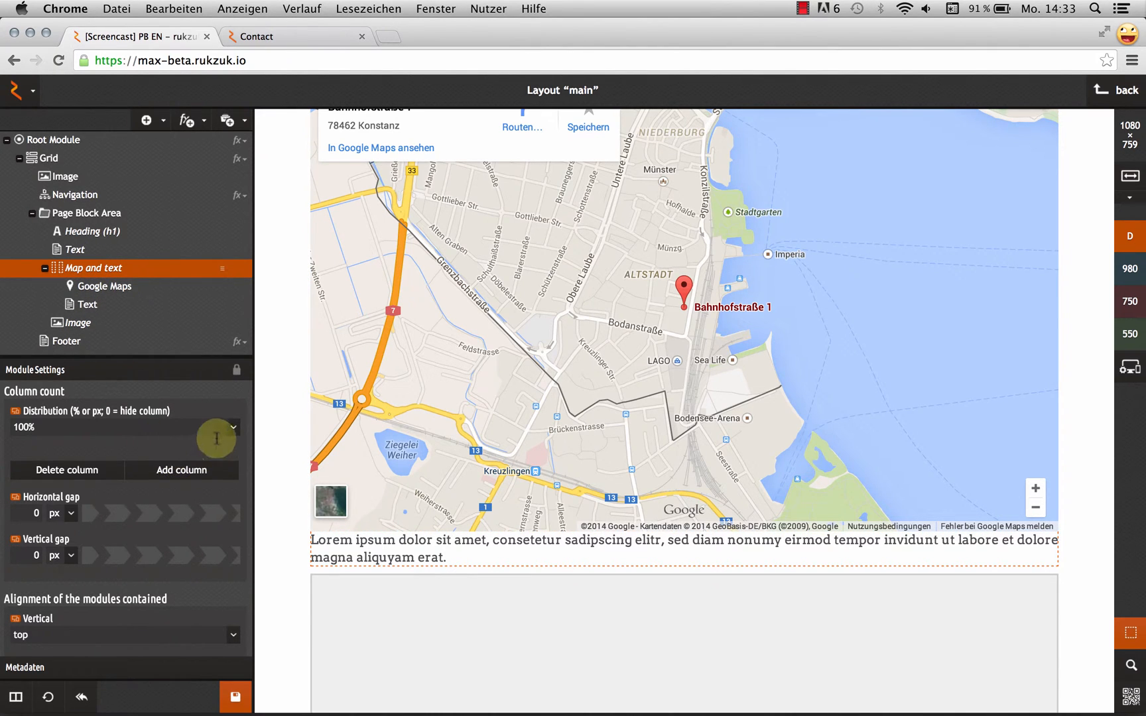
{"action": "left_click", "coordinate": [233, 428]}
{"action": "left_click", "coordinate": [133, 452]}
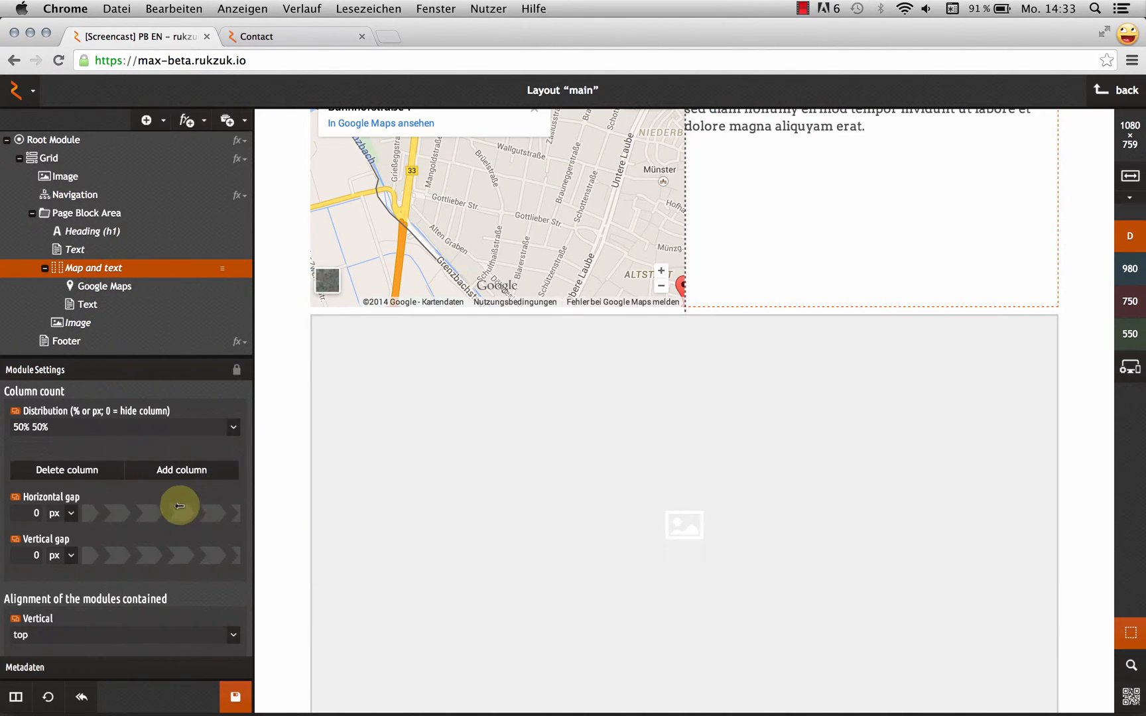
{"action": "left_click_drag", "start_coordinate": [128, 528], "coordinate": [244, 514]}
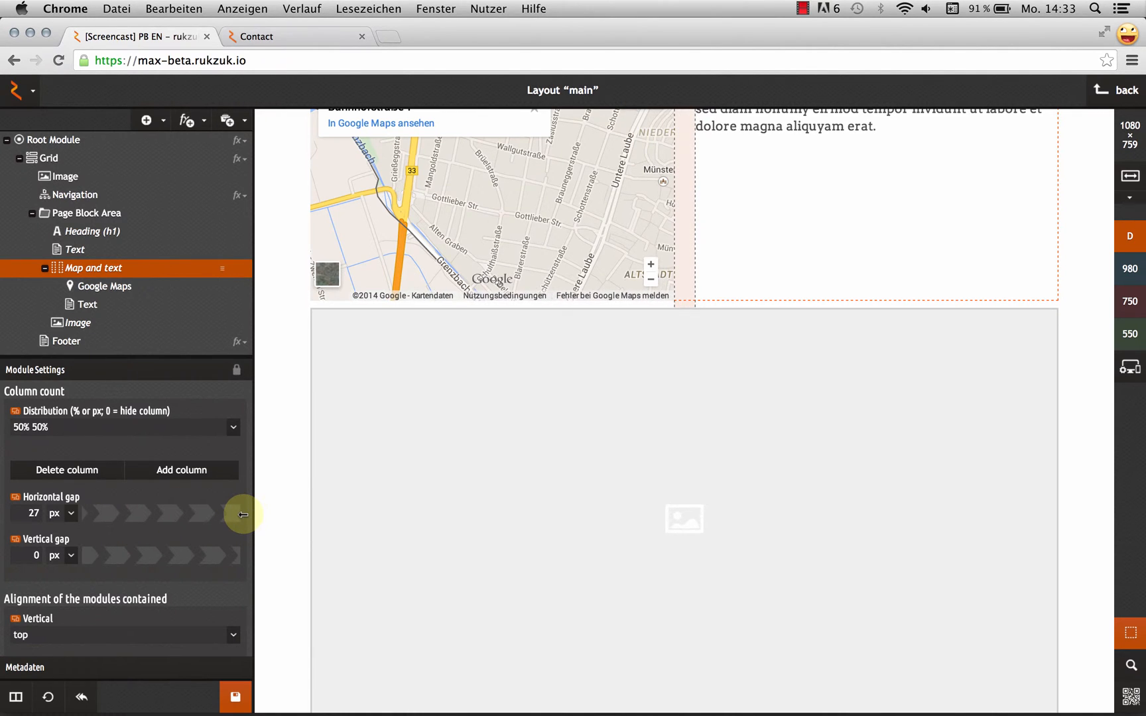
Collapse the "Map and text" box in the module tree and move it below the Image block.
{"action": "left_click", "coordinate": [42, 268]}
{"action": "left_click_drag", "start_coordinate": [90, 266], "coordinate": [89, 299]}
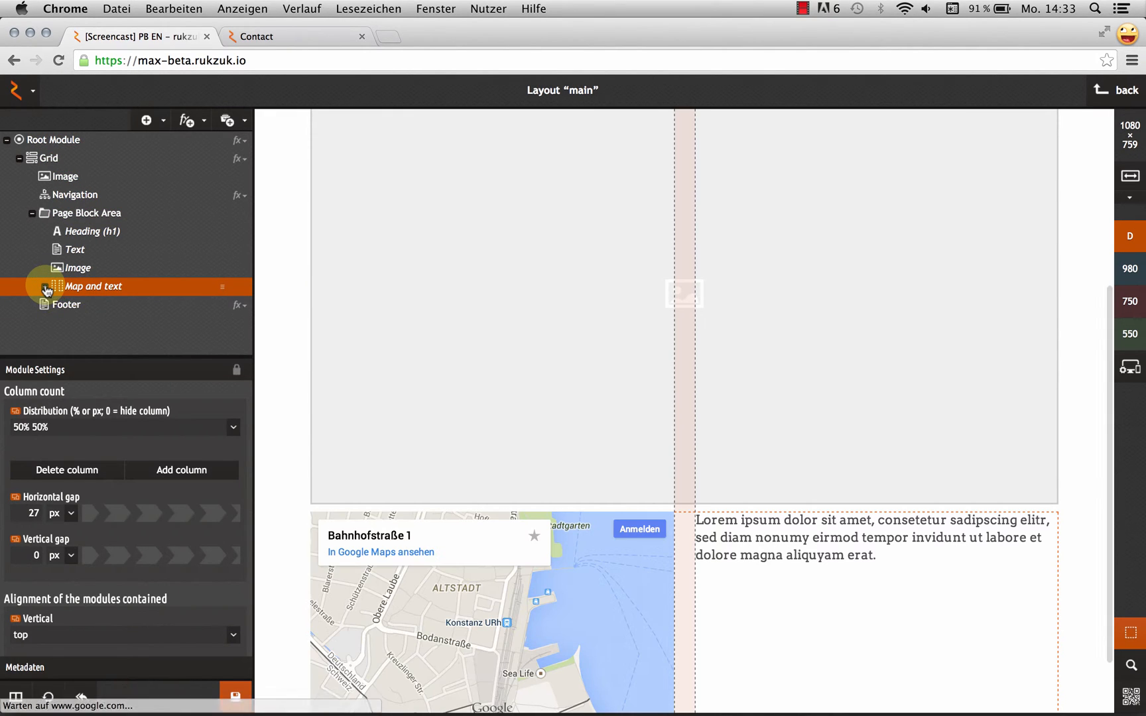
{"action": "left_click", "coordinate": [44, 287]}
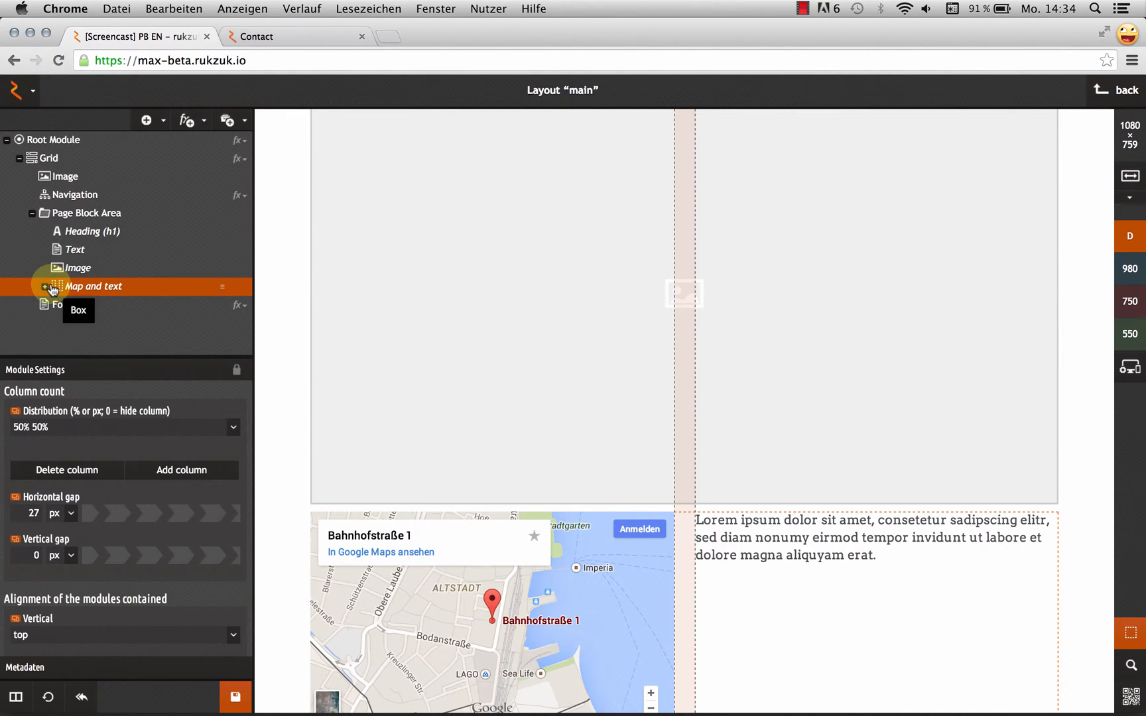
Examine the Gallery page of the example café website as a reference, and return to the layout editor.
{"action": "left_click", "coordinate": [150, 122]}
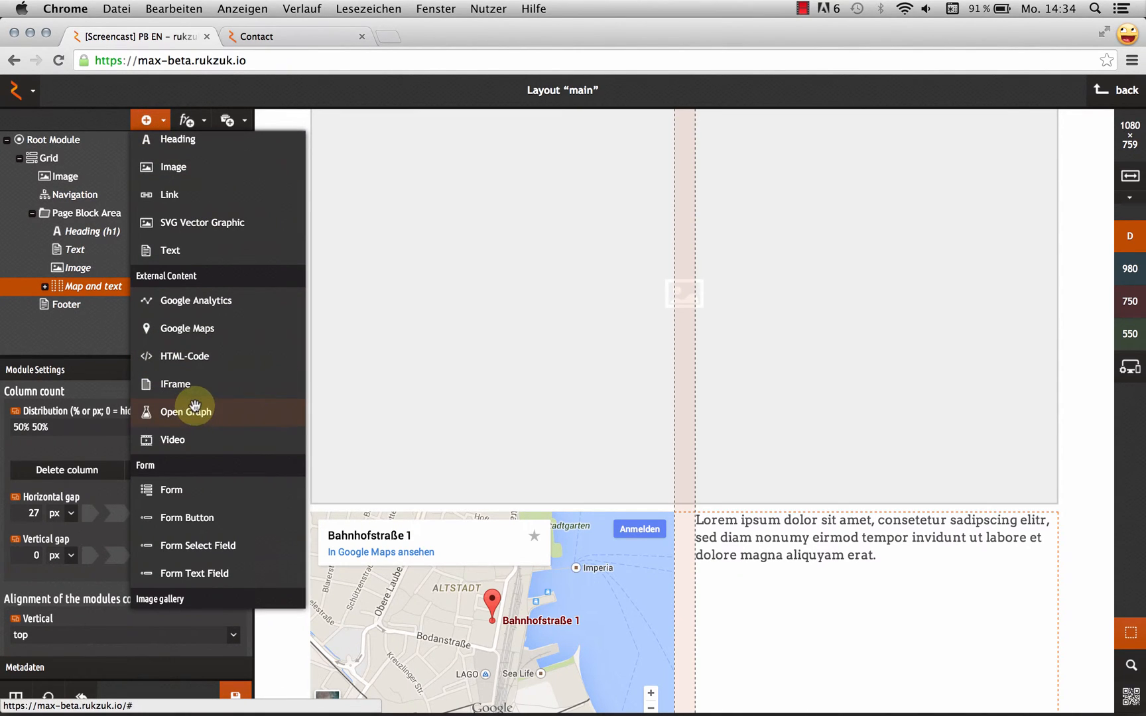
{"action": "left_click", "coordinate": [271, 41]}
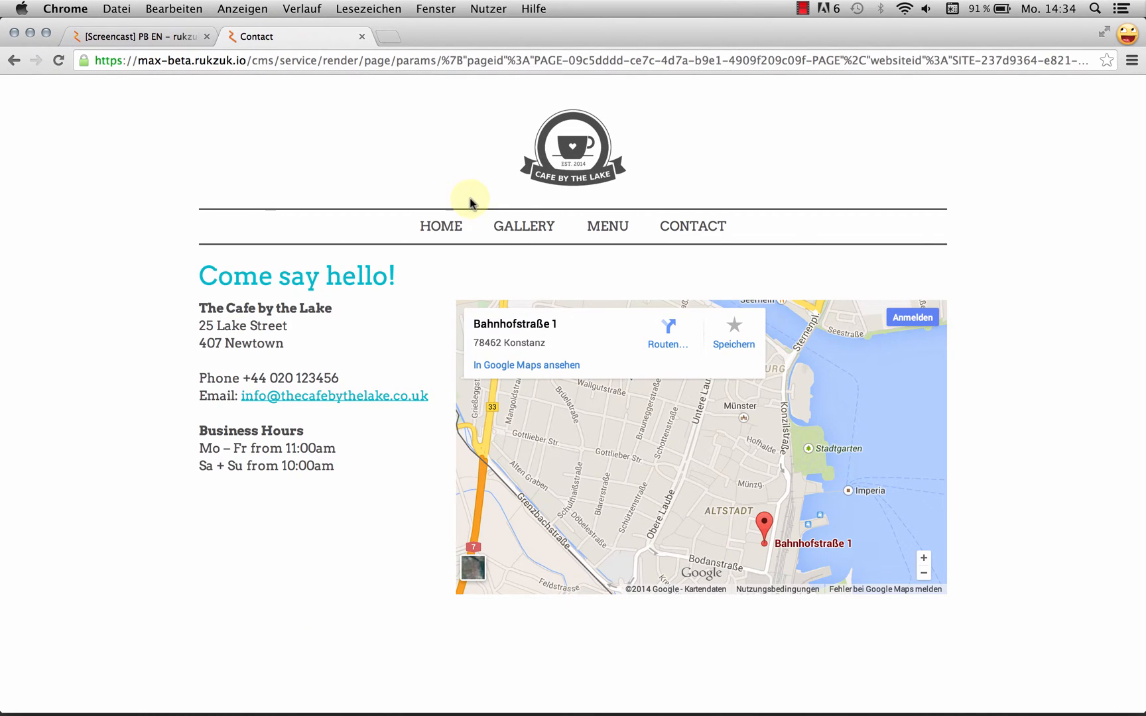
{"action": "left_click", "coordinate": [511, 225]}
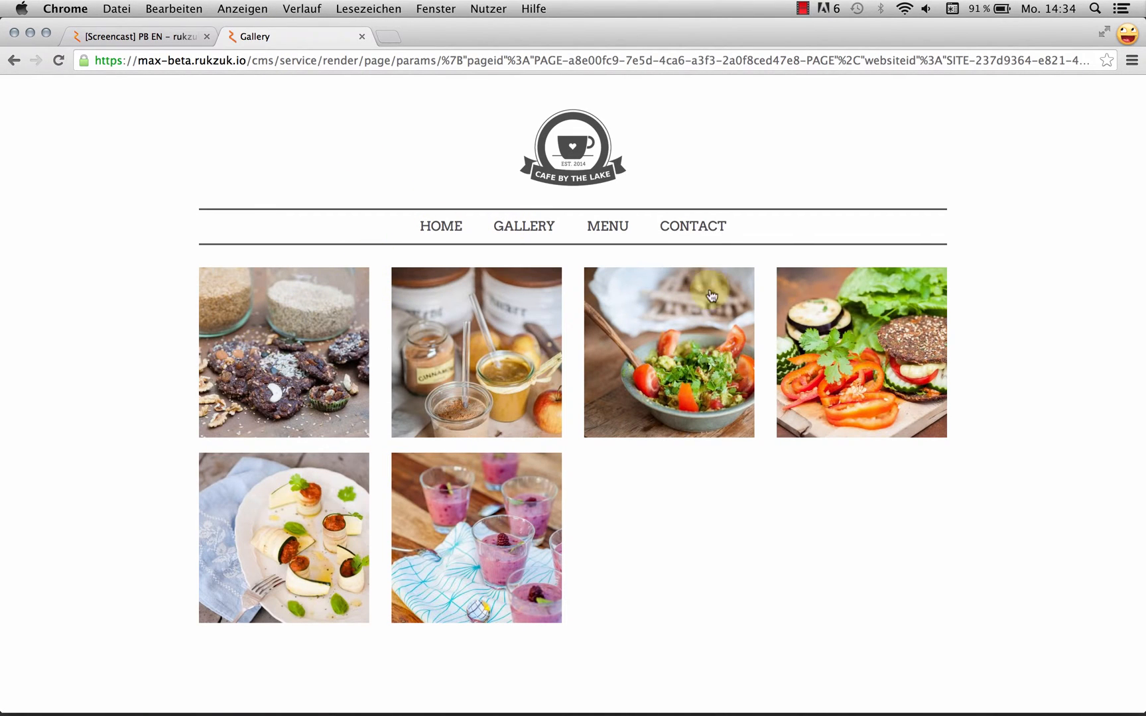
{"action": "left_click", "coordinate": [111, 30]}
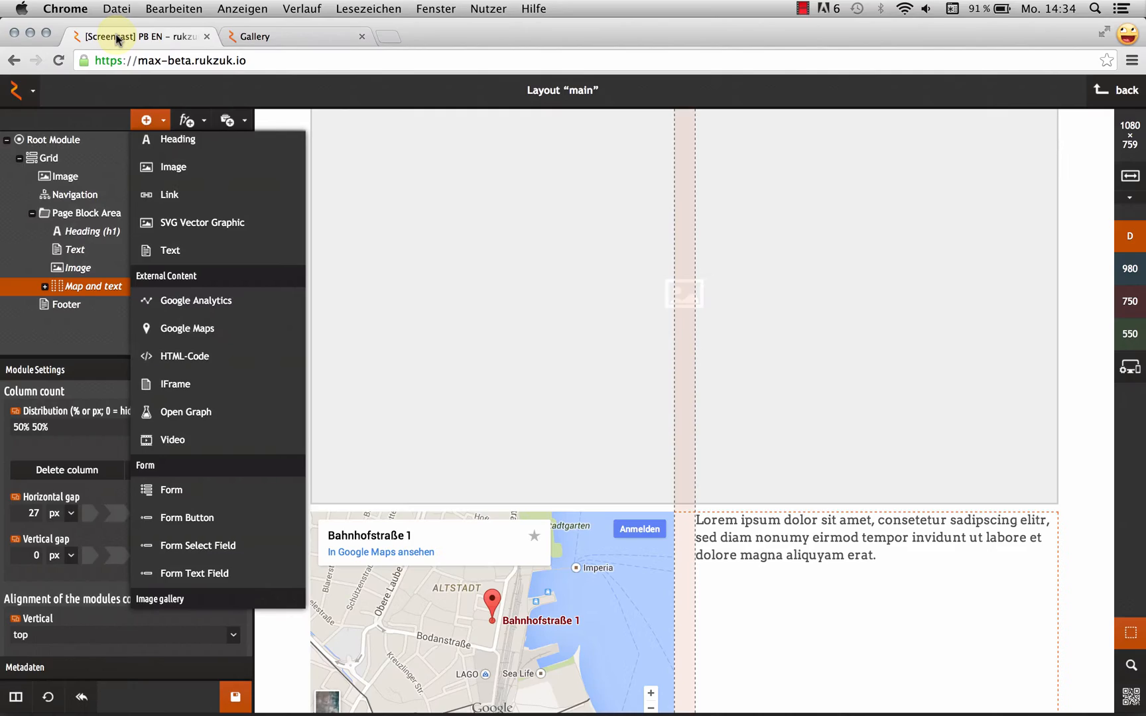
Insert a second Page Block Area inside the existing Page Block Area, below the "Map and text" box.
{"action": "left_click", "coordinate": [50, 212]}
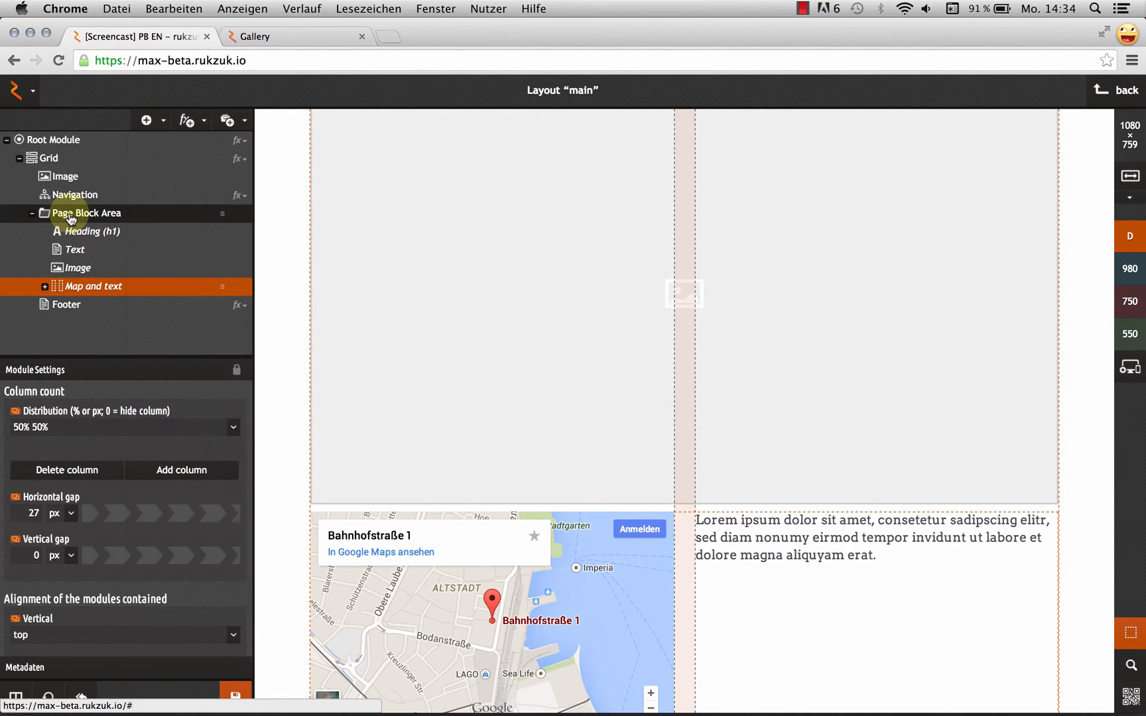
{"action": "left_click", "coordinate": [146, 120]}
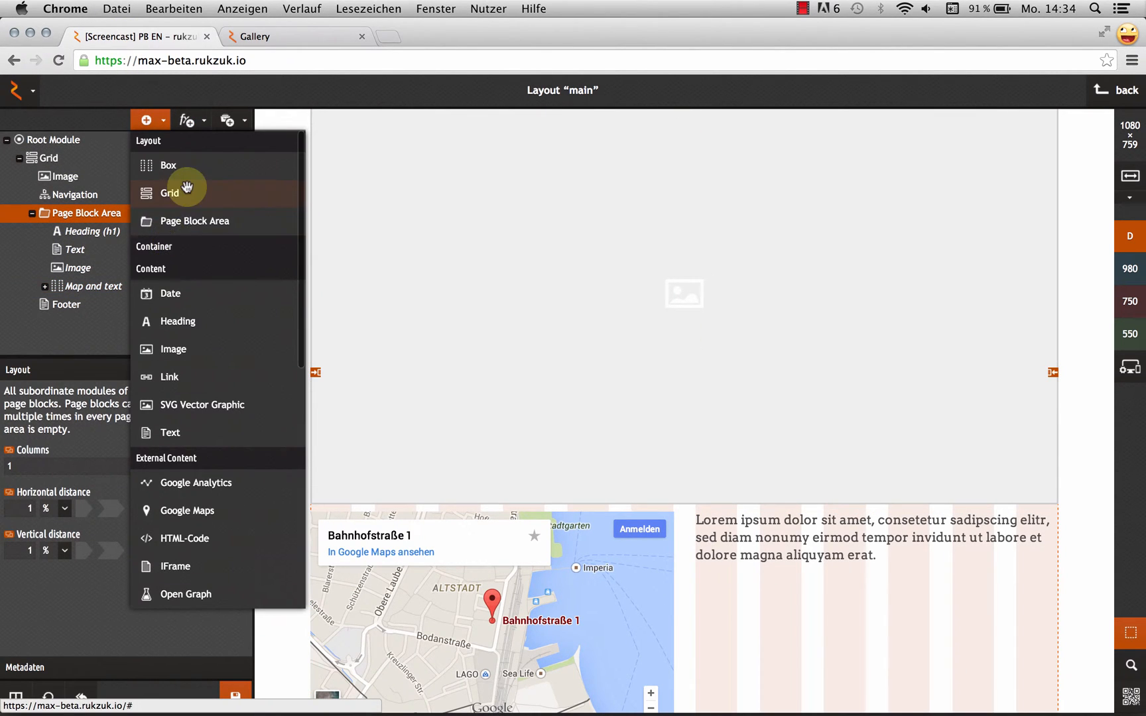
{"action": "left_click", "coordinate": [178, 221]}
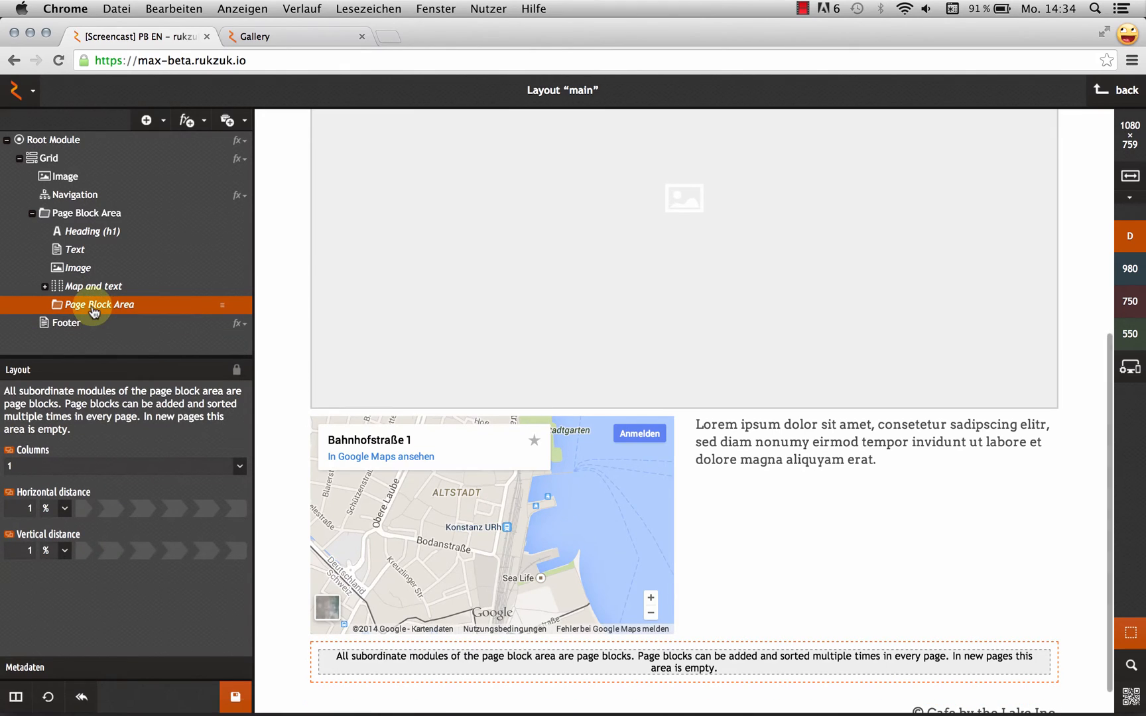
Rename the nested Page Block Area as "image gallery".
{"action": "right_click", "coordinate": [136, 309]}
{"action": "left_click", "coordinate": [126, 324]}
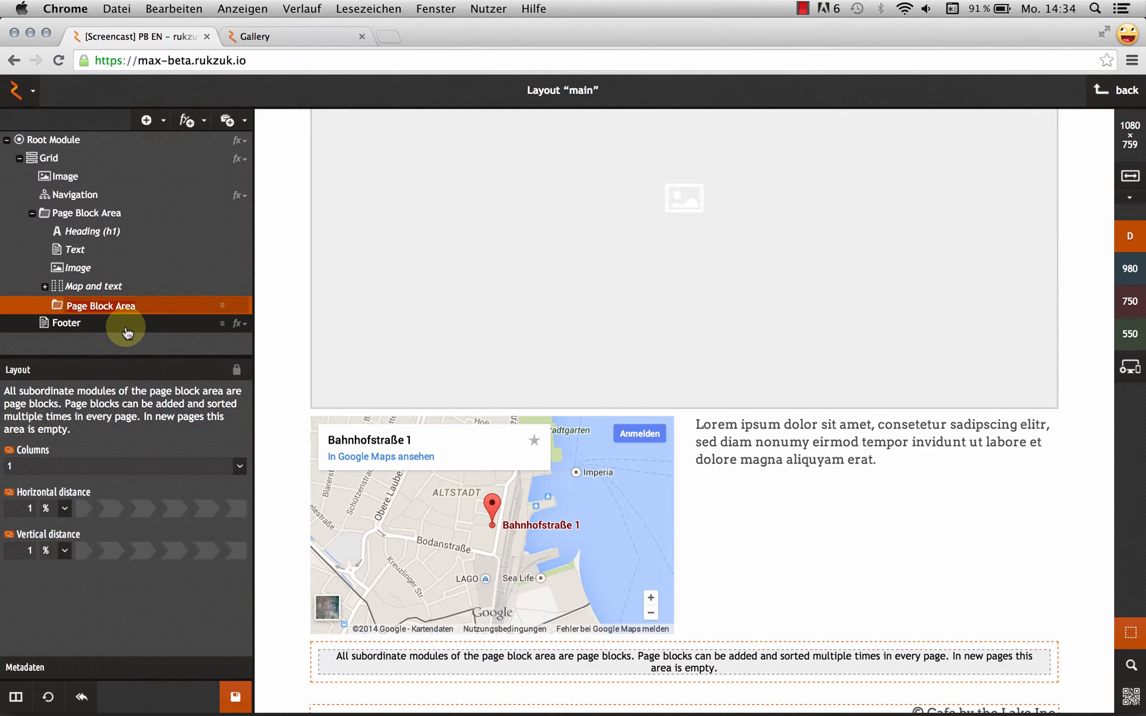
{"action": "type", "text": "image ga"}
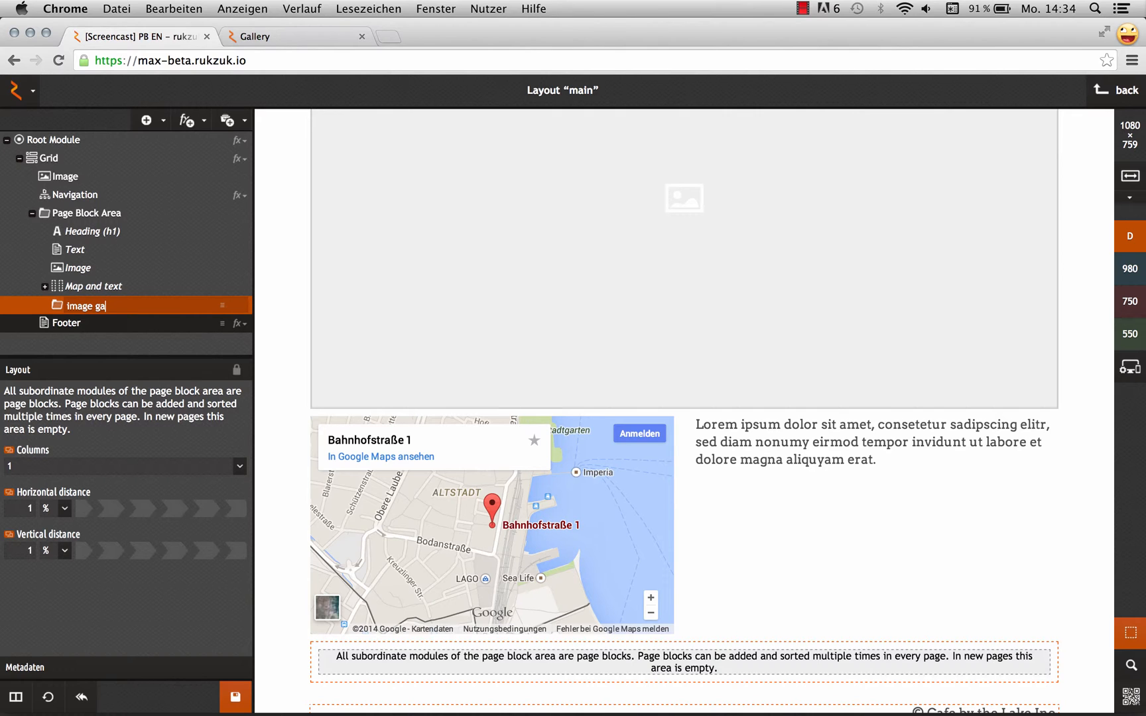
{"action": "type", "text": "llery"}
{"action": "key", "text": "Return"}
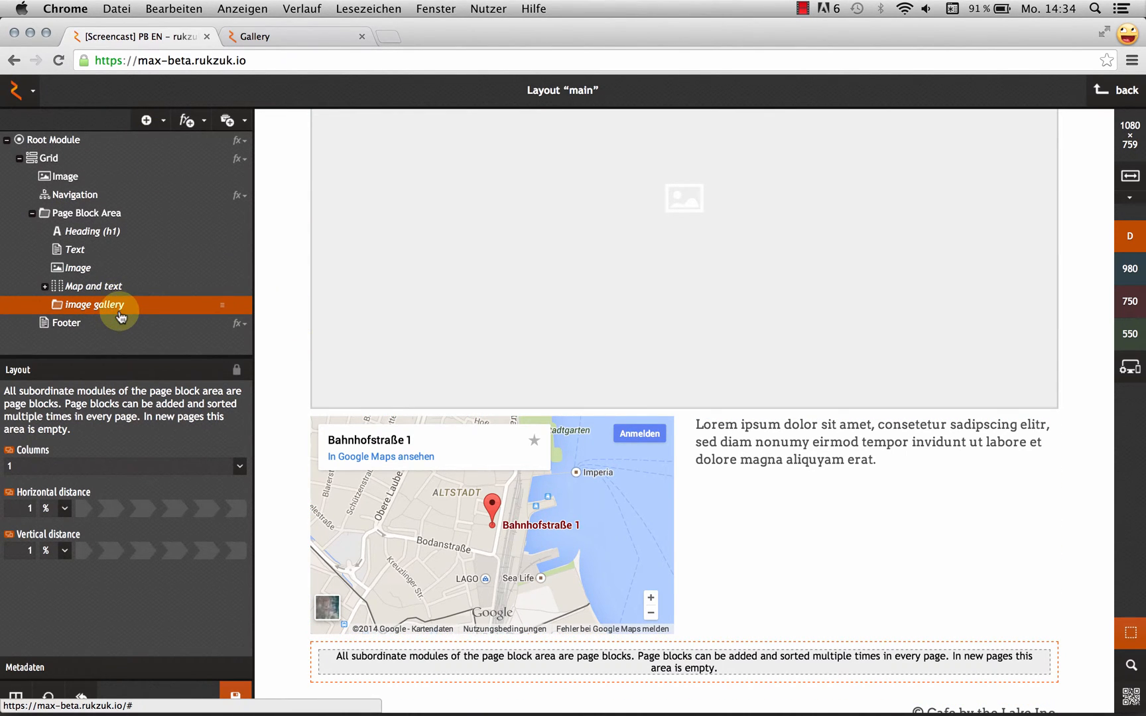
Add an Image module inside the image gallery block and set the gallery's columns to 4.
{"action": "left_click", "coordinate": [151, 123]}
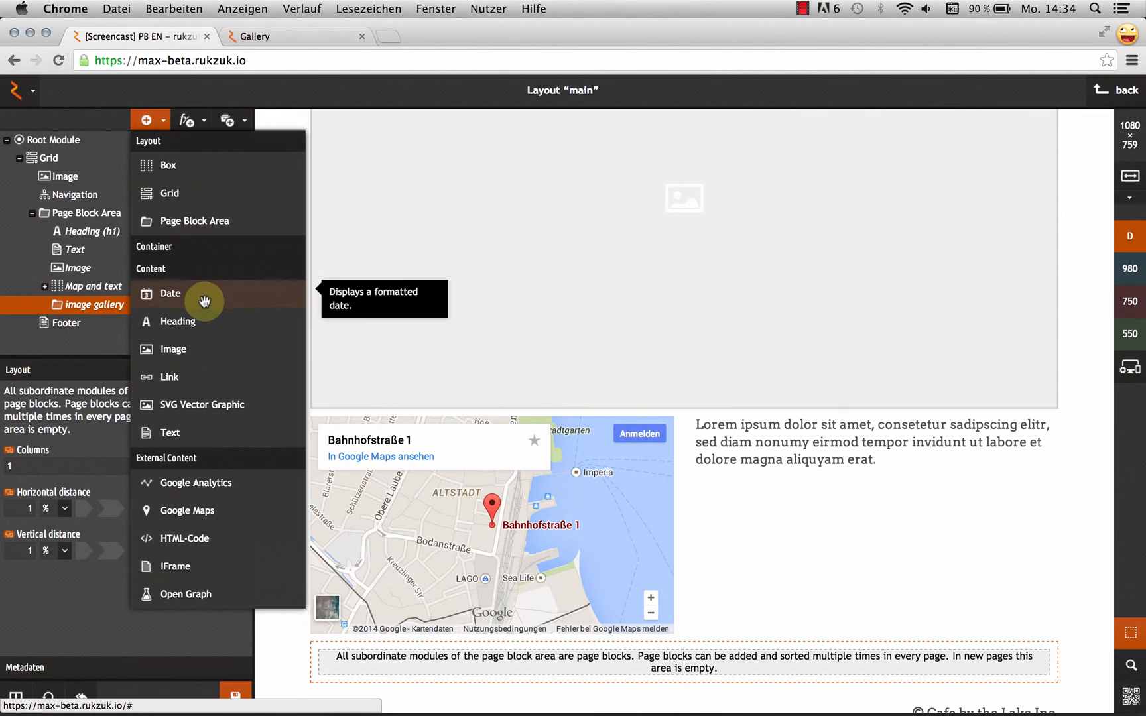
{"action": "left_click", "coordinate": [174, 349]}
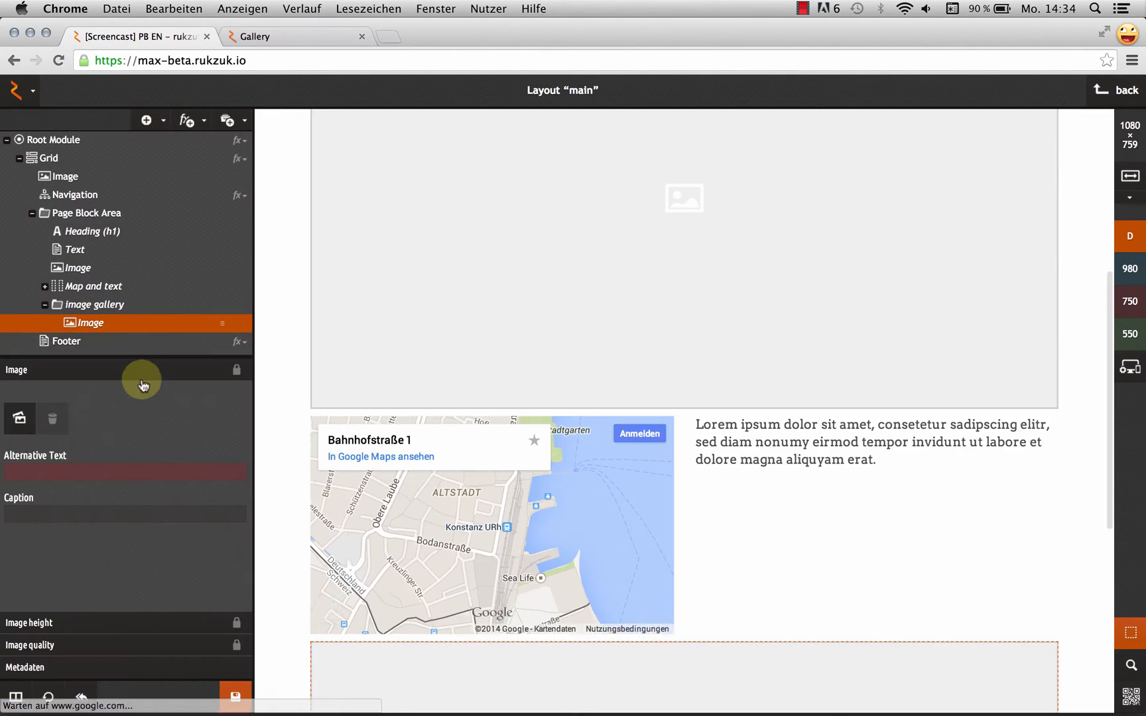
{"action": "left_click", "coordinate": [98, 304]}
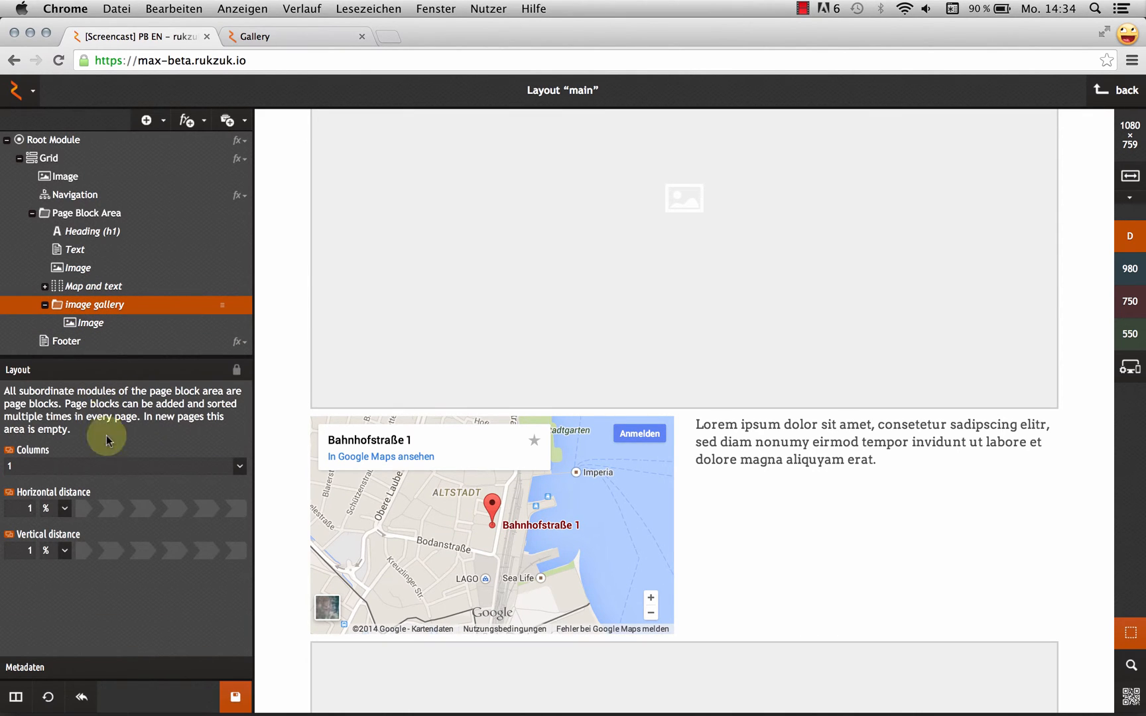
{"action": "left_click", "coordinate": [239, 465]}
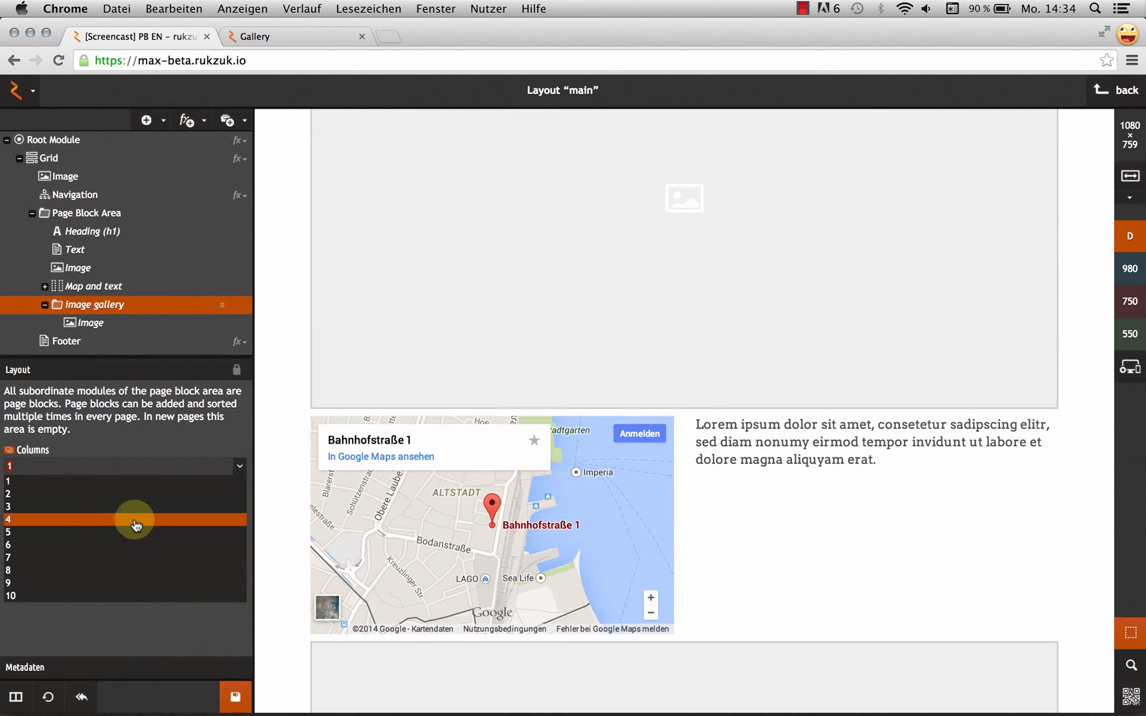
{"action": "left_click", "coordinate": [136, 520]}
{"action": "scroll", "coordinate": [747, 486], "scroll_direction": "down", "scroll_amount": 2}
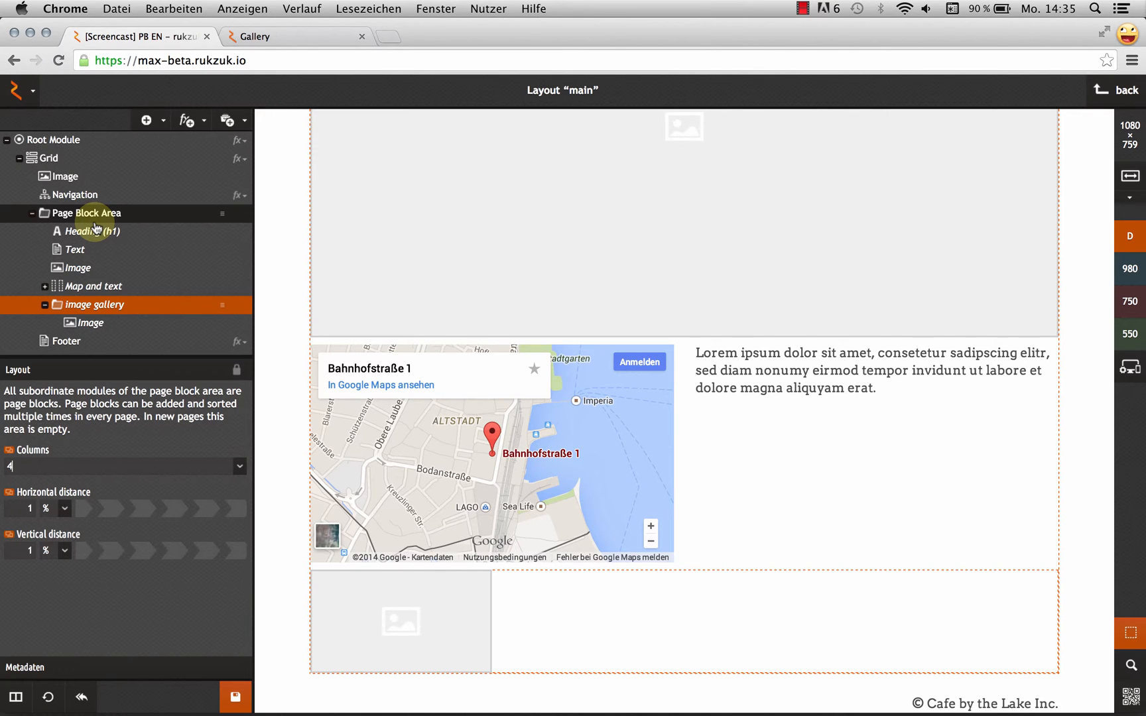
Allow editing on pages for the Image settings of the image gallery's Image module.
{"action": "left_click", "coordinate": [103, 323]}
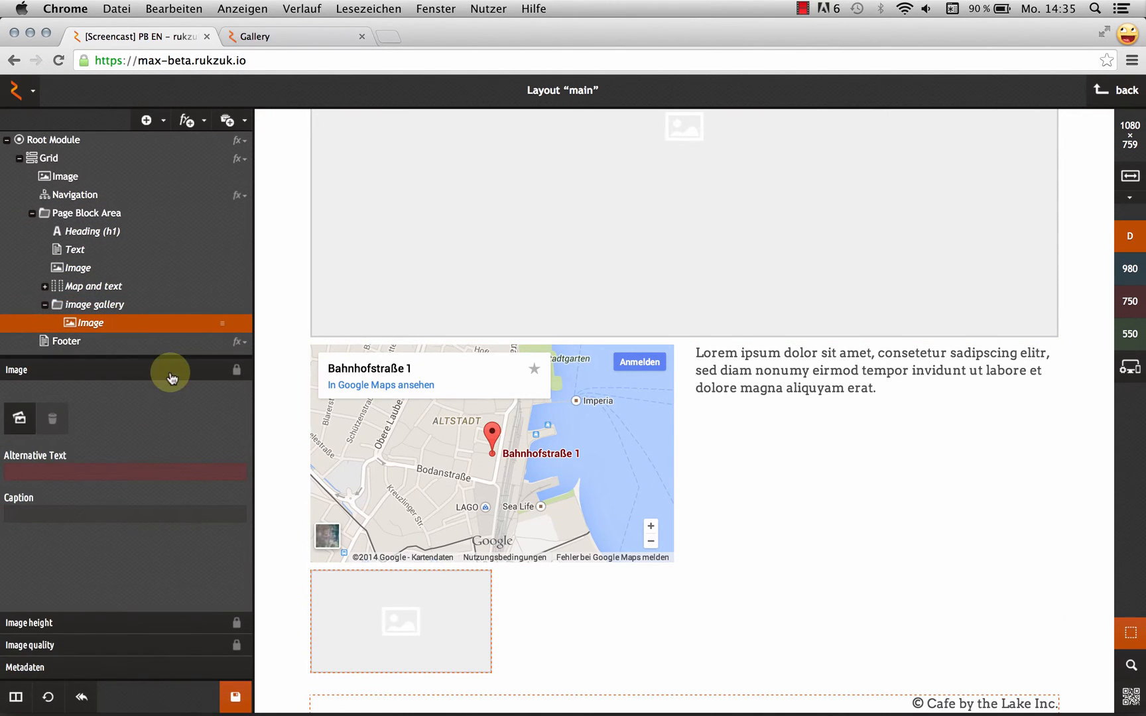
{"action": "left_click", "coordinate": [236, 375]}
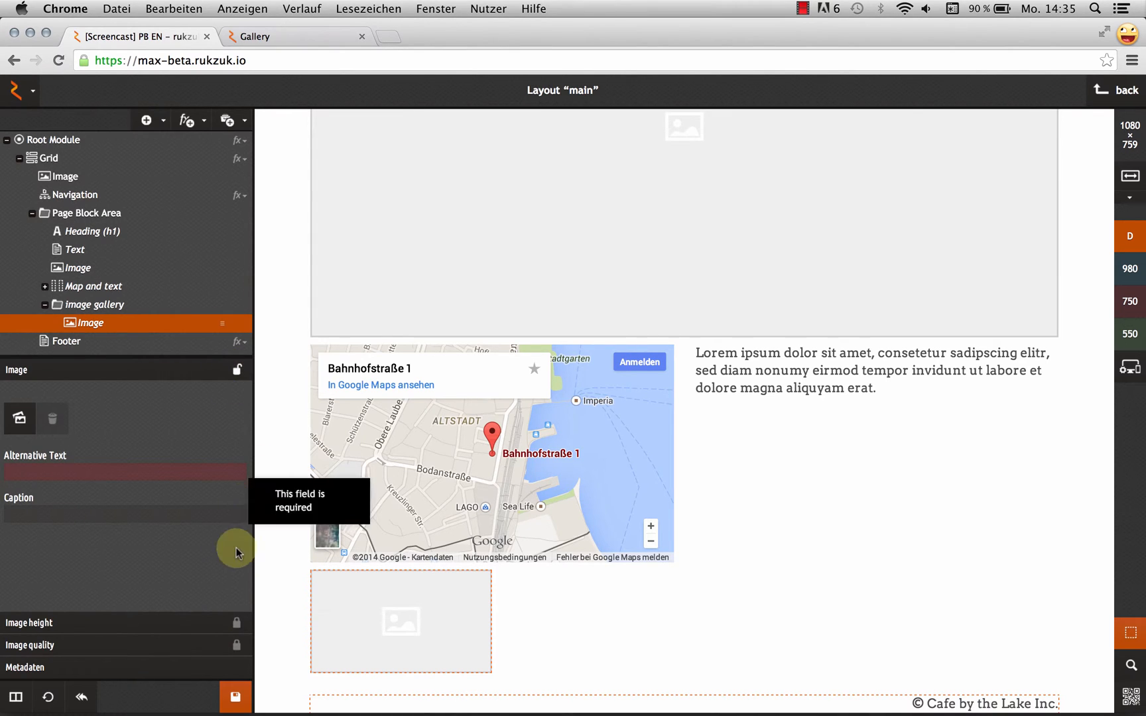
{"action": "left_click", "coordinate": [236, 622]}
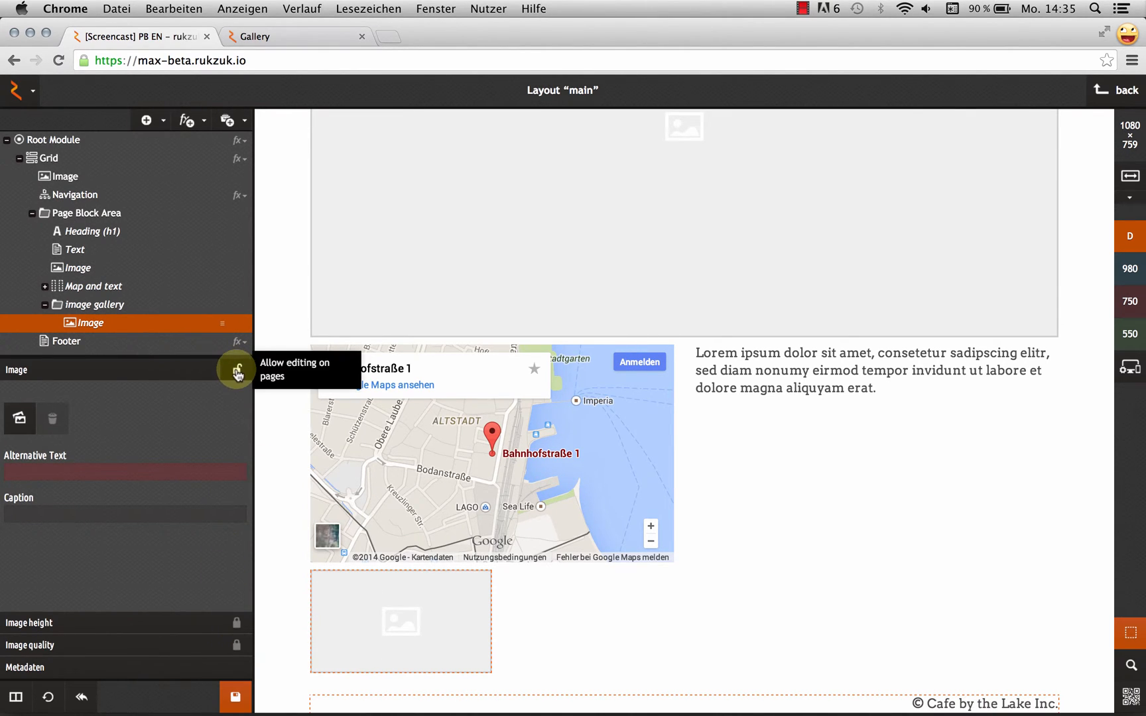
Allow editing on pages for the Settings of the Google Maps module inside the "Map and text" block.
{"action": "left_click", "coordinate": [119, 305]}
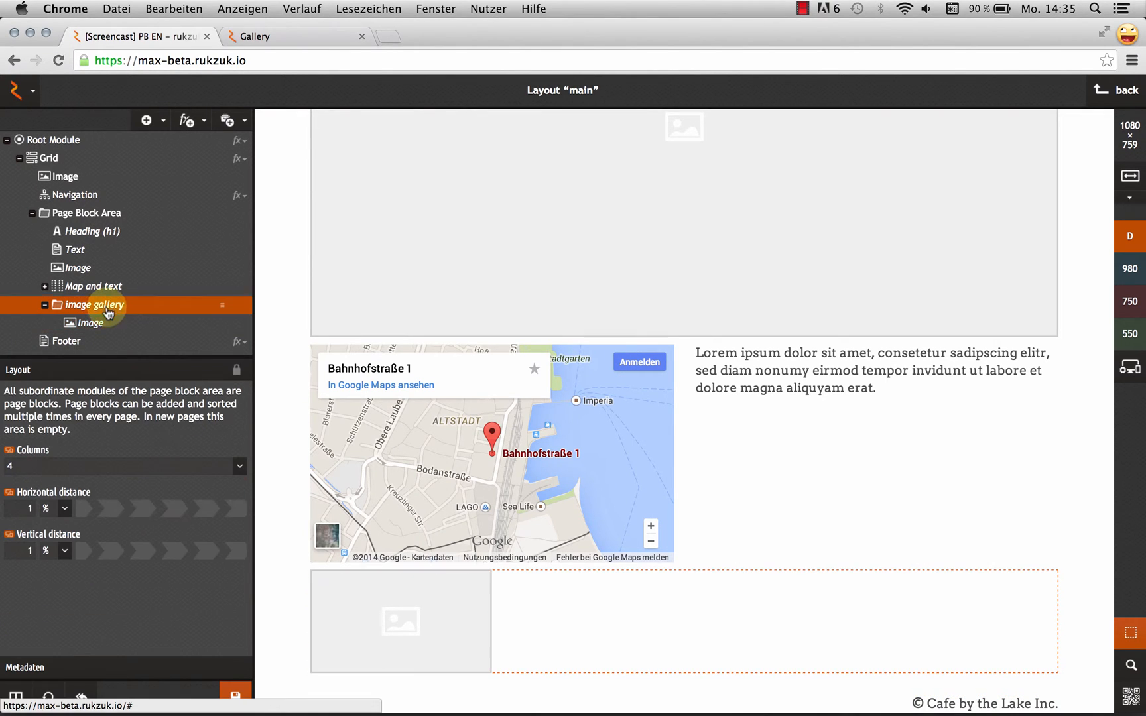
{"action": "left_click", "coordinate": [148, 287]}
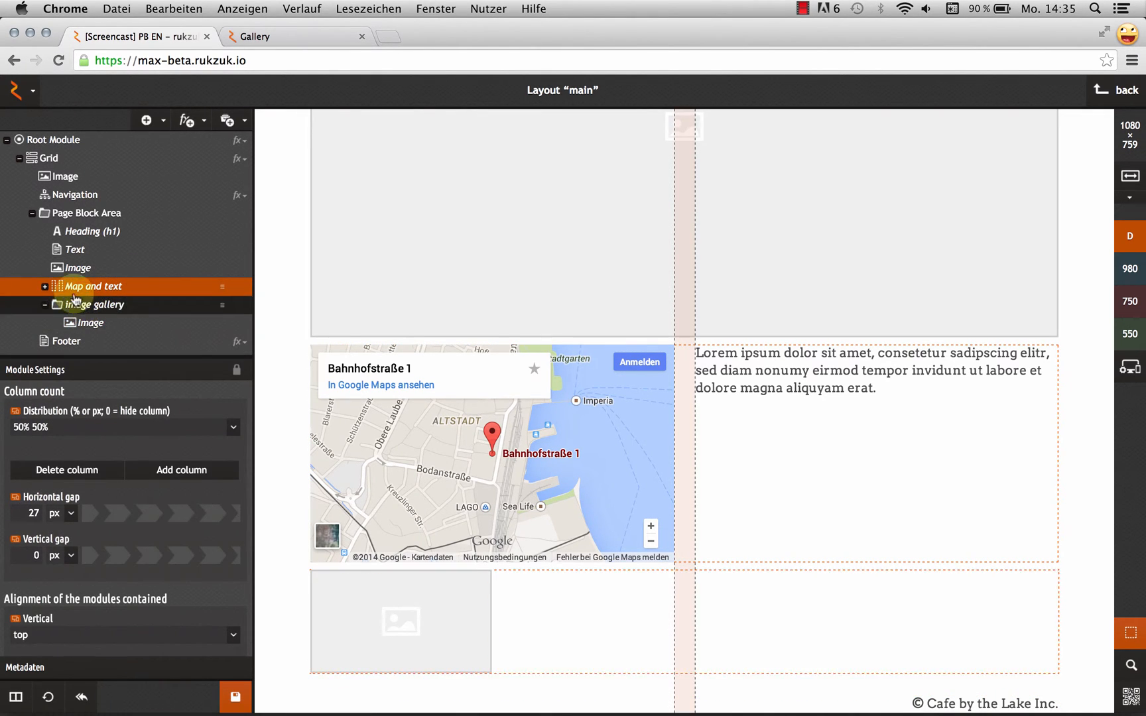
{"action": "left_click", "coordinate": [45, 287]}
{"action": "left_click", "coordinate": [86, 304]}
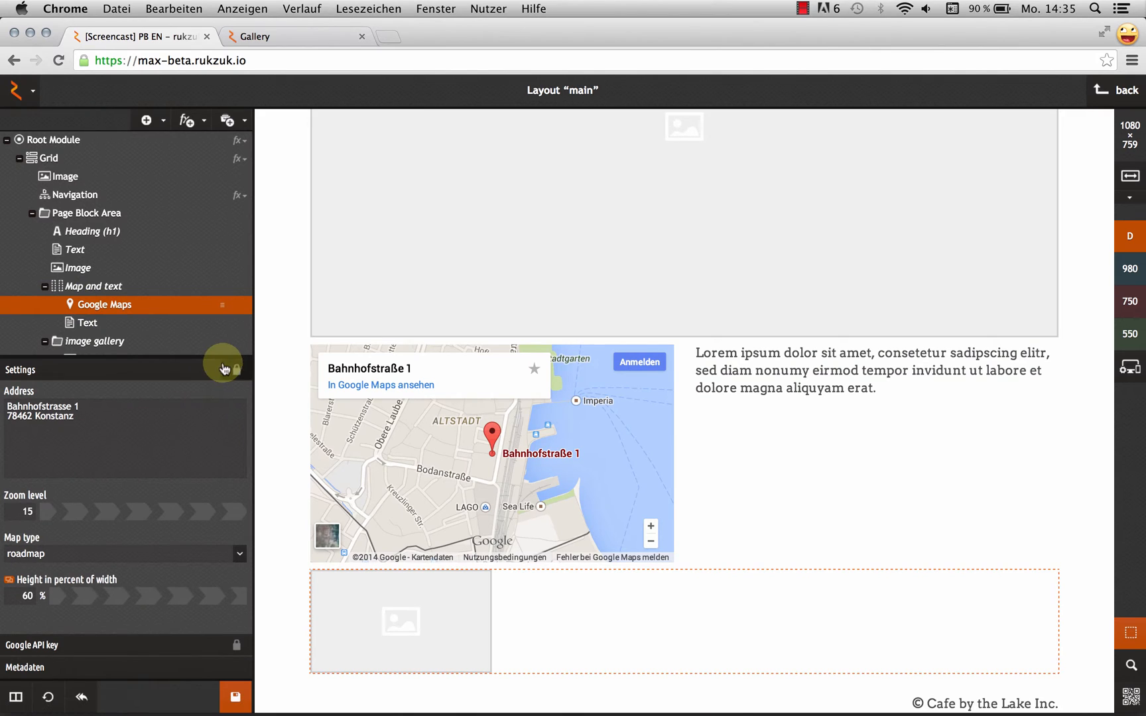
Make the Text section of the "Map and text" block's Text module editable on pages and allow its Bold and Italic font styles.
{"action": "left_click", "coordinate": [86, 322]}
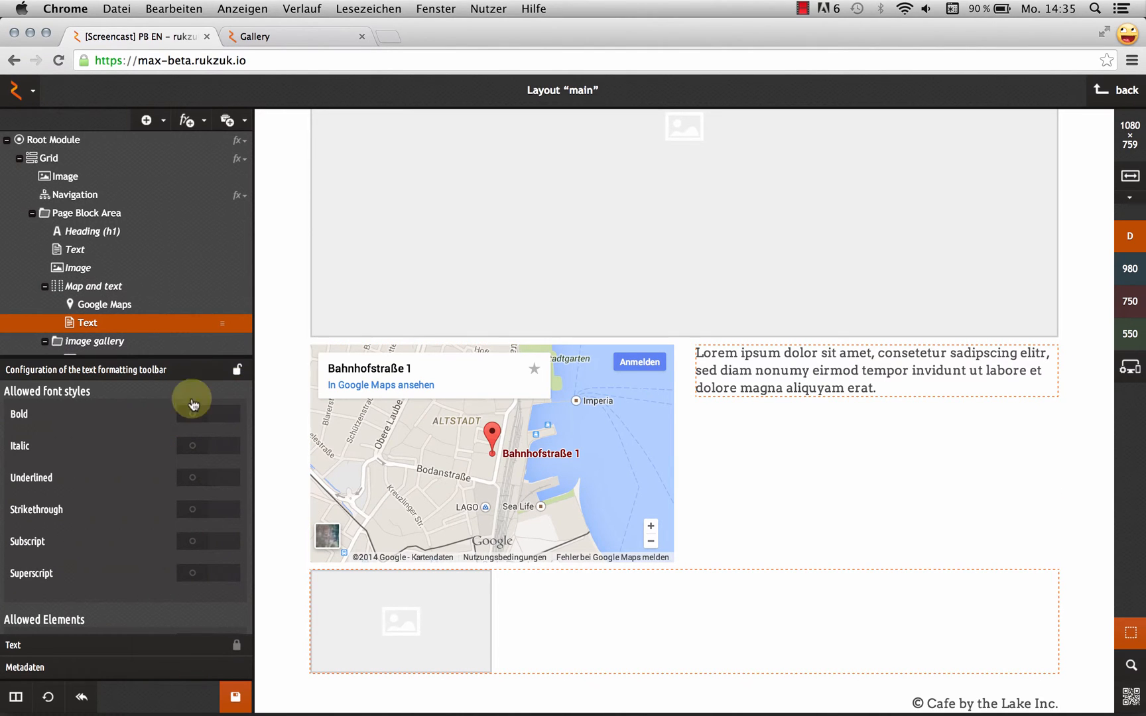
{"action": "left_click", "coordinate": [236, 644]}
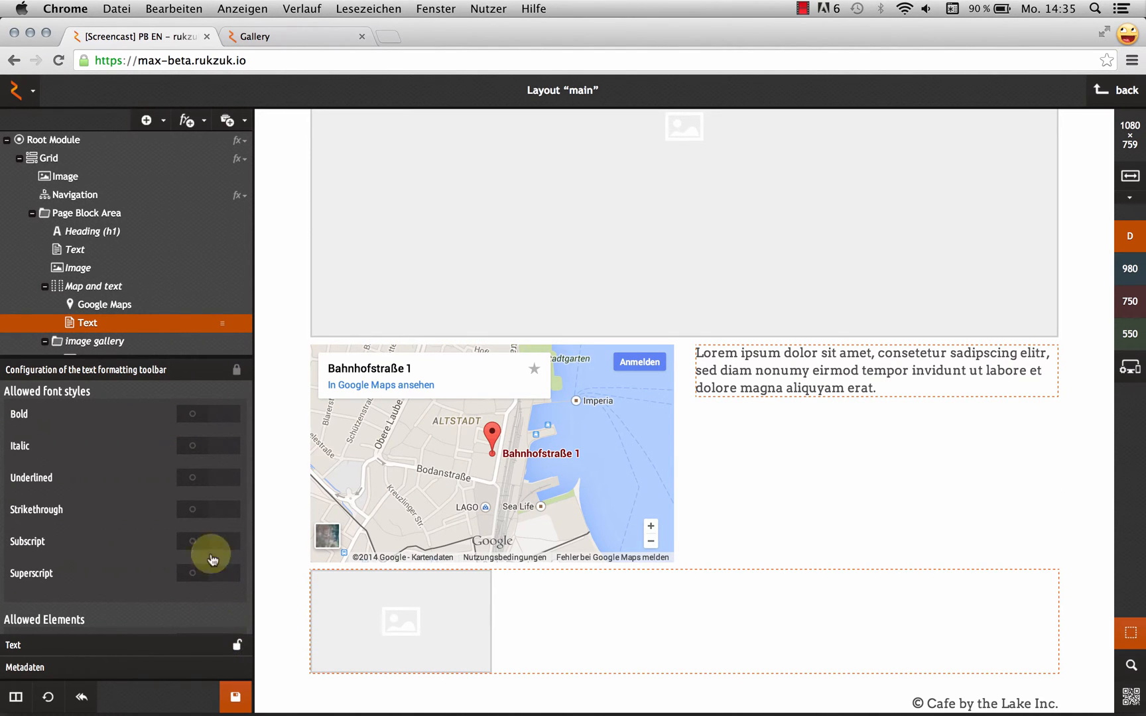
{"action": "left_click", "coordinate": [202, 442]}
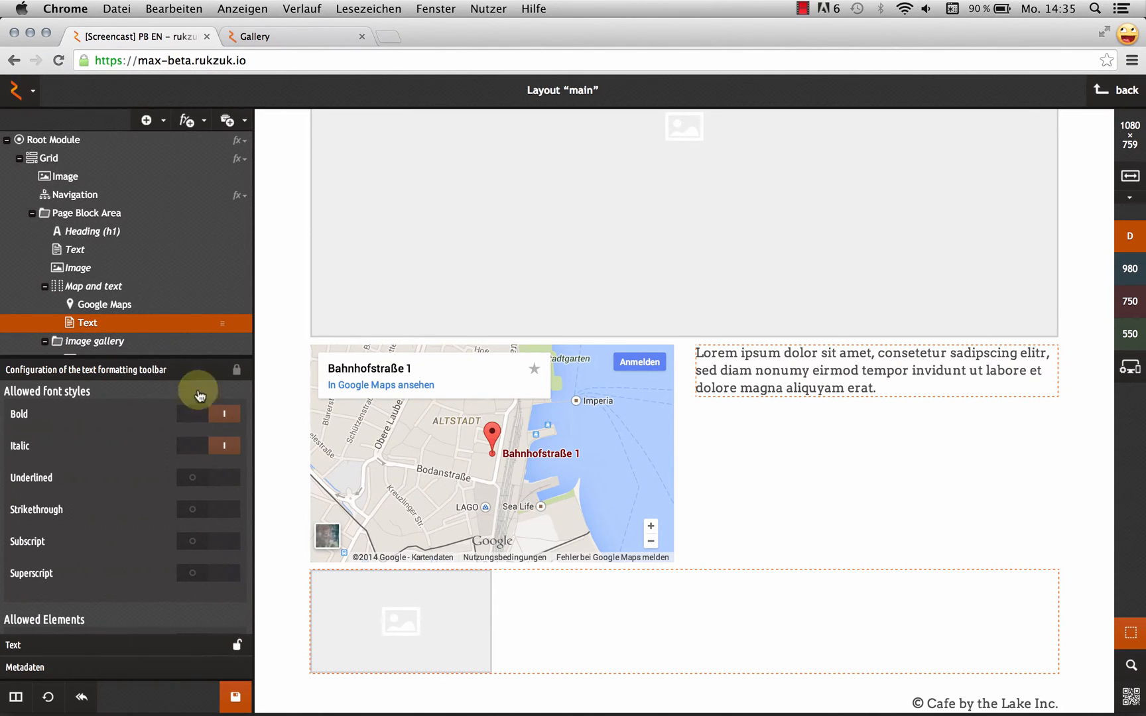
Allow editing on pages for the Image block's Image and Image height settings and the Text settings of the Text and Heading (h1) blocks.
{"action": "left_click", "coordinate": [119, 268]}
{"action": "left_click", "coordinate": [236, 373]}
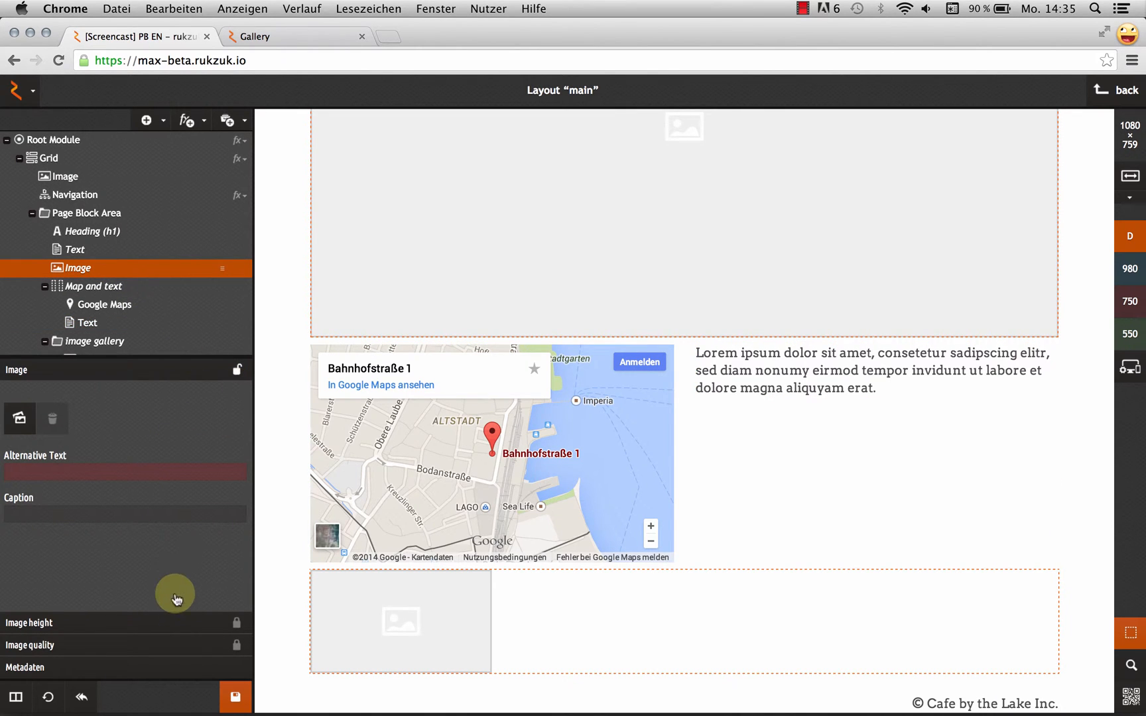
{"action": "left_click", "coordinate": [106, 249]}
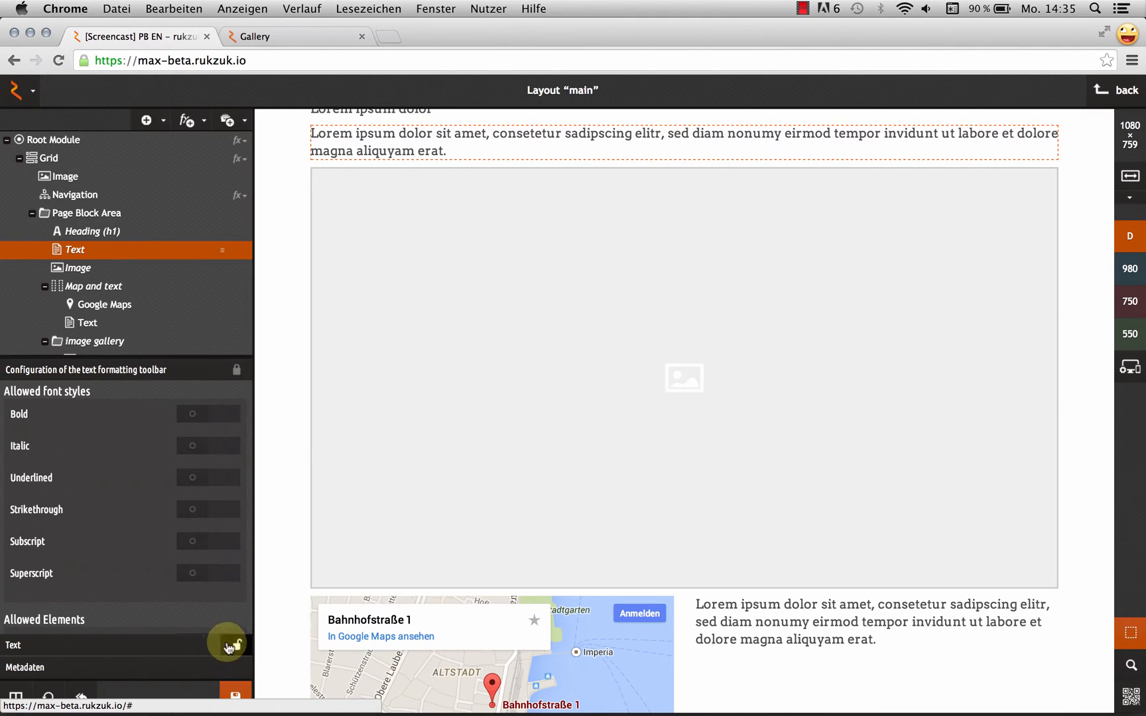
{"action": "left_click", "coordinate": [151, 237]}
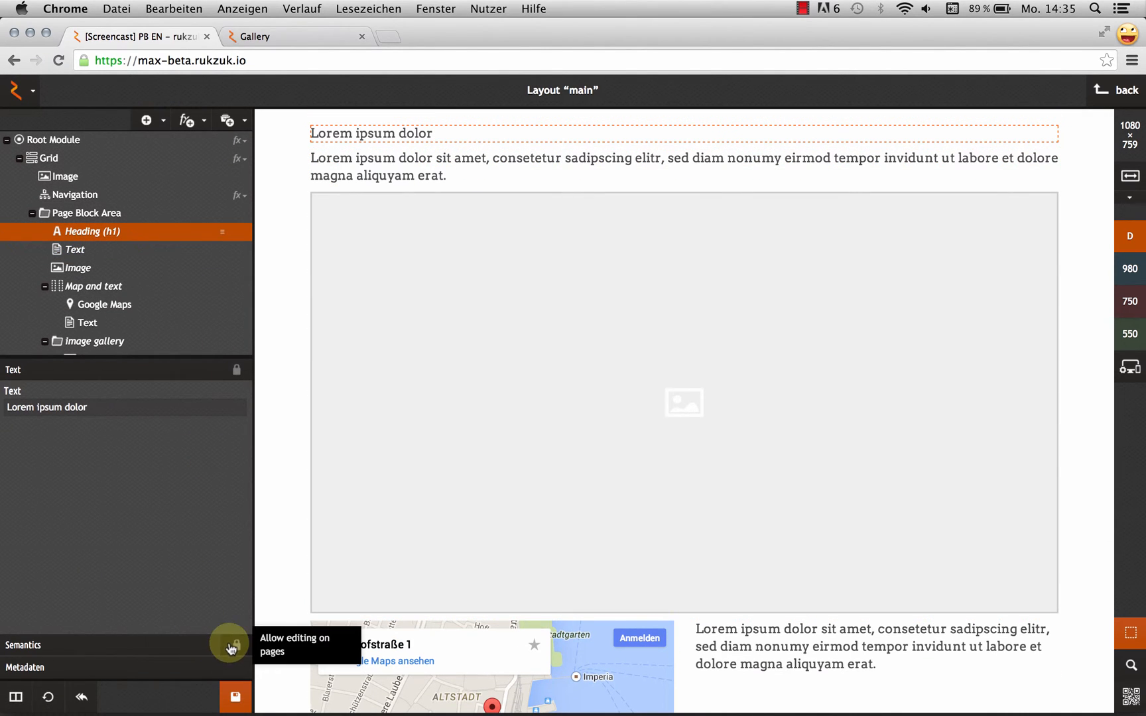
Check the page-editing permissions of the text, image, map-and-text and image gallery blocks and inspect the blocks in the layout preview.
{"action": "left_click", "coordinate": [153, 250]}
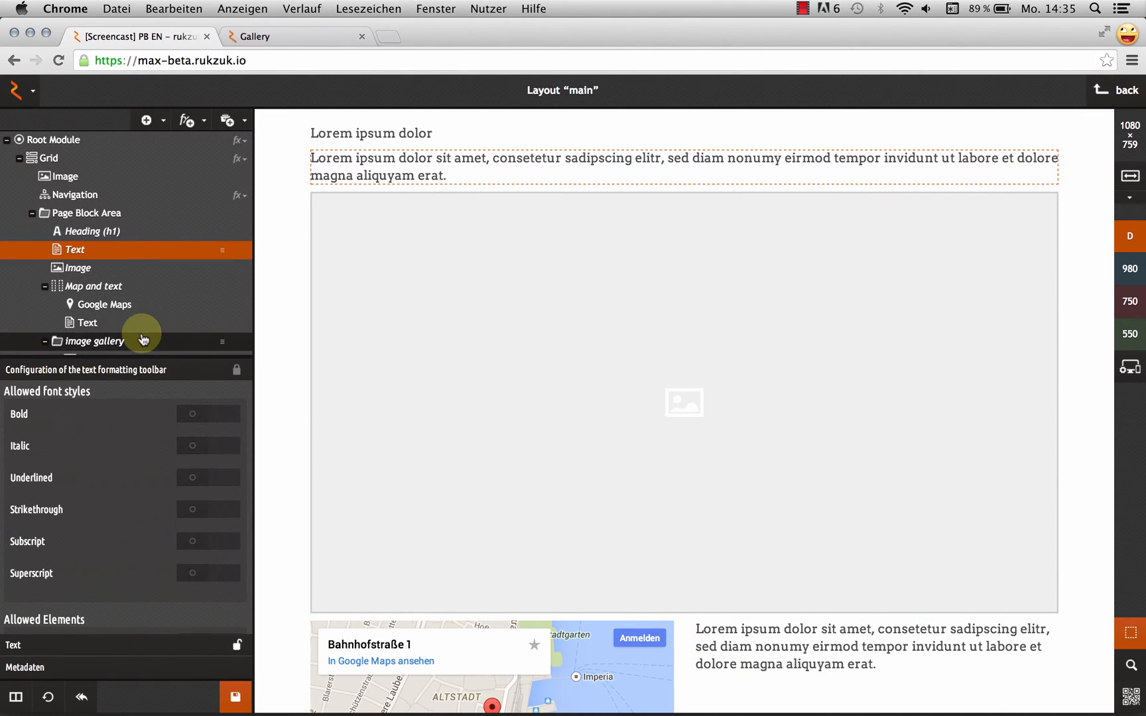
{"action": "left_click", "coordinate": [115, 267]}
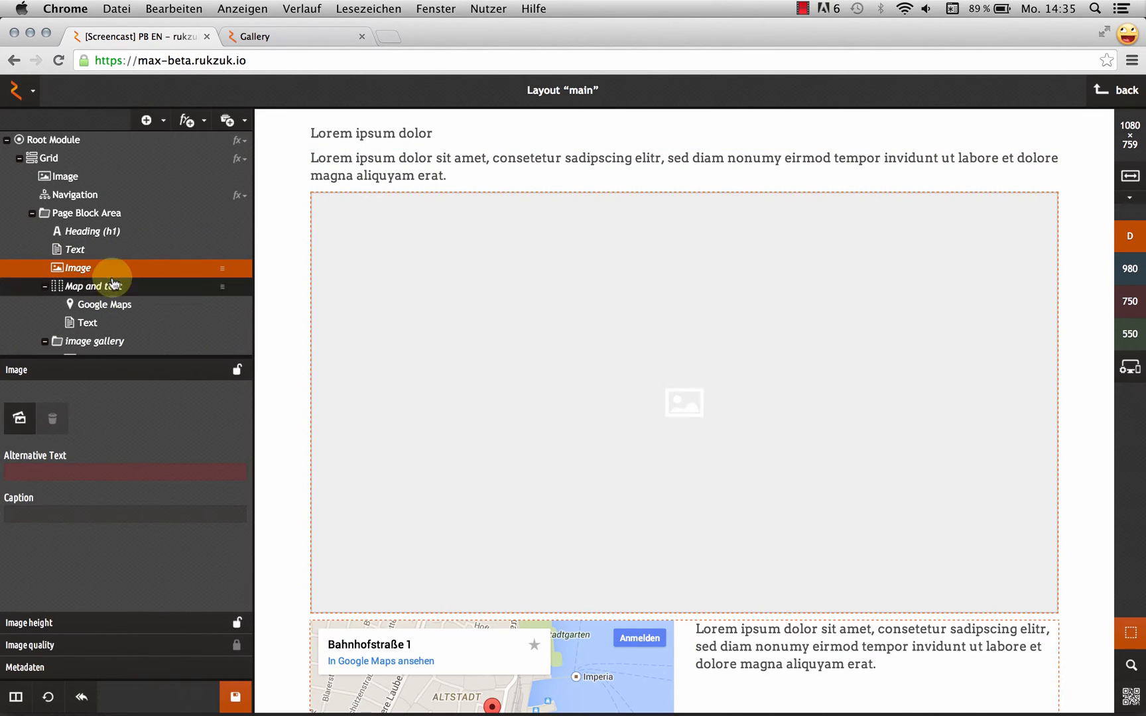
{"action": "left_click", "coordinate": [106, 289]}
{"action": "left_click", "coordinate": [111, 311]}
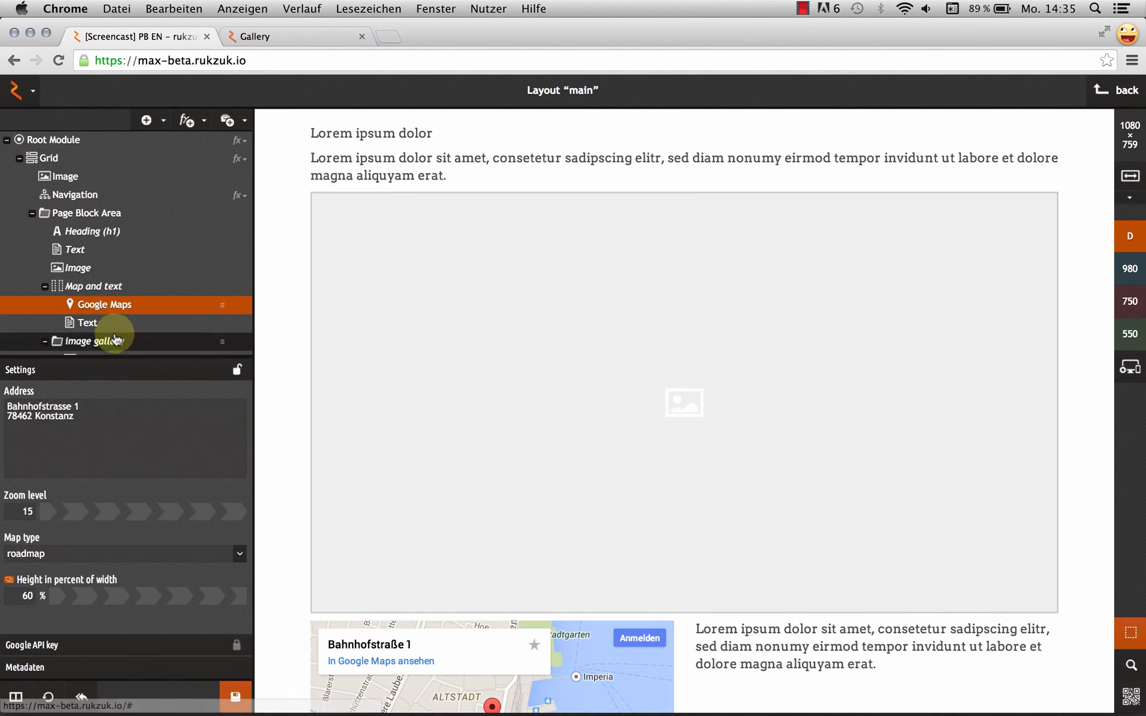
{"action": "left_click", "coordinate": [112, 322]}
{"action": "scroll", "coordinate": [113, 332], "scroll_direction": "down", "scroll_amount": 1}
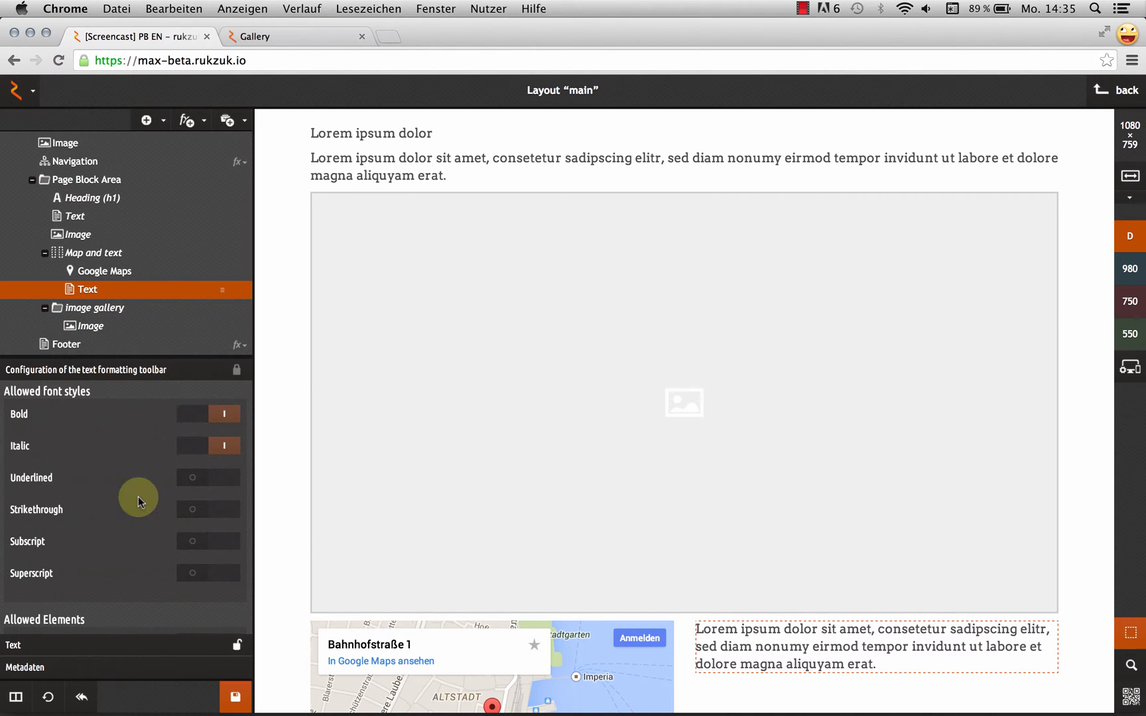
{"action": "left_click", "coordinate": [102, 309]}
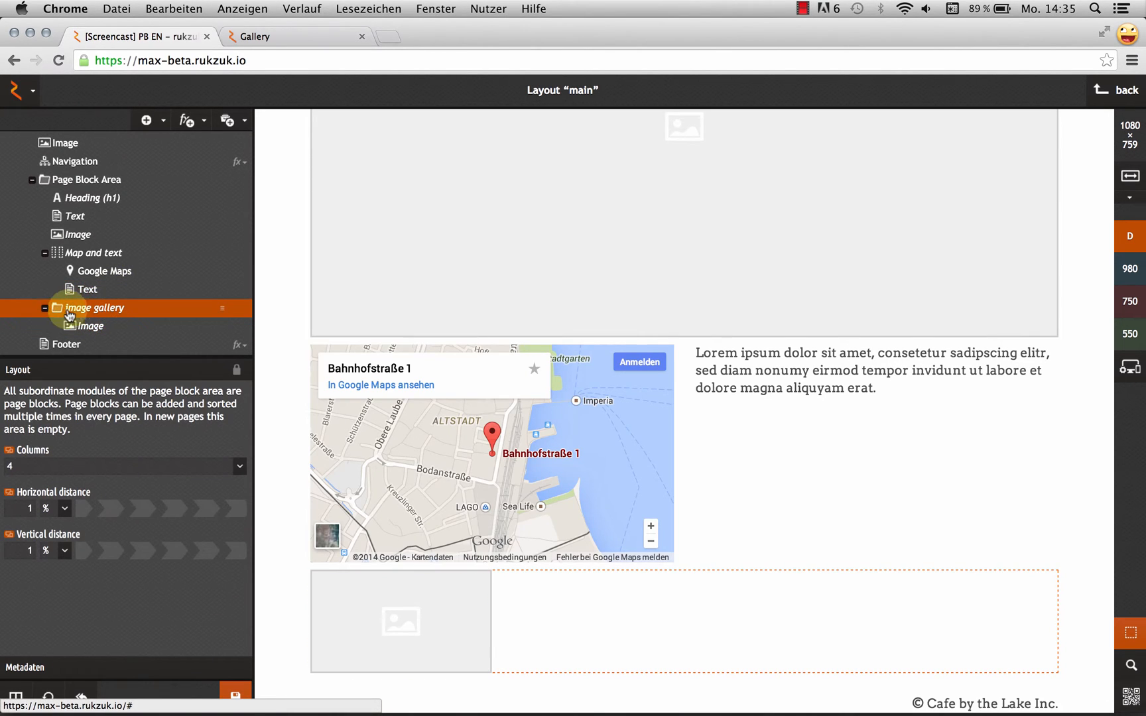
{"action": "left_click", "coordinate": [44, 308]}
{"action": "left_click", "coordinate": [45, 269]}
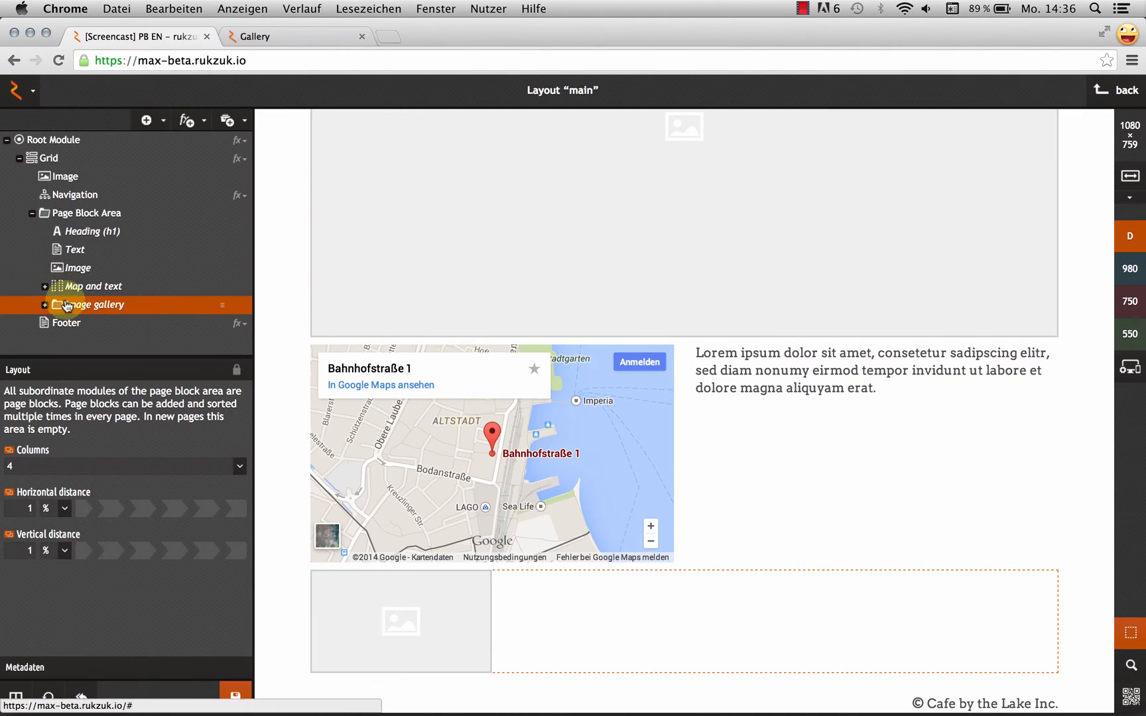
{"action": "scroll", "coordinate": [890, 474], "scroll_direction": "up", "scroll_amount": 10}
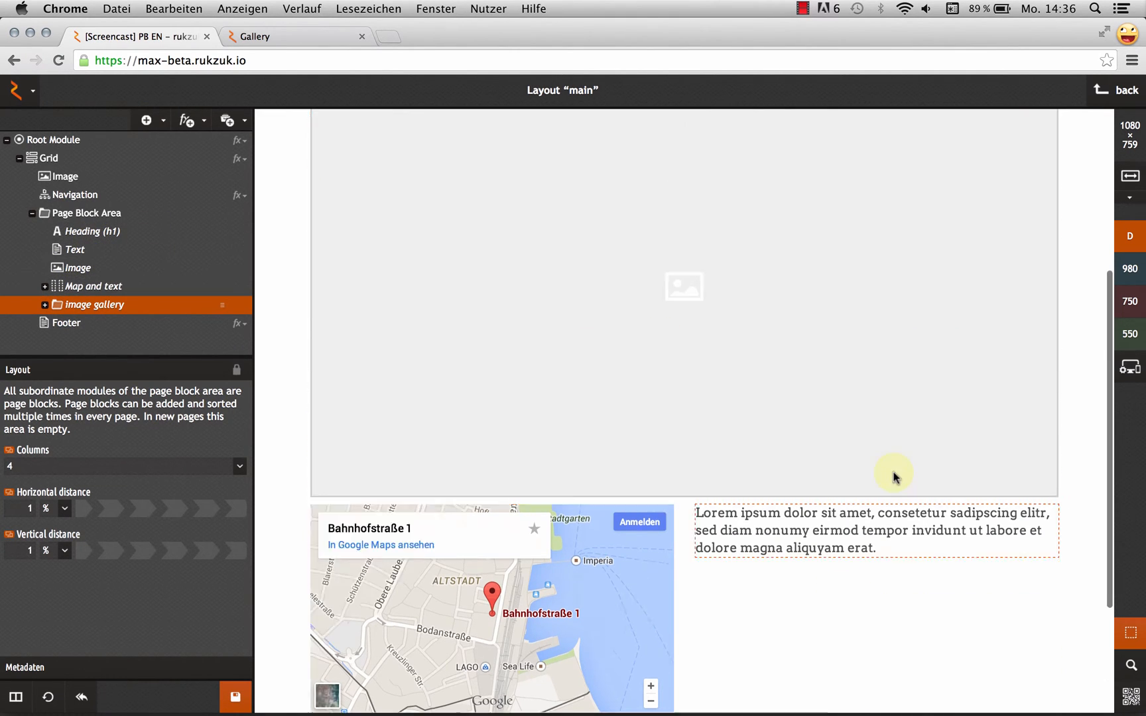
{"action": "left_click", "coordinate": [396, 327]}
{"action": "left_click_drag", "start_coordinate": [321, 301], "coordinate": [387, 341]}
{"action": "left_click", "coordinate": [394, 346]}
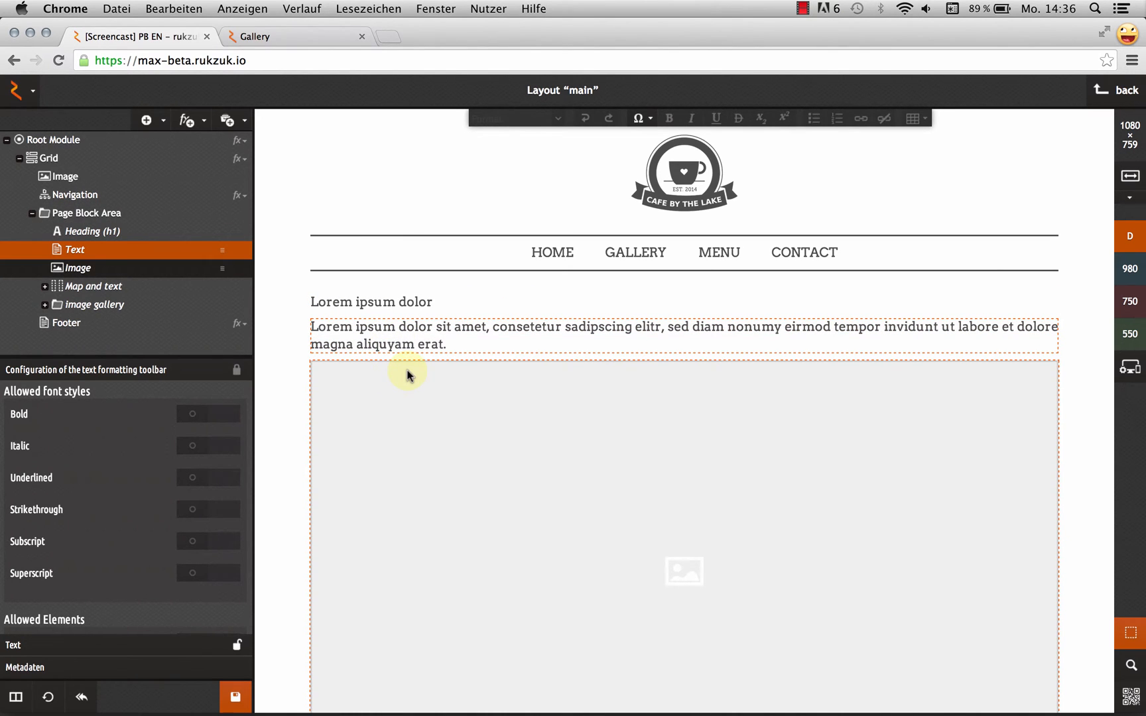
Save the "main" layout and open the Home page for editing from the project overview.
{"action": "left_click", "coordinate": [250, 699]}
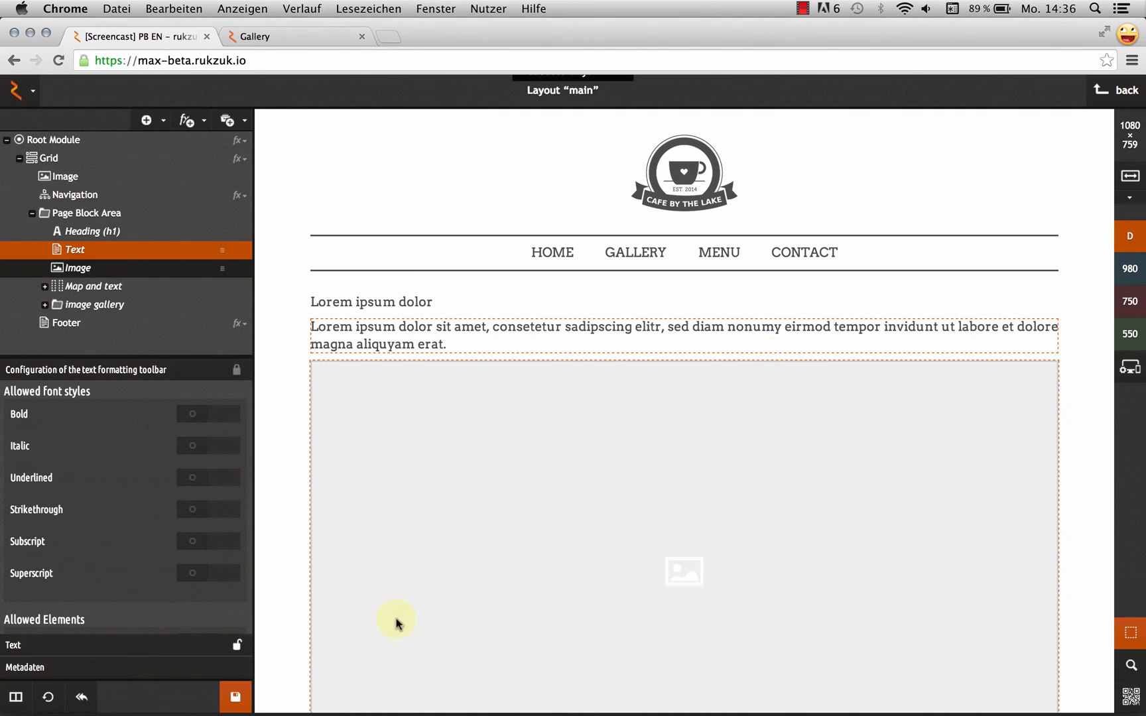
{"action": "left_click", "coordinate": [1108, 93]}
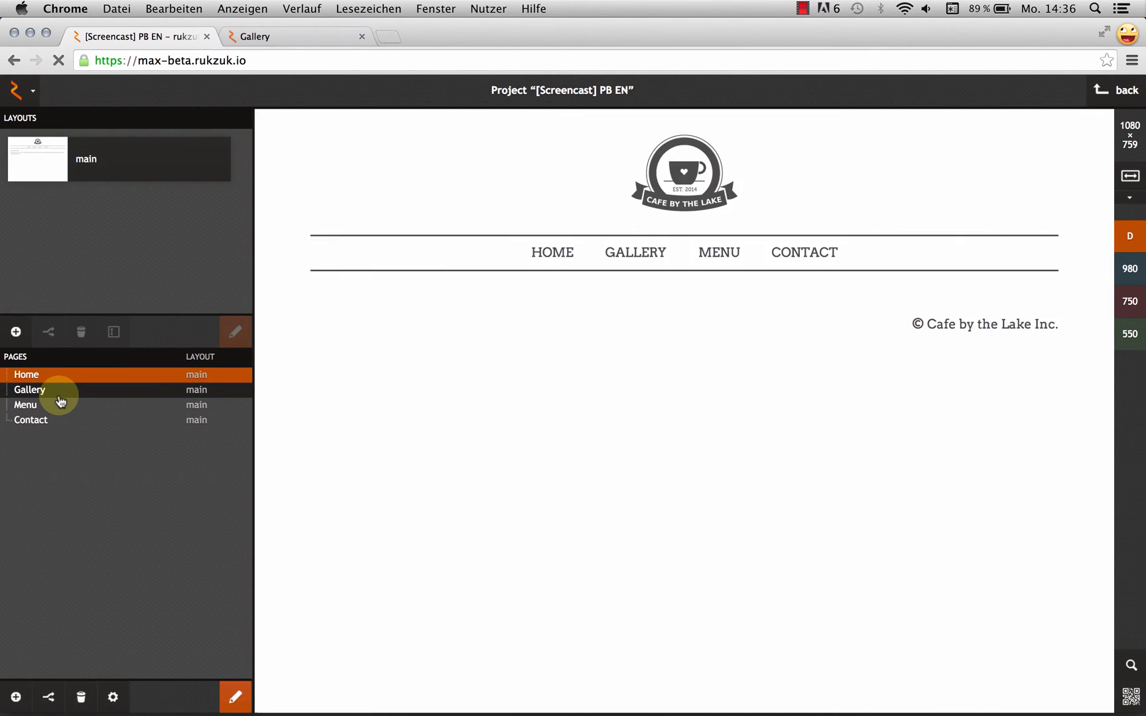
{"action": "left_click", "coordinate": [67, 397]}
{"action": "left_click", "coordinate": [66, 405]}
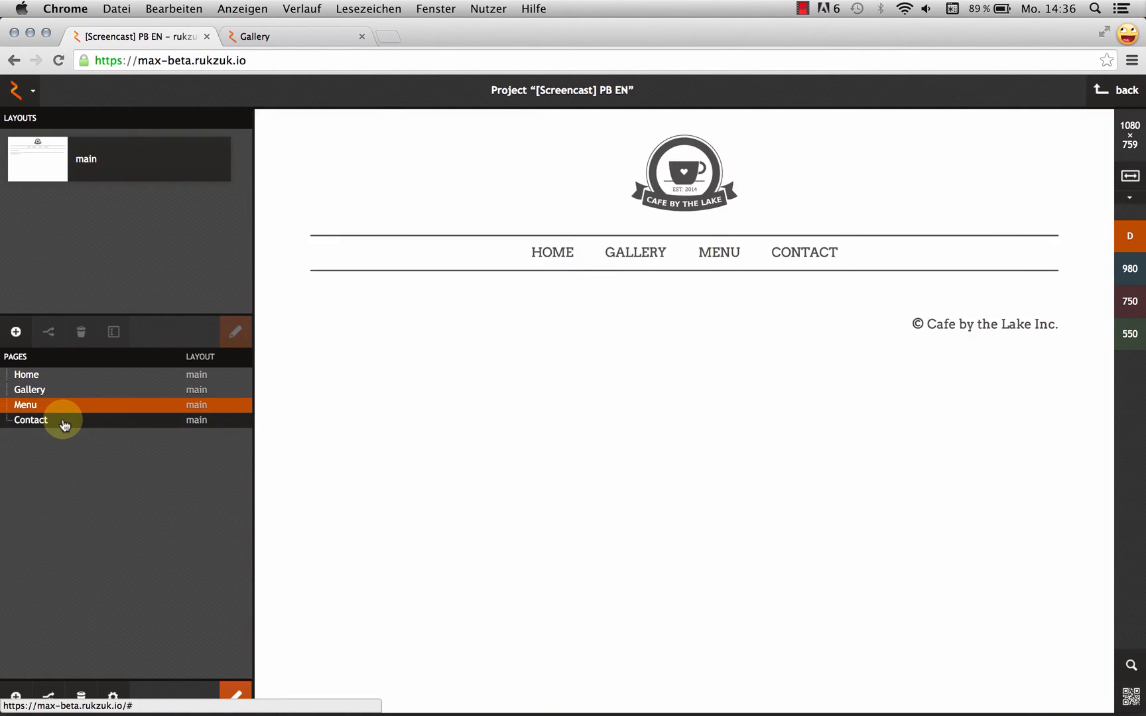
{"action": "left_click", "coordinate": [63, 420]}
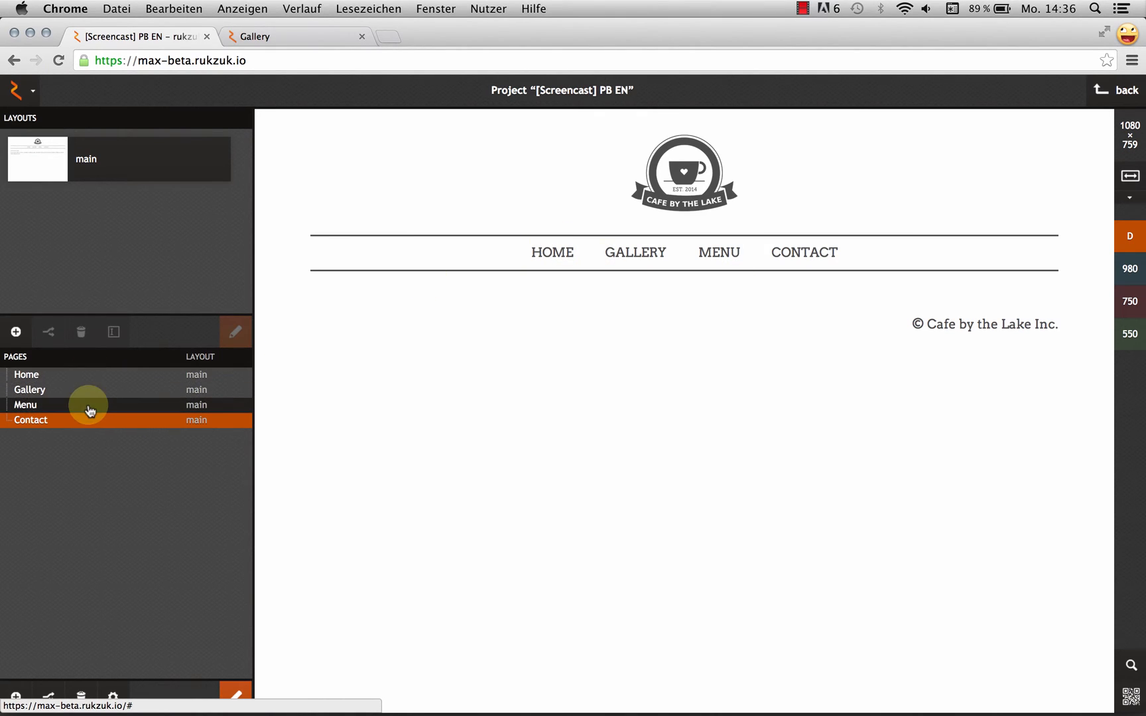
{"action": "double_click", "coordinate": [79, 377]}
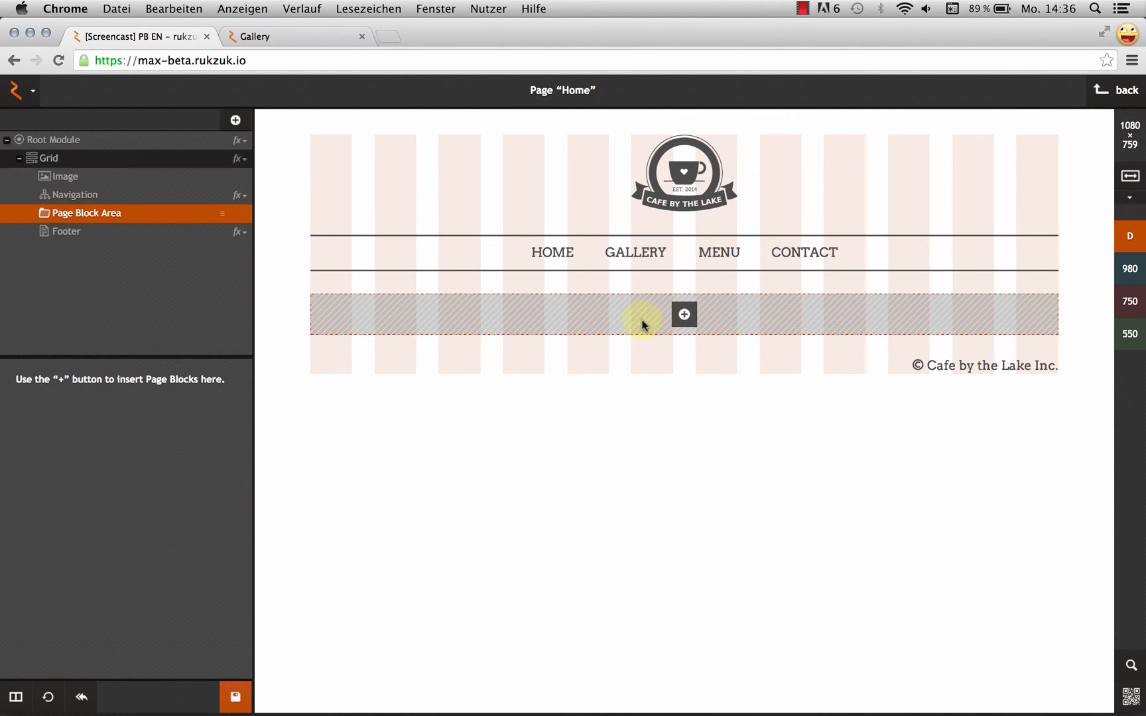
Insert a Heading (h1) block within the Home page's Page Block Area and change its text to "Hello World".
{"action": "left_click", "coordinate": [690, 323]}
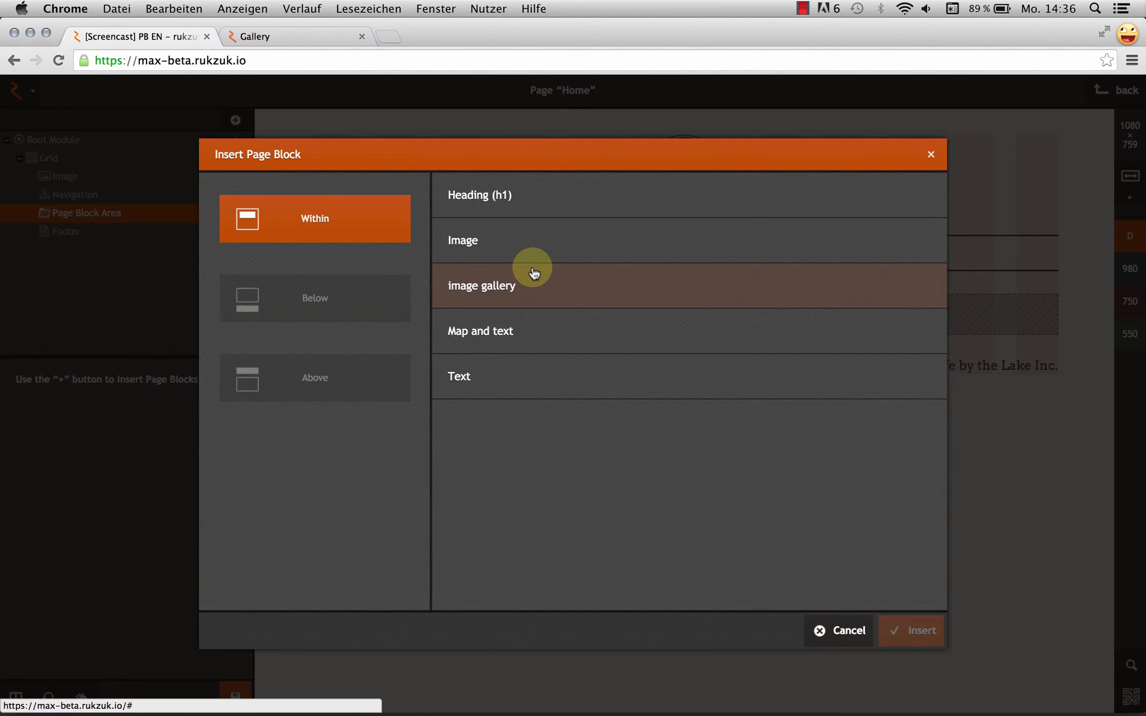
{"action": "left_click", "coordinate": [488, 209]}
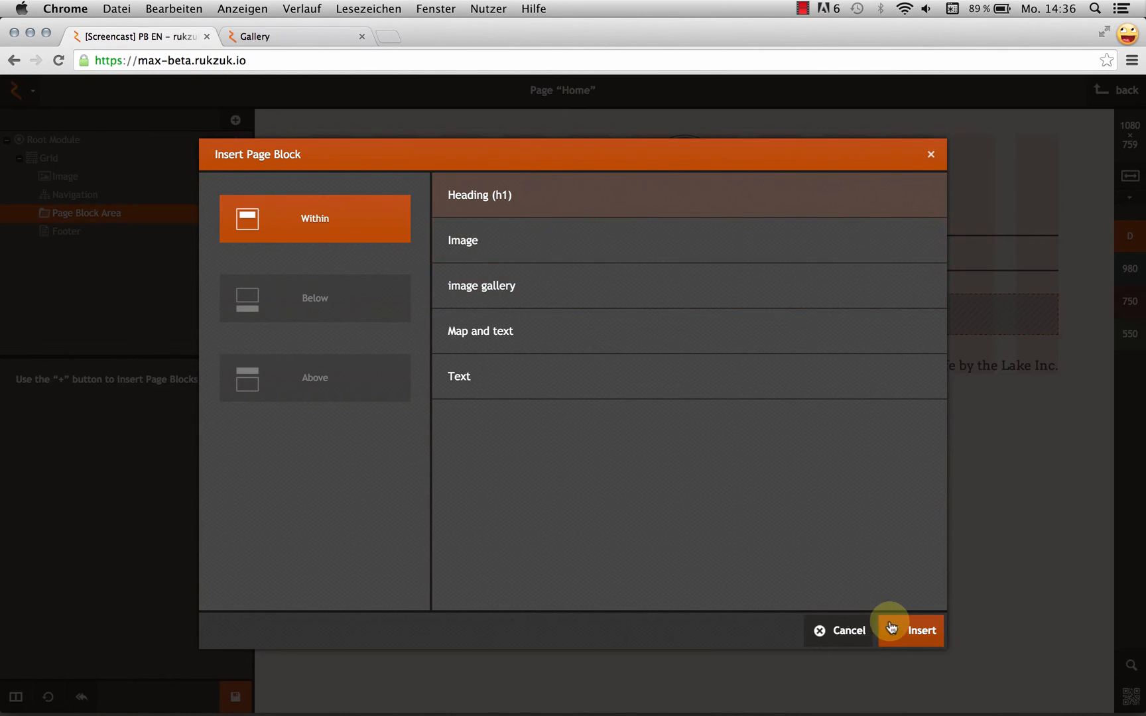
{"action": "left_click", "coordinate": [910, 630]}
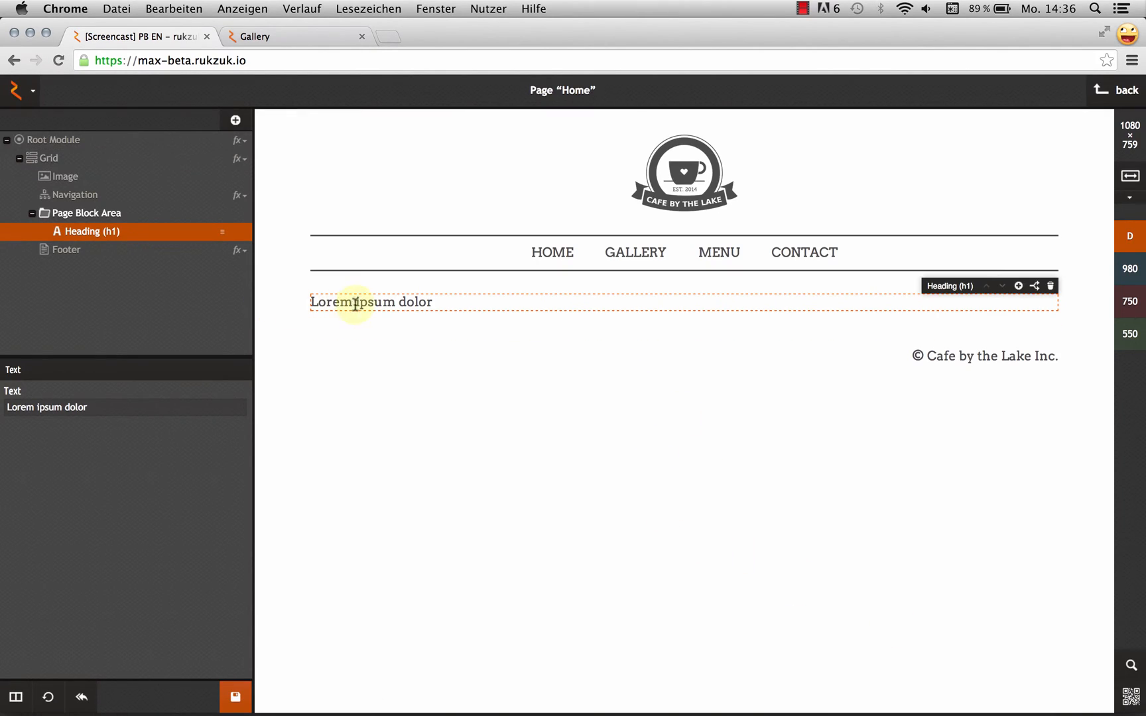
{"action": "double_click", "coordinate": [360, 302]}
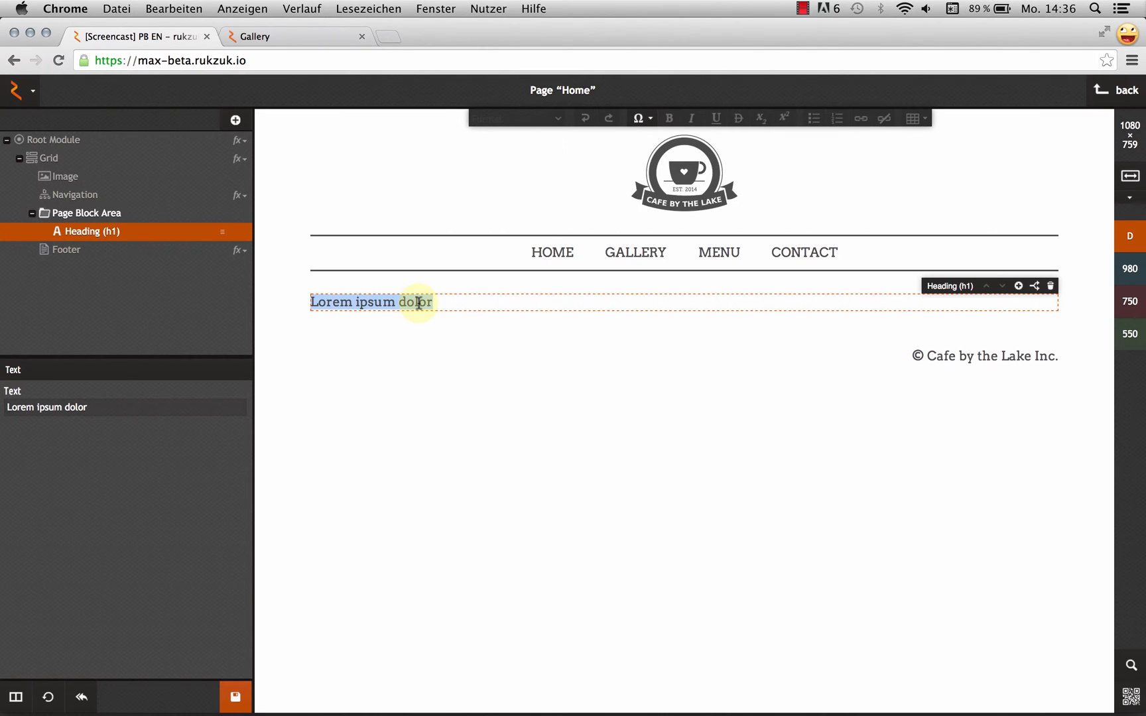
{"action": "type", "text": "Hello World"}
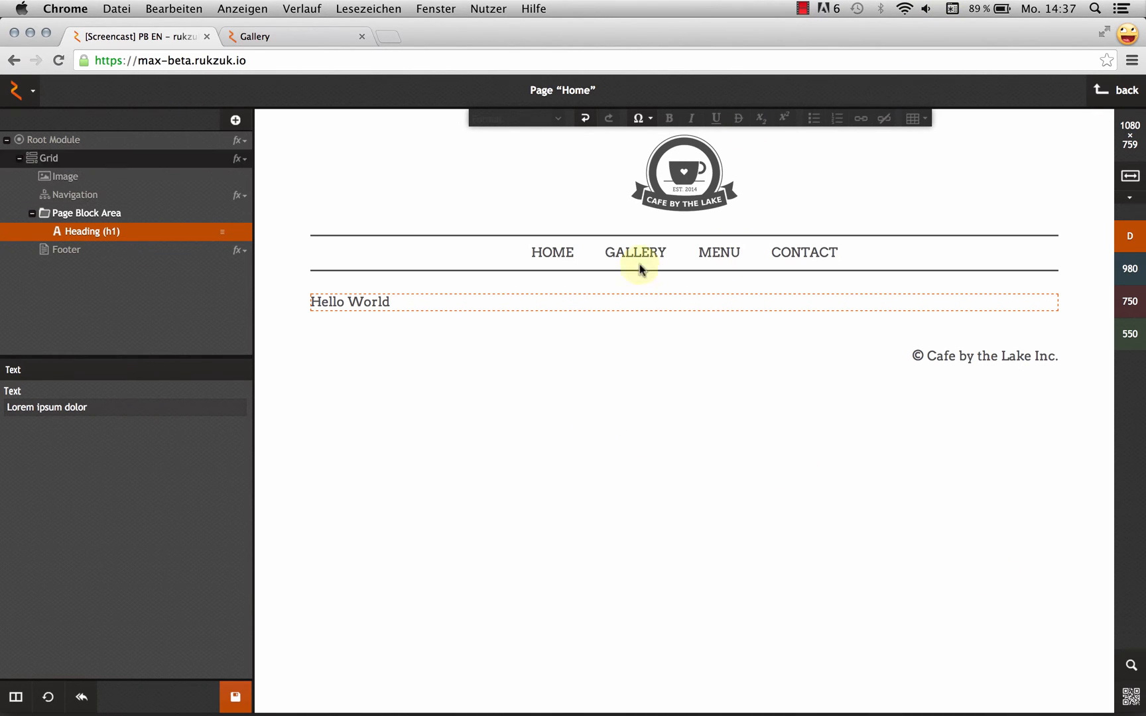
Insert a Text block below the "Hello World" heading.
{"action": "left_click", "coordinate": [236, 121]}
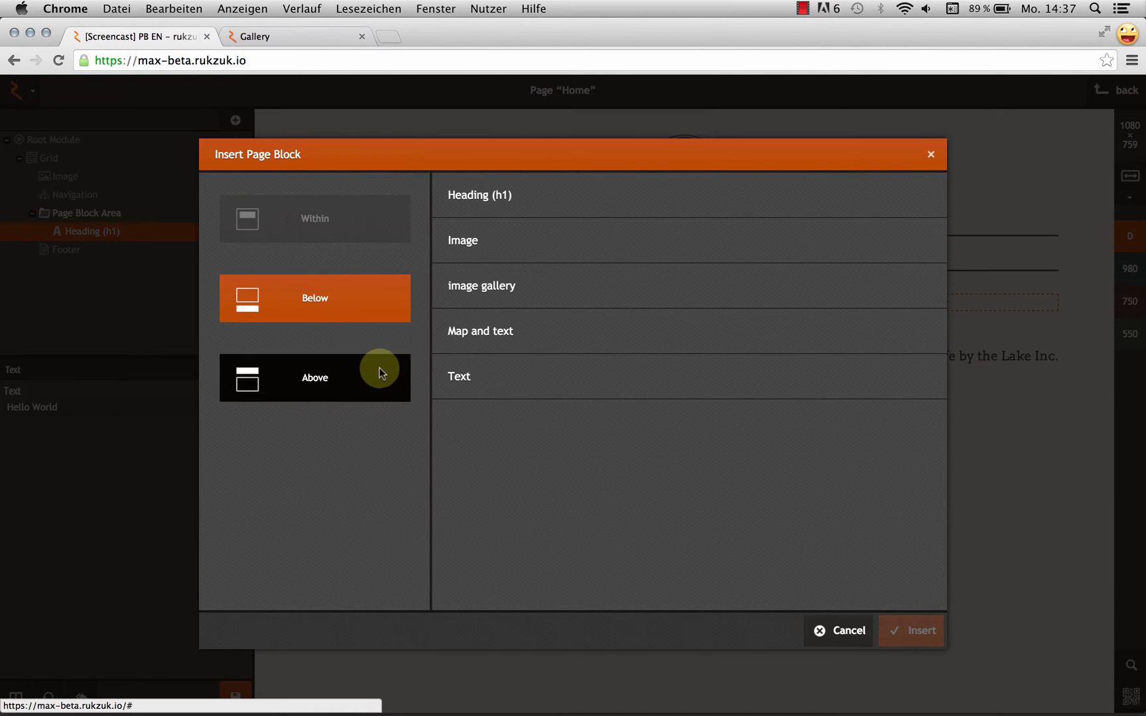
{"action": "left_click", "coordinate": [352, 306]}
{"action": "left_click", "coordinate": [524, 379]}
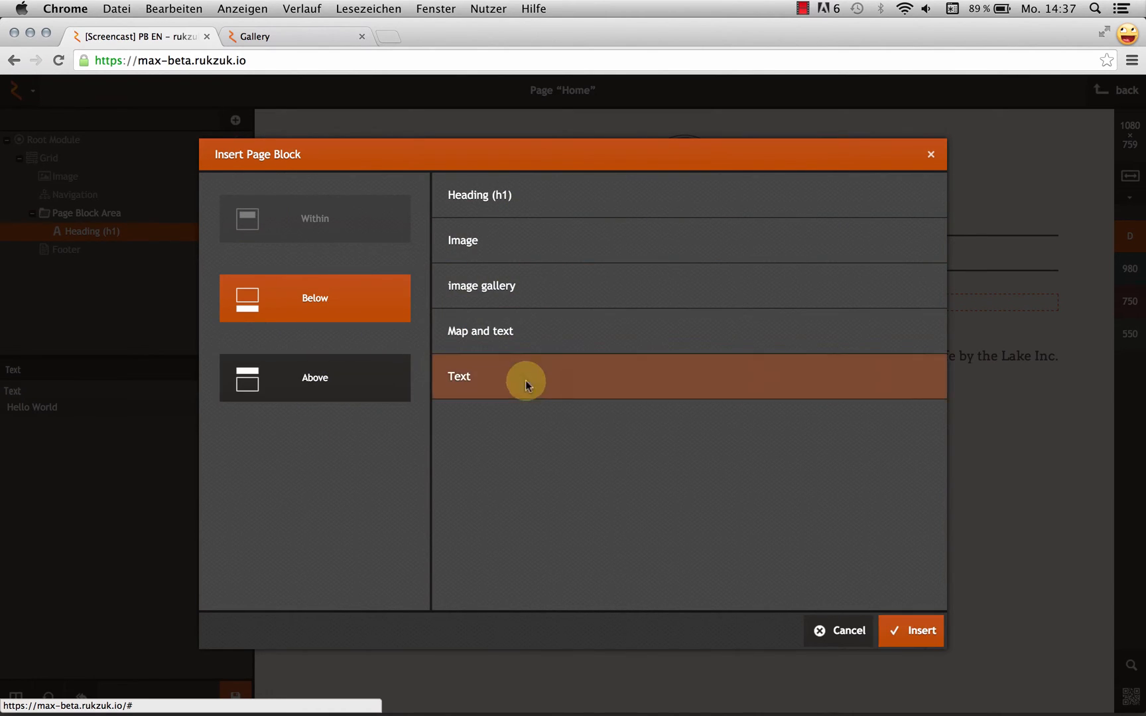
{"action": "left_click", "coordinate": [905, 629]}
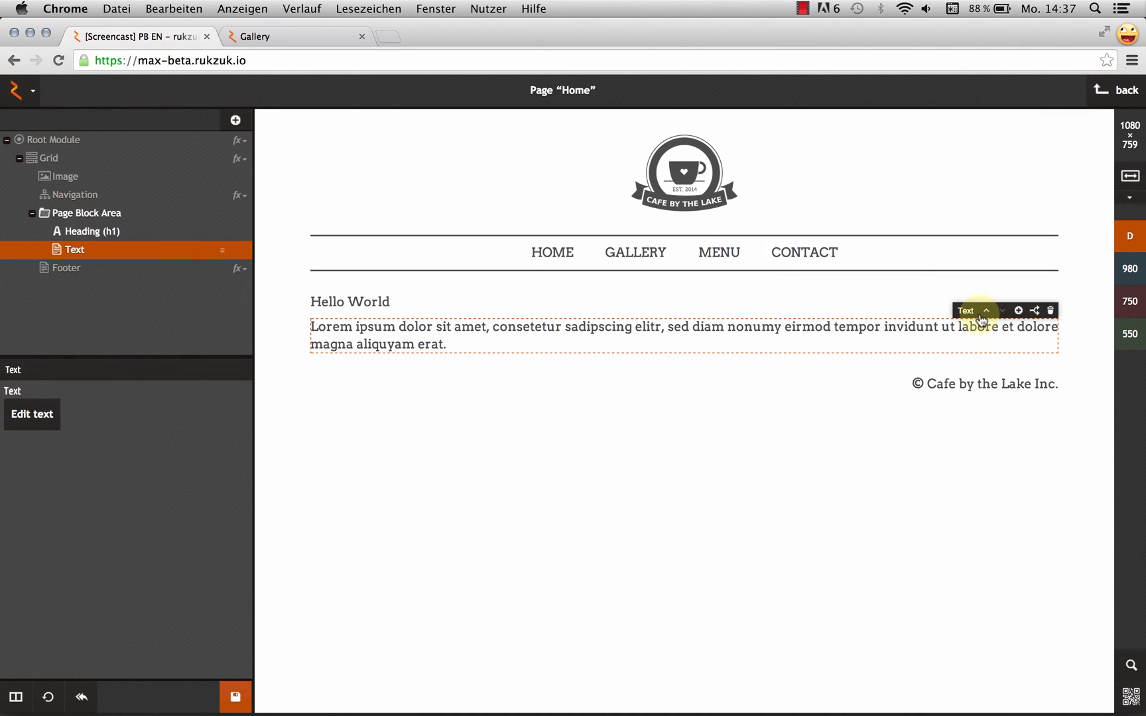
Move the Text block above the heading and back below it.
{"action": "left_click", "coordinate": [984, 311]}
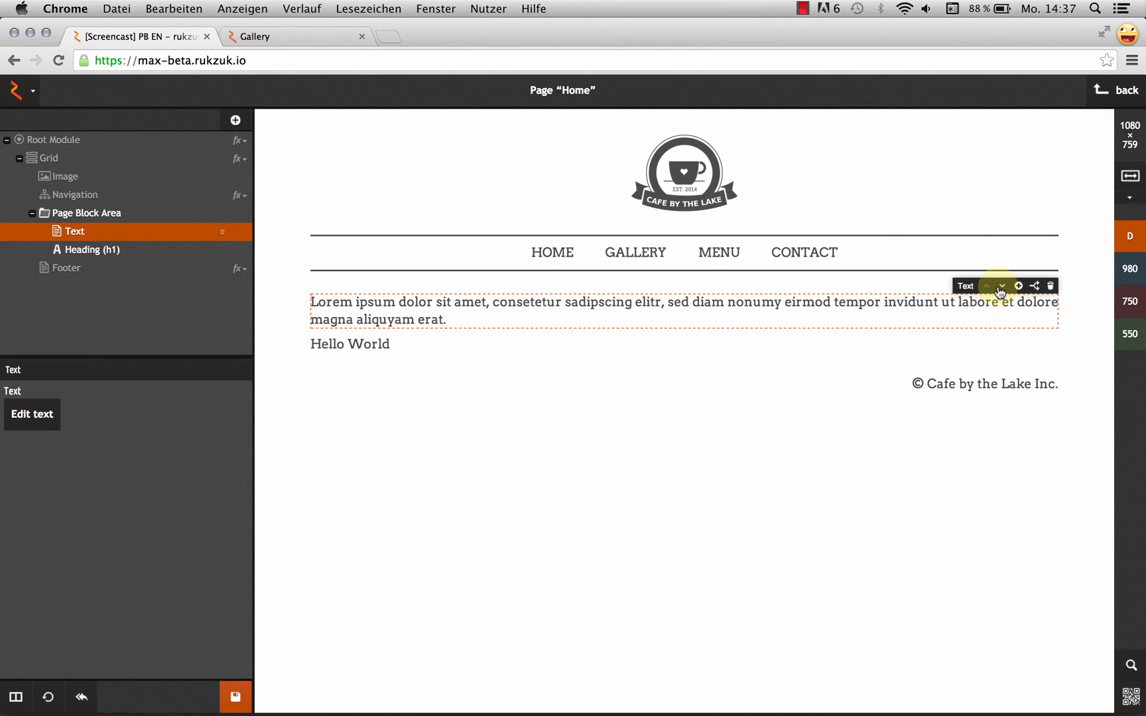
{"action": "left_click", "coordinate": [1000, 285]}
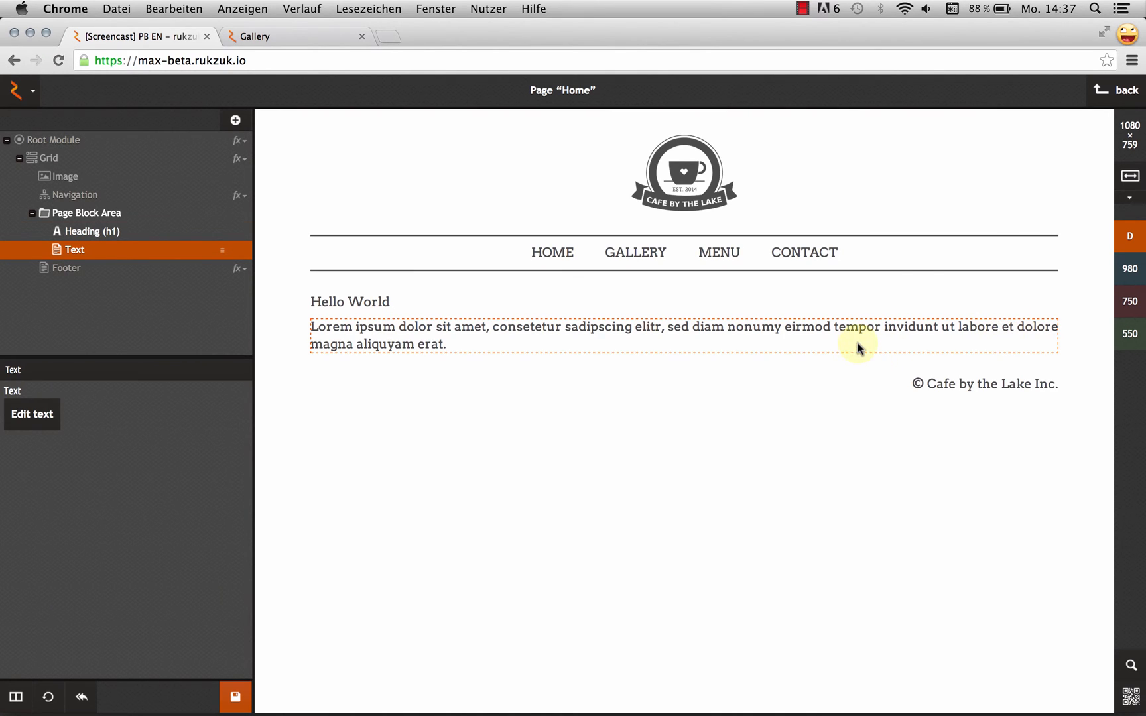
Duplicate the Text block directly below itself, and save and close the Home page.
{"action": "left_click", "coordinate": [859, 331]}
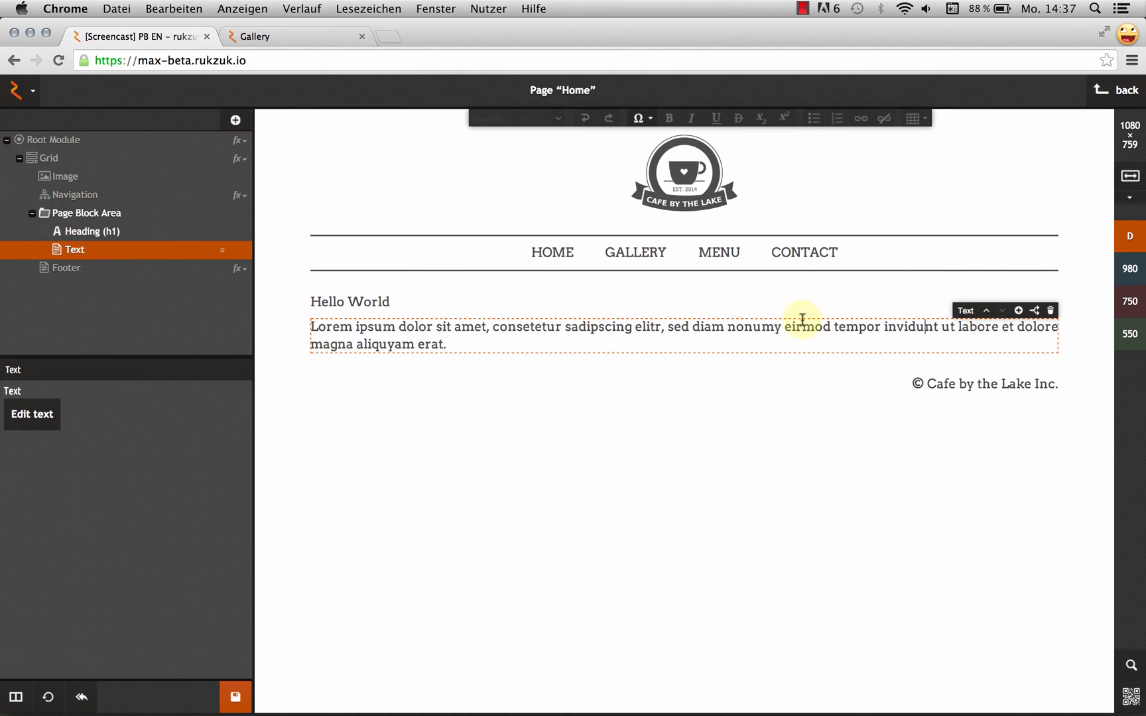
{"action": "left_click", "coordinate": [1017, 311]}
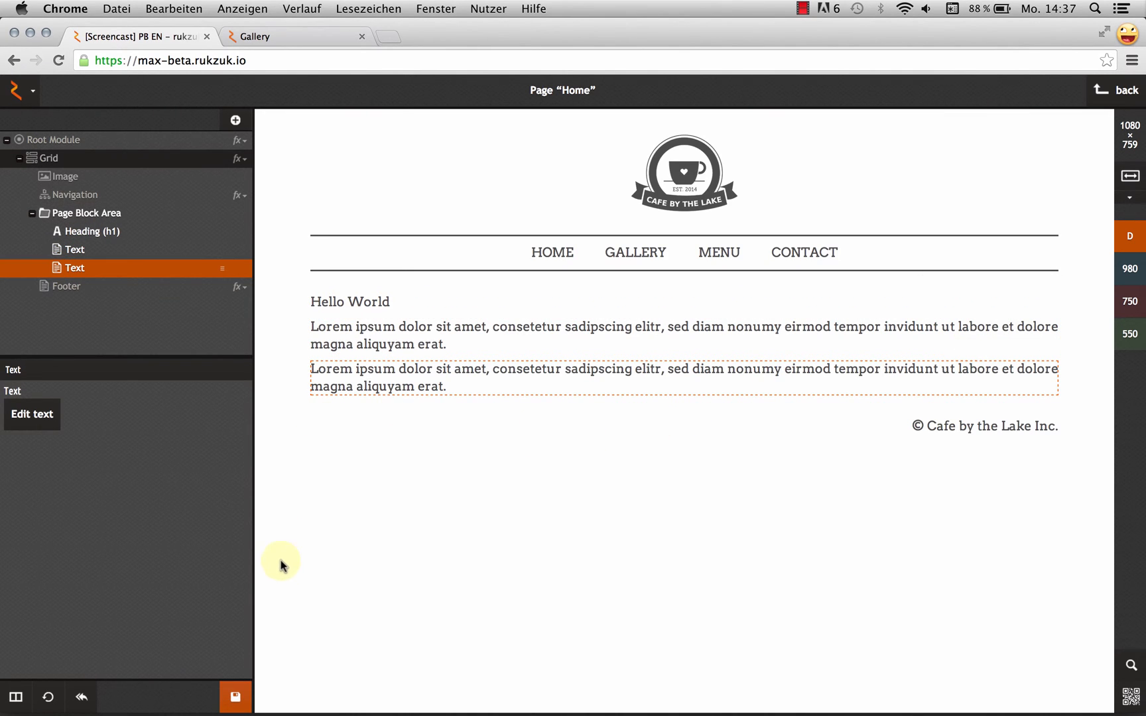
{"action": "left_click", "coordinate": [249, 690]}
{"action": "left_click", "coordinate": [1118, 89]}
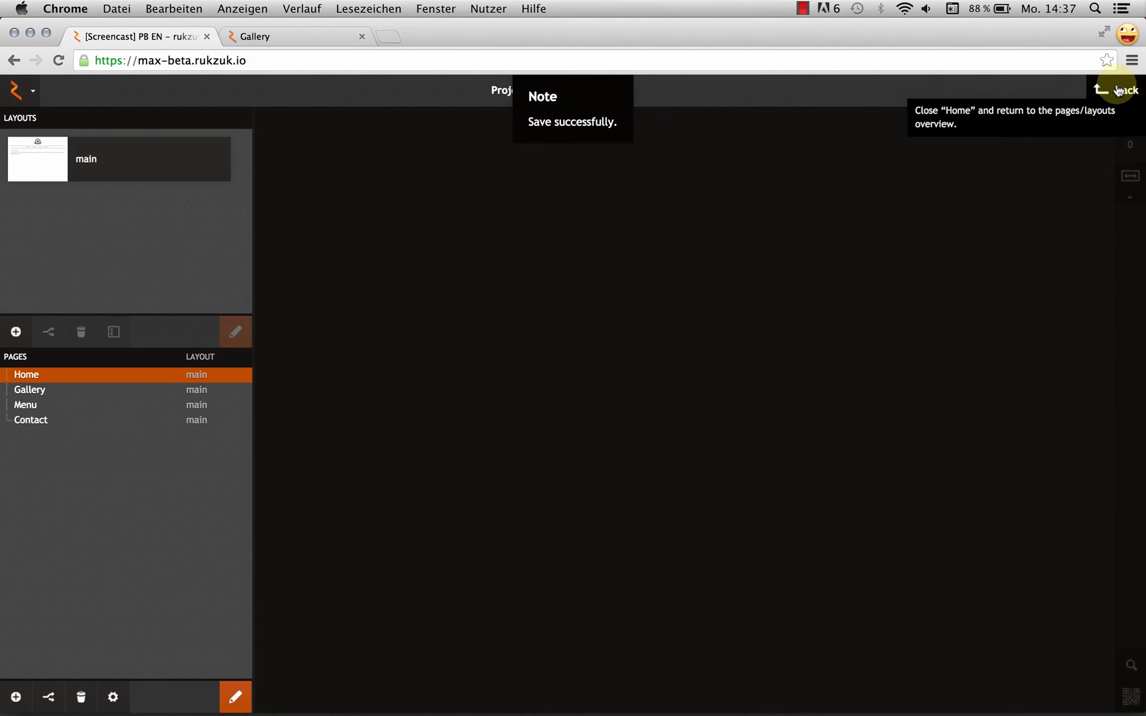
Open the Contact page for editing and insert a Heading (h1) block within its Page Block Area.
{"action": "left_click", "coordinate": [86, 422]}
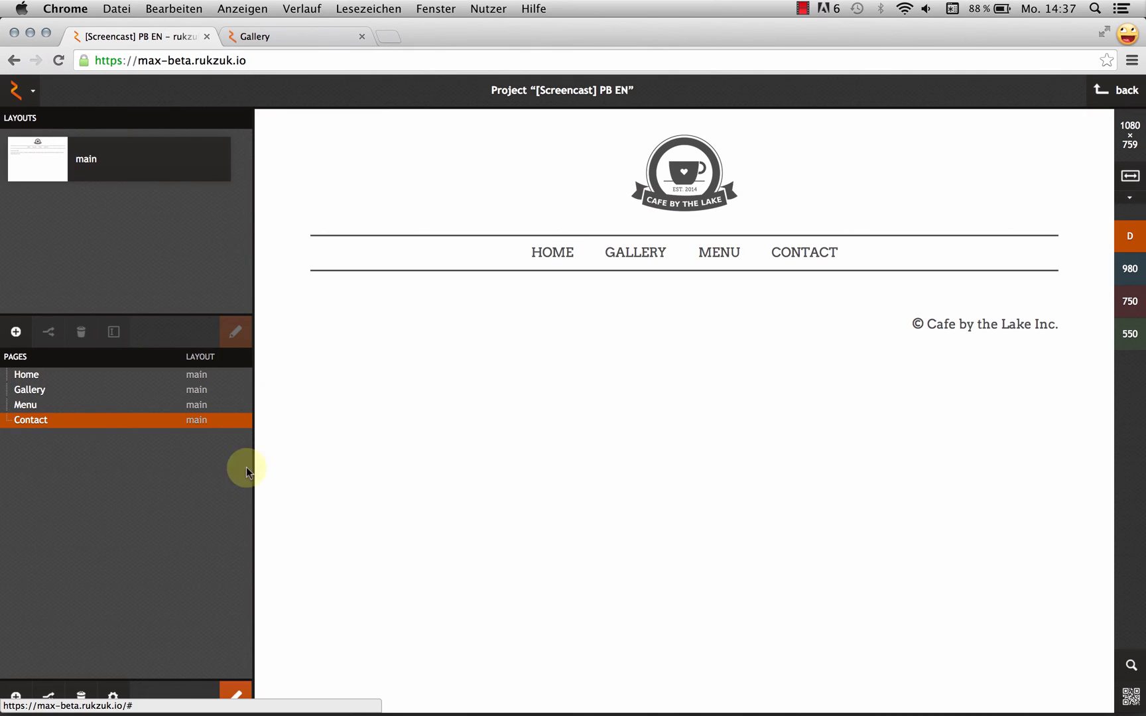
{"action": "double_click", "coordinate": [125, 420]}
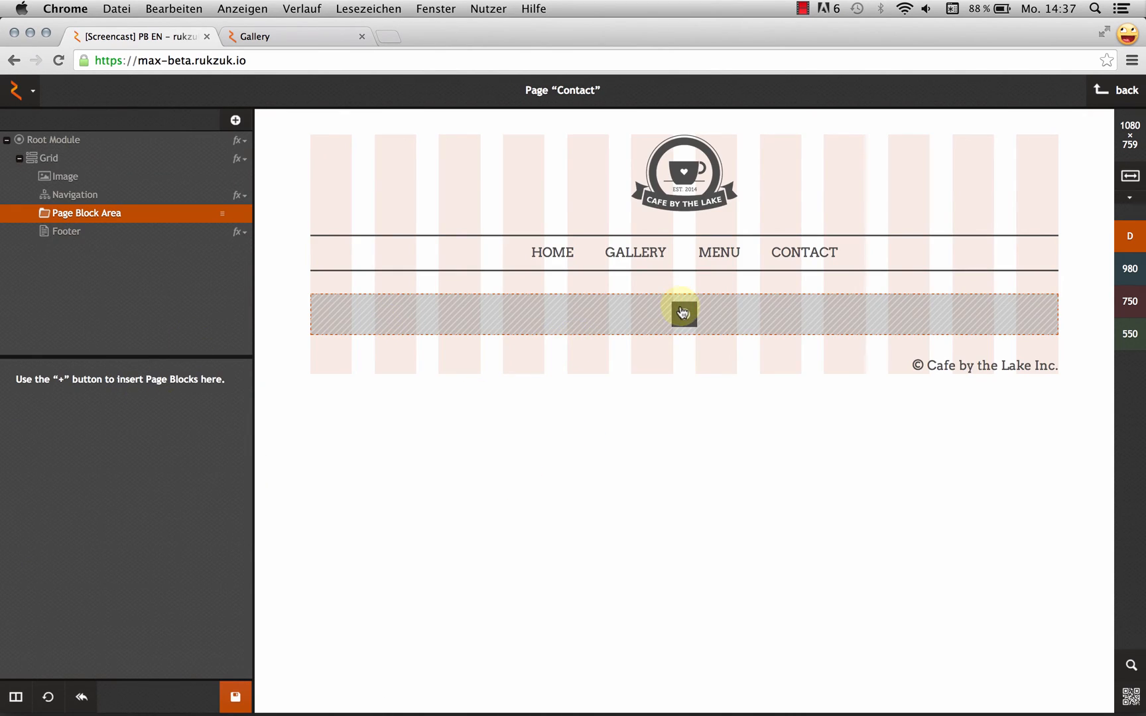
{"action": "left_click", "coordinate": [683, 312]}
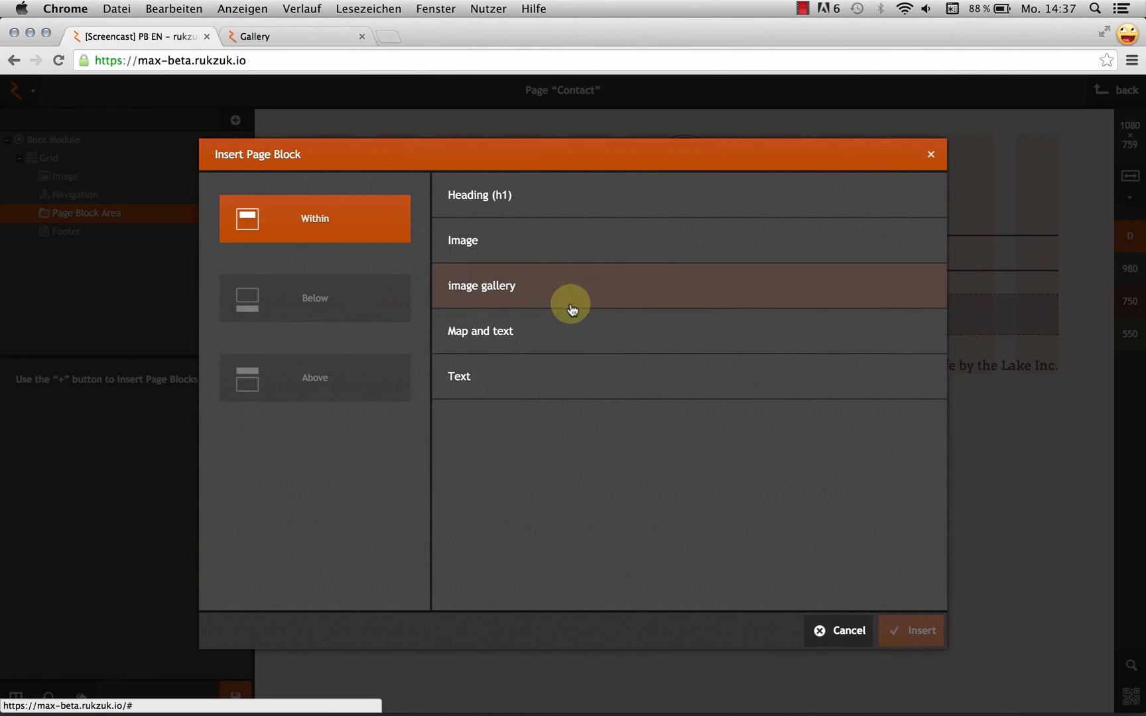
{"action": "left_click", "coordinate": [929, 156]}
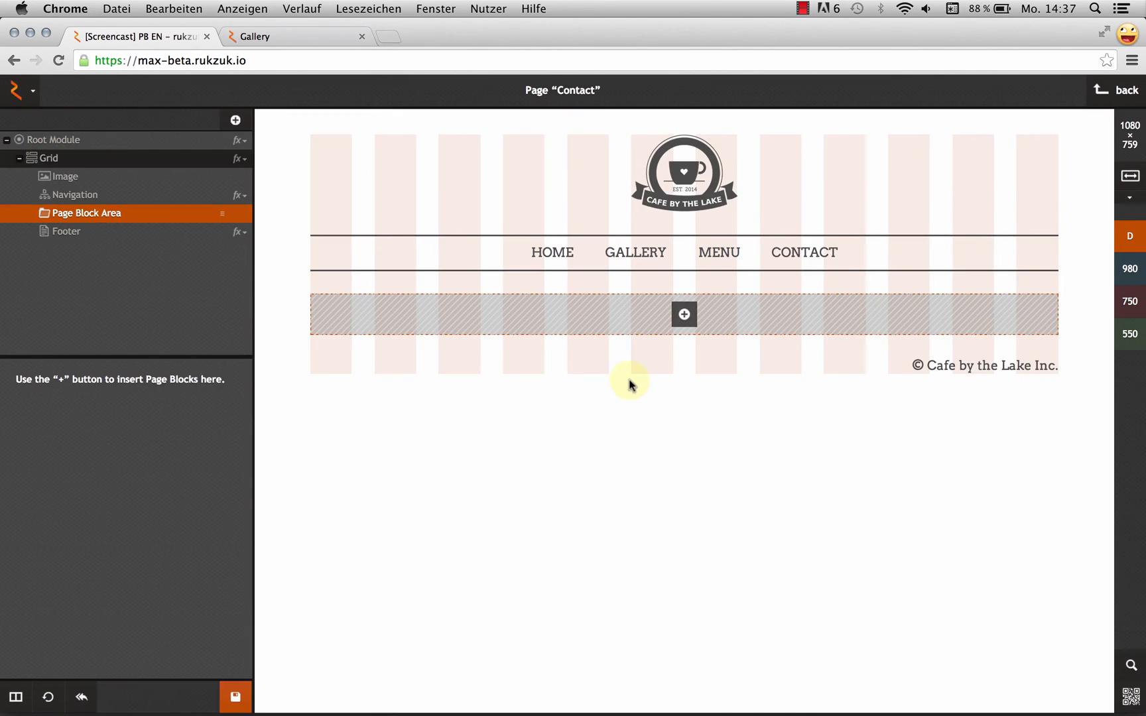
{"action": "left_click", "coordinate": [683, 313]}
{"action": "left_click", "coordinate": [568, 197]}
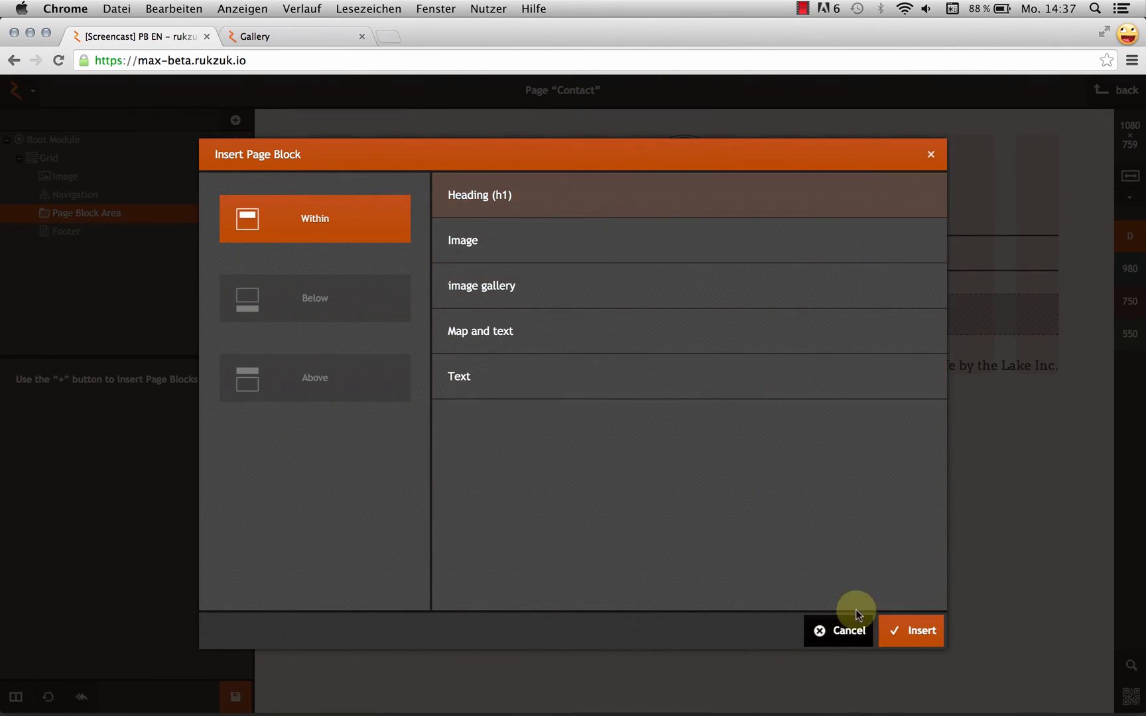
{"action": "left_click", "coordinate": [898, 631]}
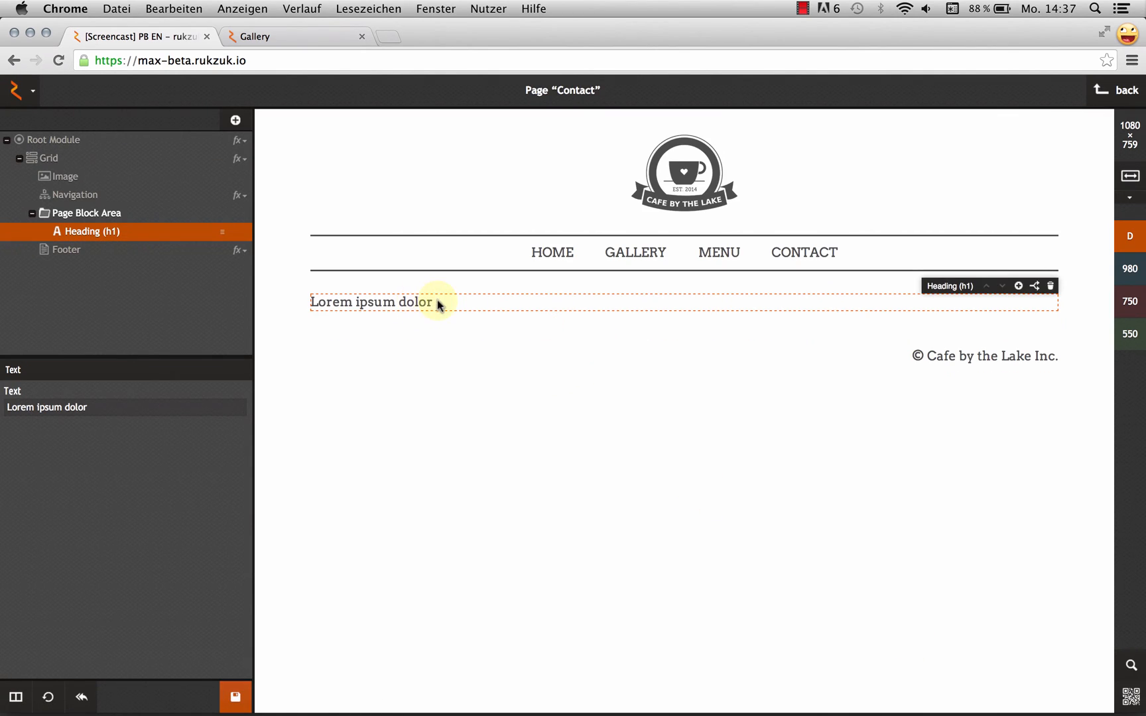
Change the Contact page's heading text to "Come say Hello".
{"action": "left_click_drag", "start_coordinate": [437, 302], "coordinate": [292, 299]}
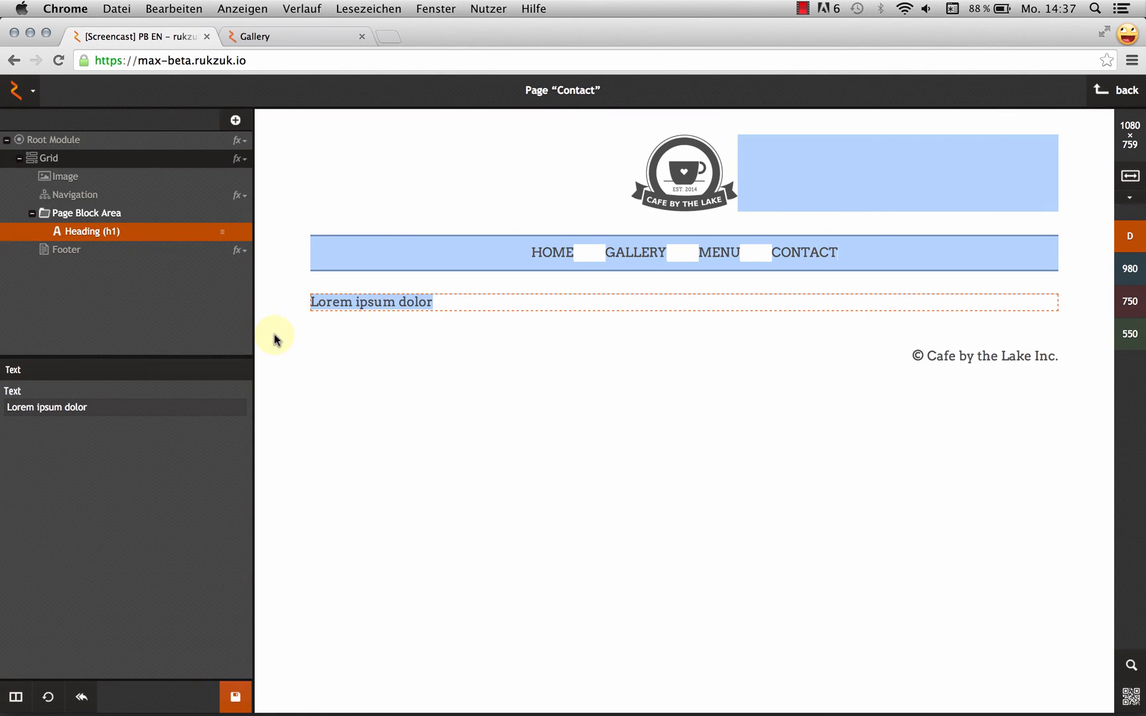
{"action": "left_click", "coordinate": [375, 302]}
{"action": "left_click_drag", "start_coordinate": [429, 302], "coordinate": [274, 297]}
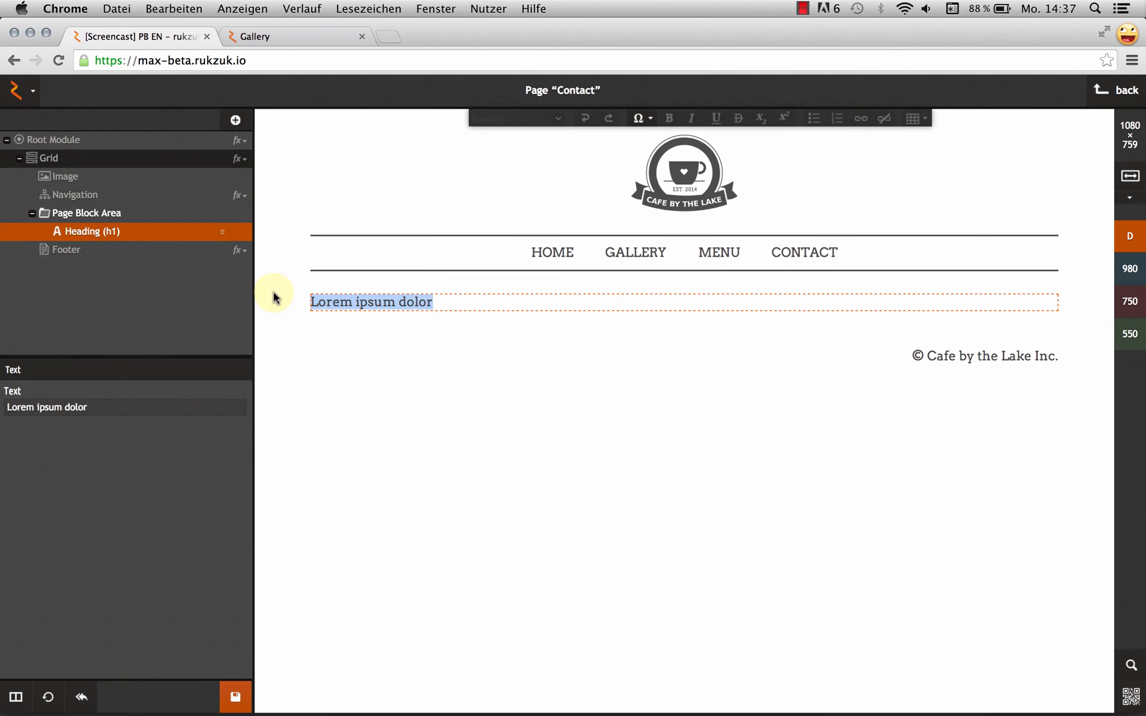
{"action": "type", "text": "Come say Hello"}
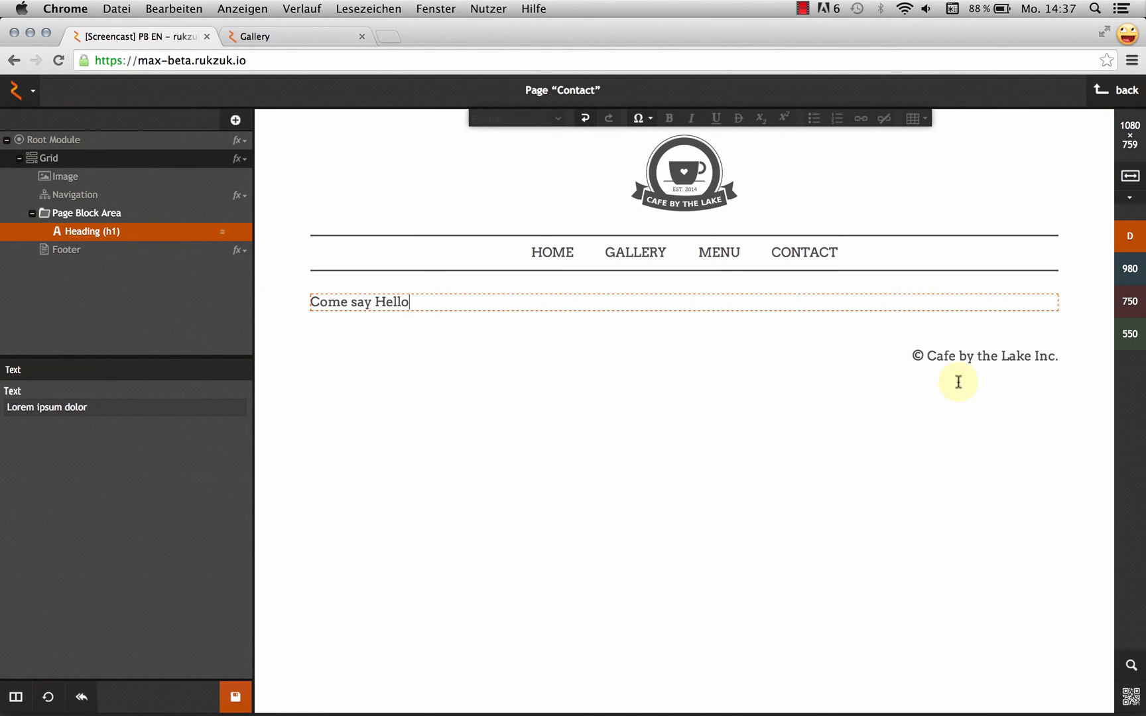
Insert a Map and text block below the "Come say Hello" heading.
{"action": "mouse_move", "coordinate": [1001, 305]}
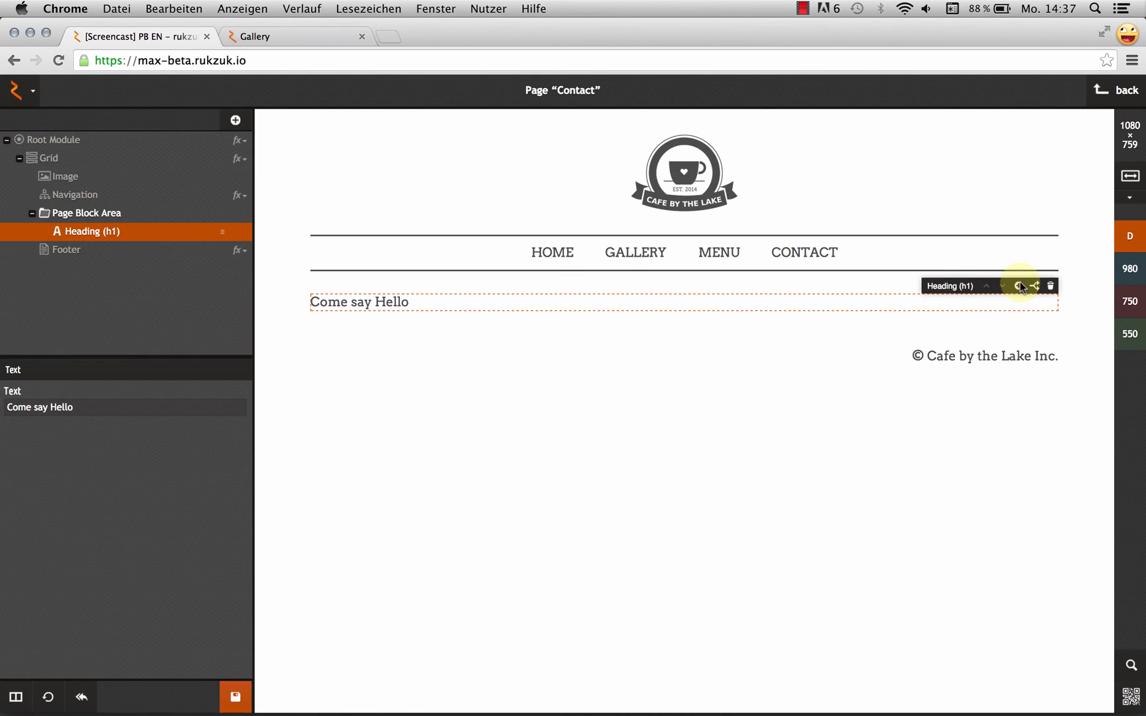
{"action": "left_click", "coordinate": [1019, 286]}
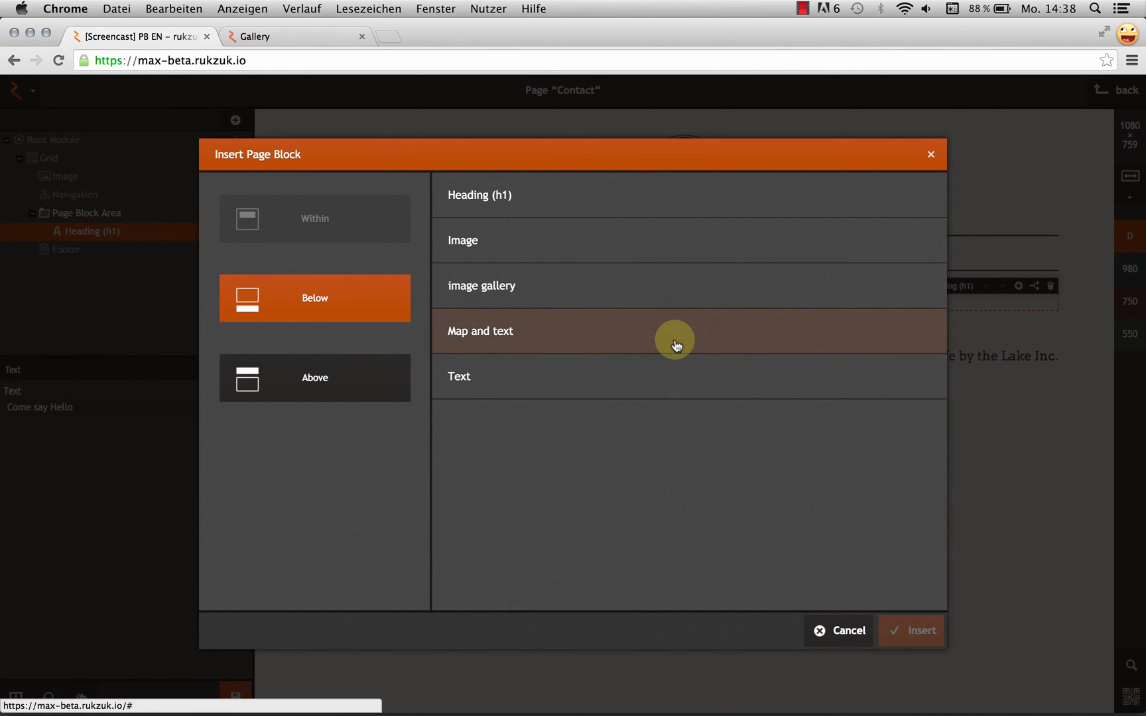
{"action": "left_click", "coordinate": [626, 333]}
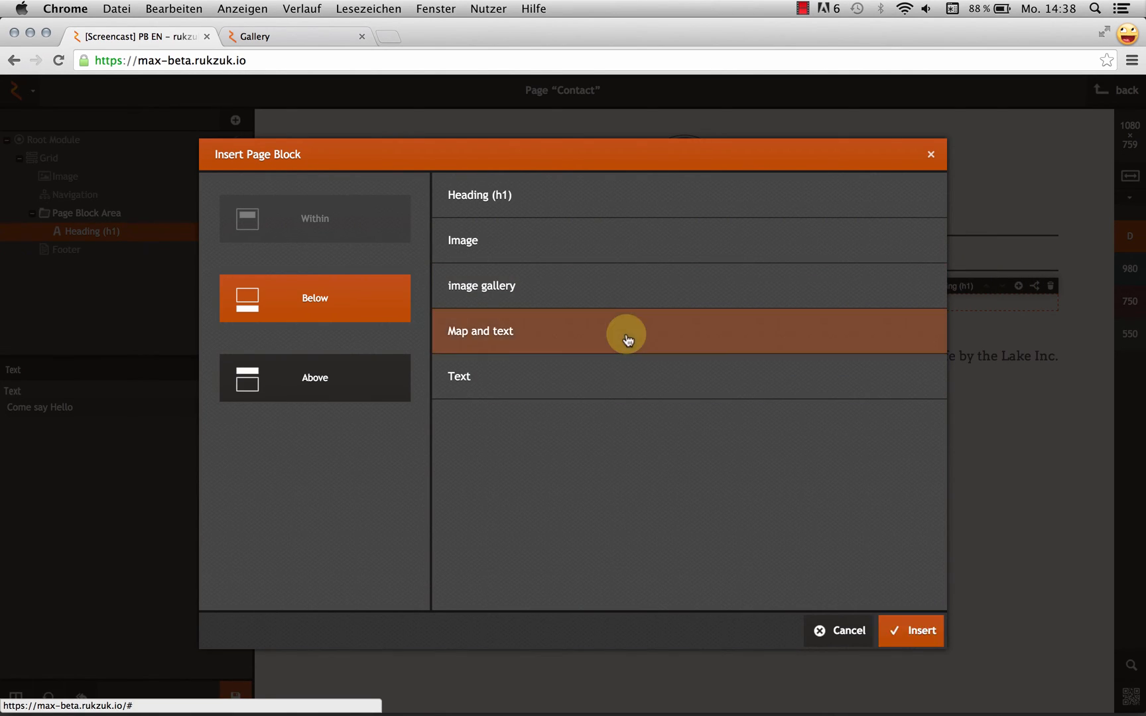
{"action": "left_click", "coordinate": [902, 626]}
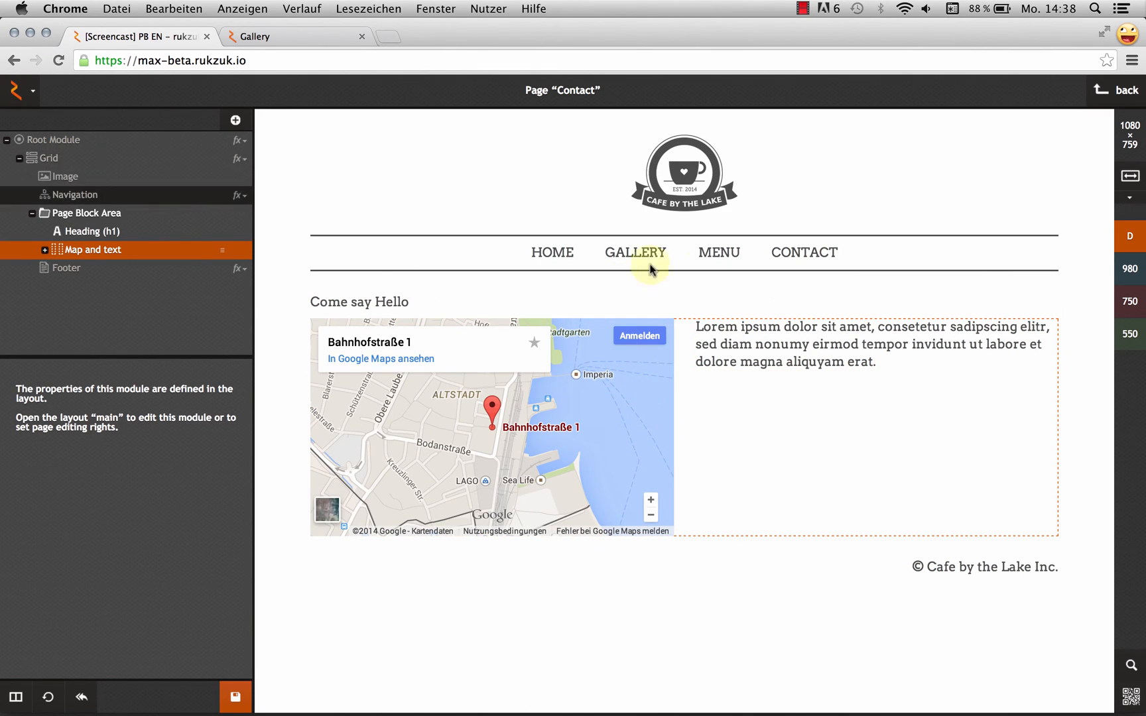
Expand the Map and text block and replace the placeholder text beside the map with "BLAH BLAH".
{"action": "left_click", "coordinate": [45, 250]}
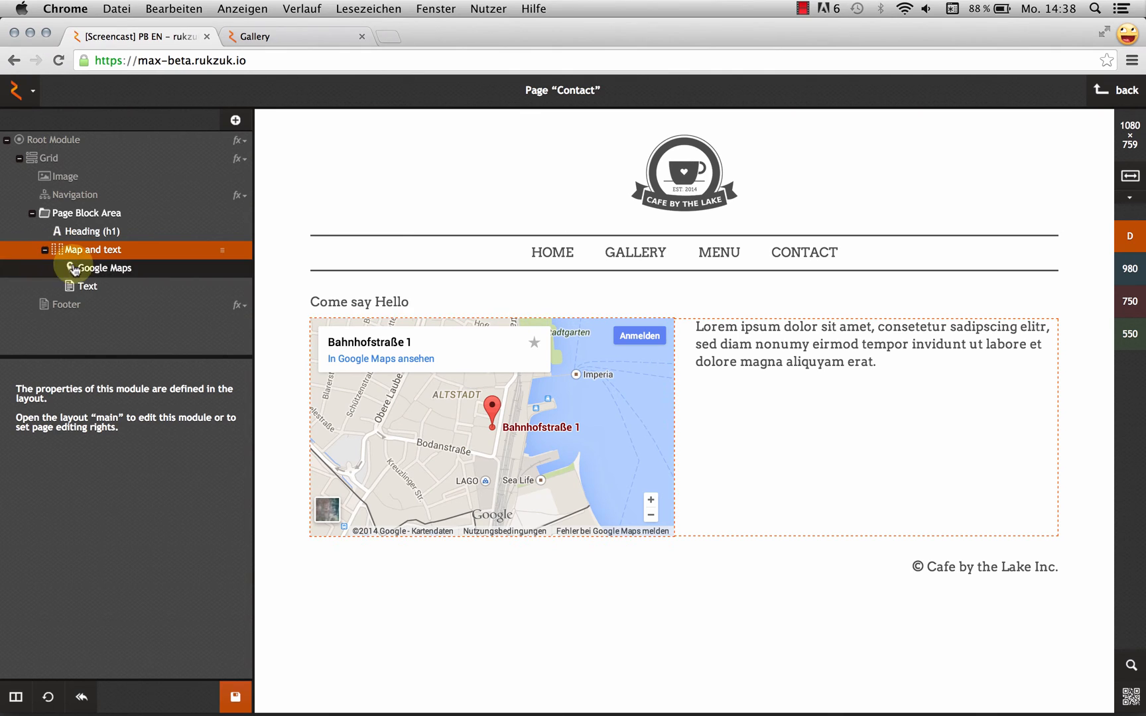
{"action": "left_click", "coordinate": [86, 270]}
{"action": "left_click", "coordinate": [88, 283]}
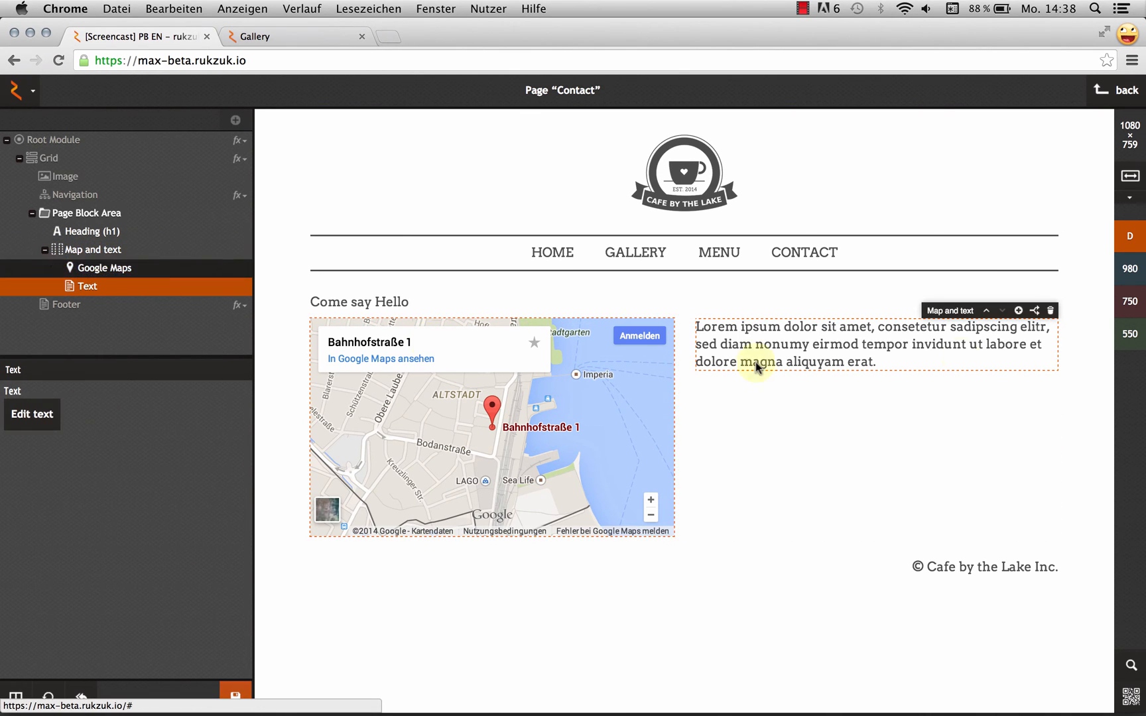
{"action": "left_click", "coordinate": [712, 344]}
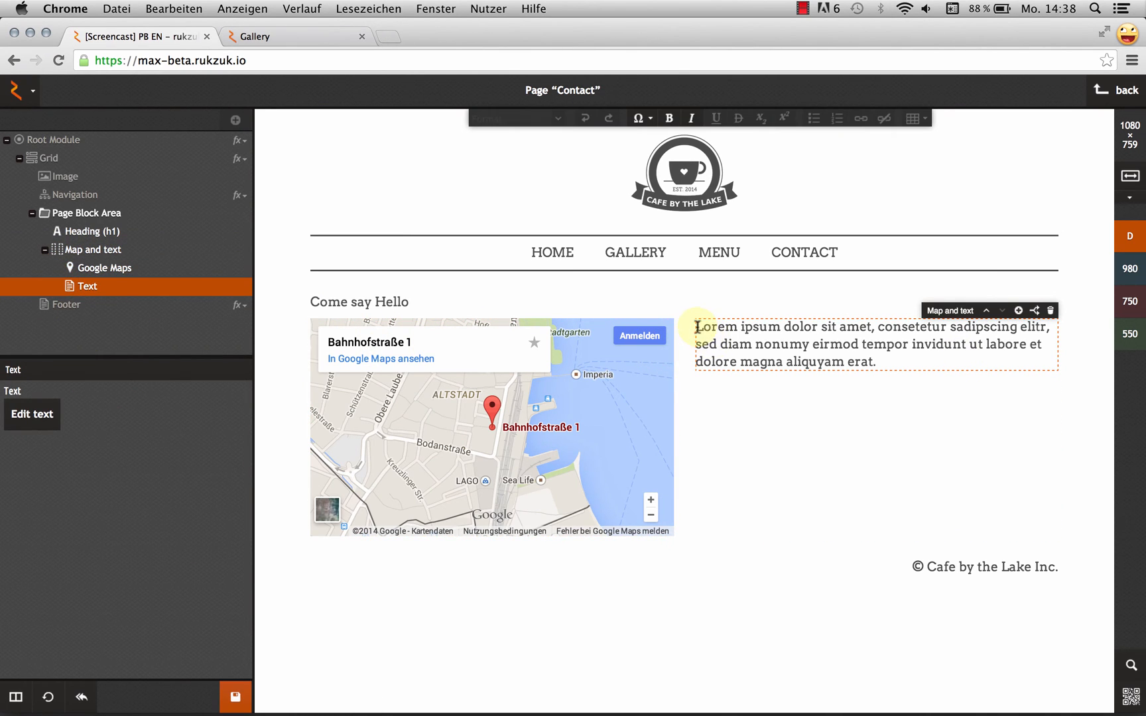
{"action": "left_click_drag", "start_coordinate": [696, 327], "coordinate": [907, 355]}
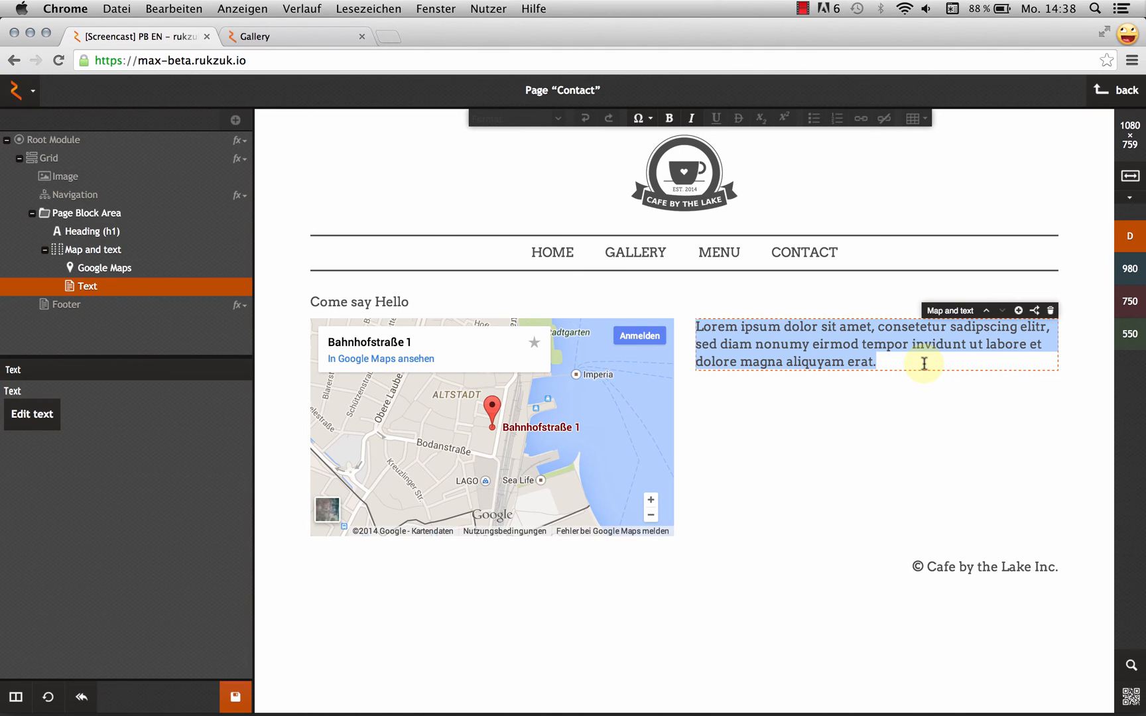
{"action": "type", "text": "BLAH BLAH"}
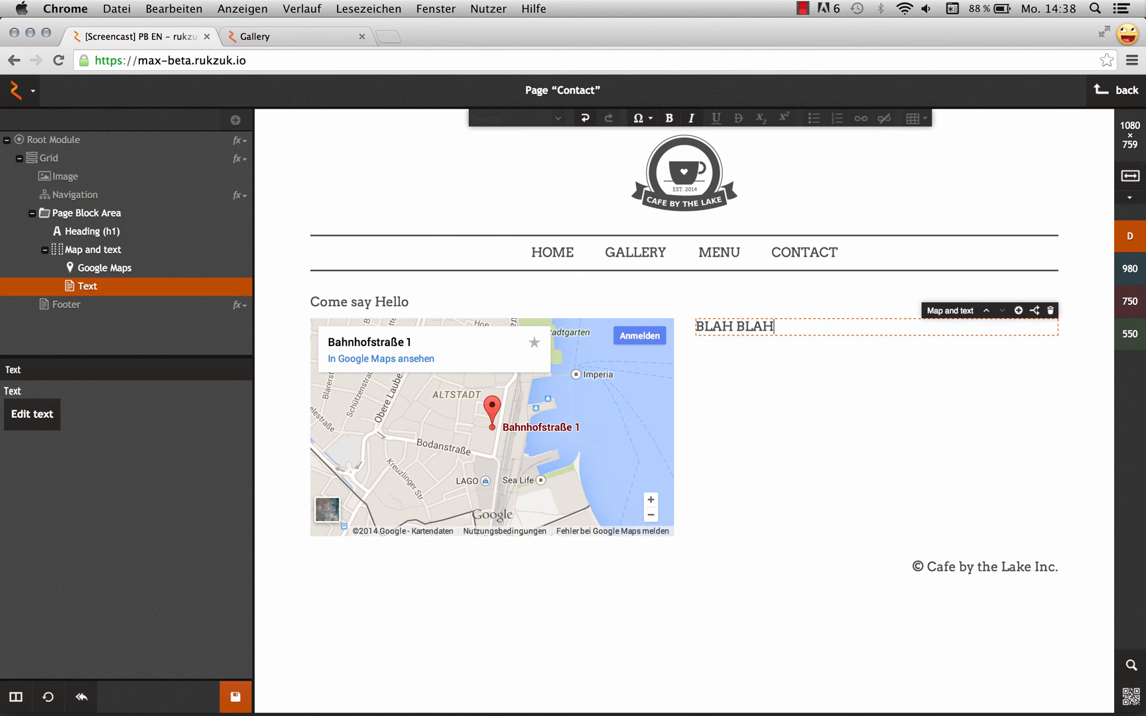
Show the Google Maps module's address setting, and save and close the Contact page.
{"action": "left_click", "coordinate": [554, 456]}
{"action": "left_click", "coordinate": [52, 406]}
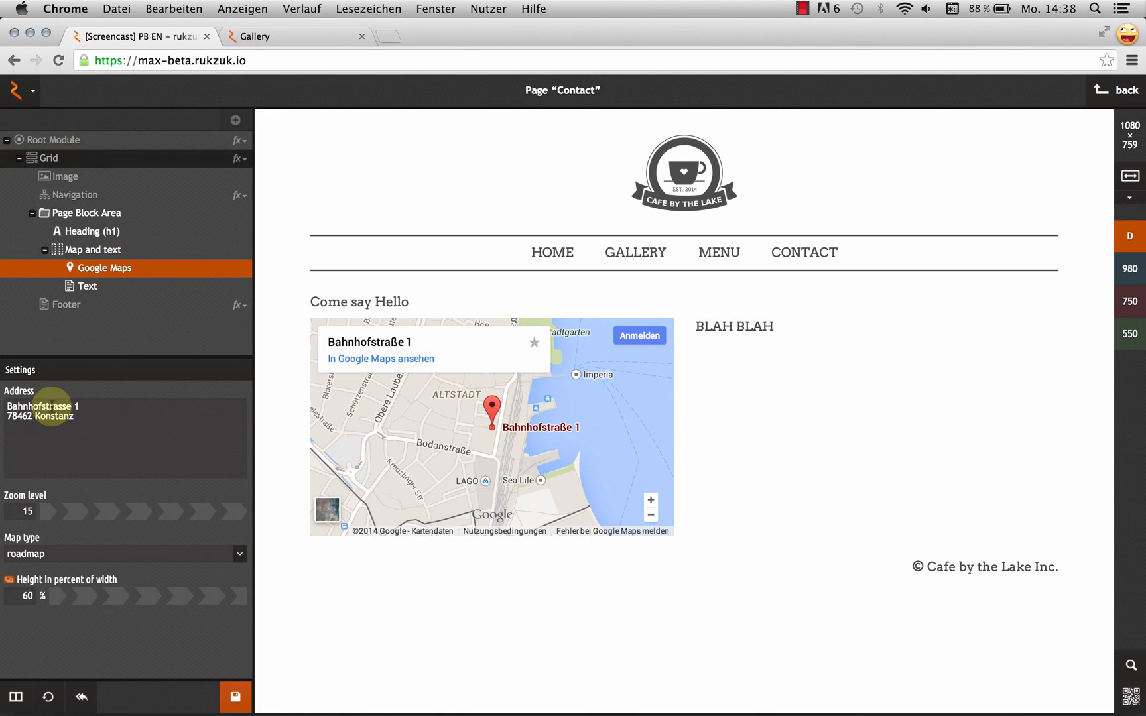
{"action": "left_click_drag", "start_coordinate": [4, 402], "coordinate": [85, 429]}
{"action": "left_click", "coordinate": [85, 429]}
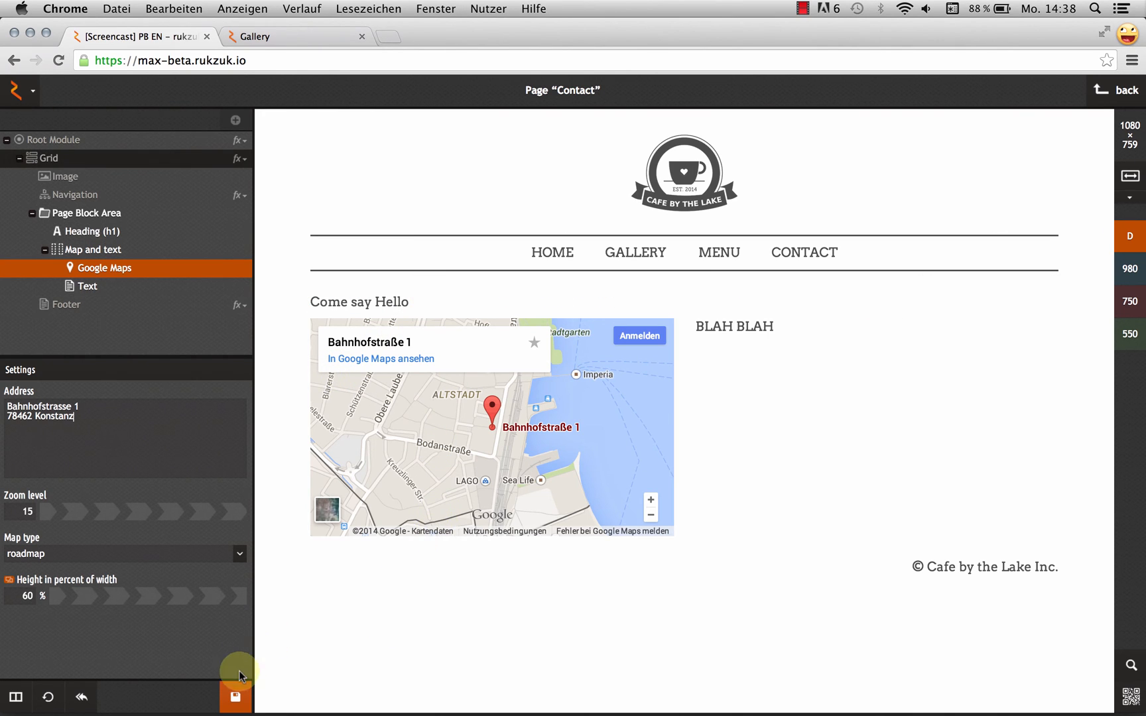
{"action": "left_click", "coordinate": [235, 694]}
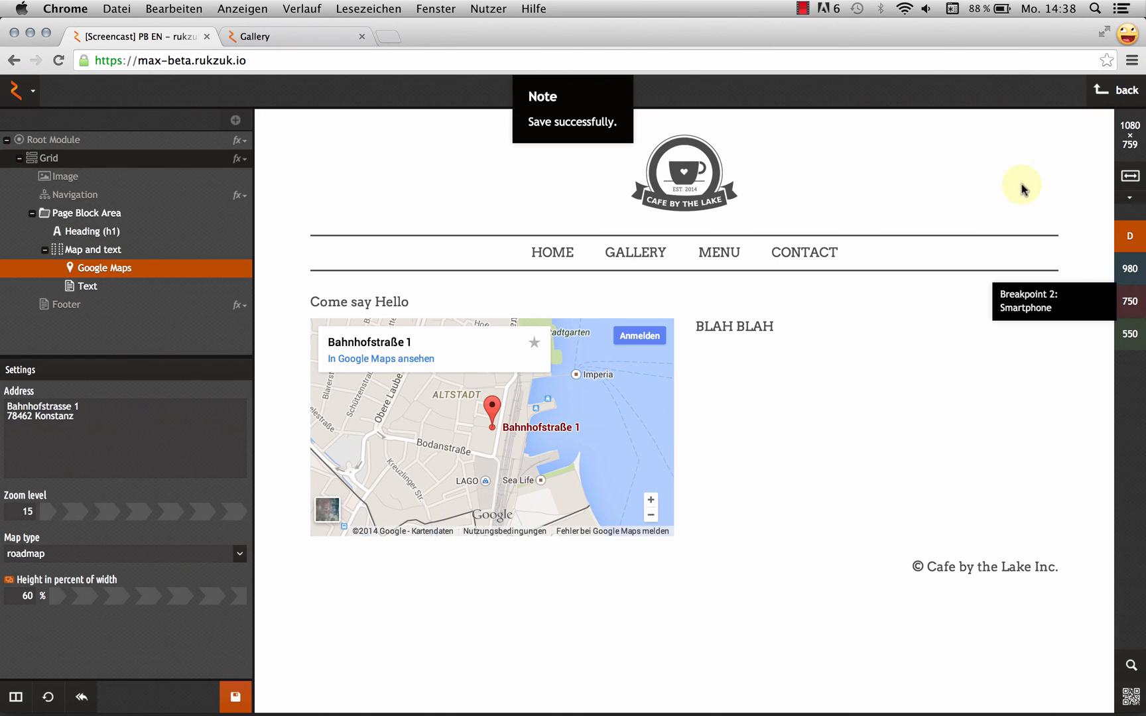
{"action": "left_click", "coordinate": [1112, 106]}
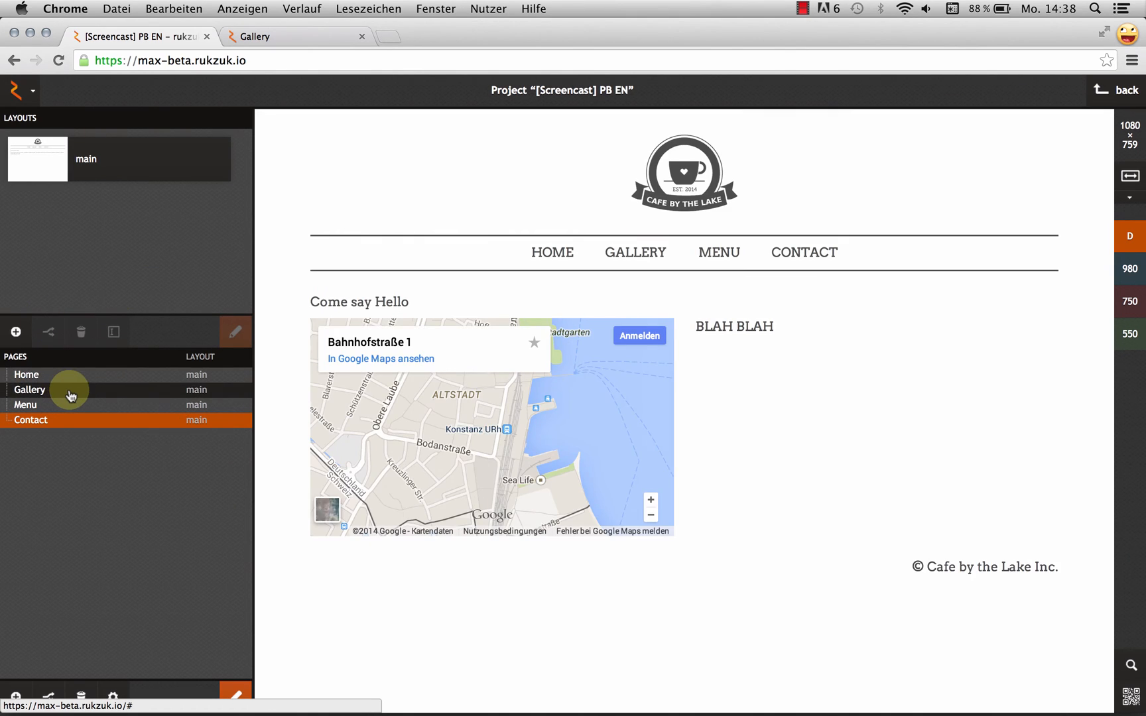
Open the Gallery page for editing and insert a Heading (h1) block within its Page Block Area.
{"action": "left_click", "coordinate": [74, 392]}
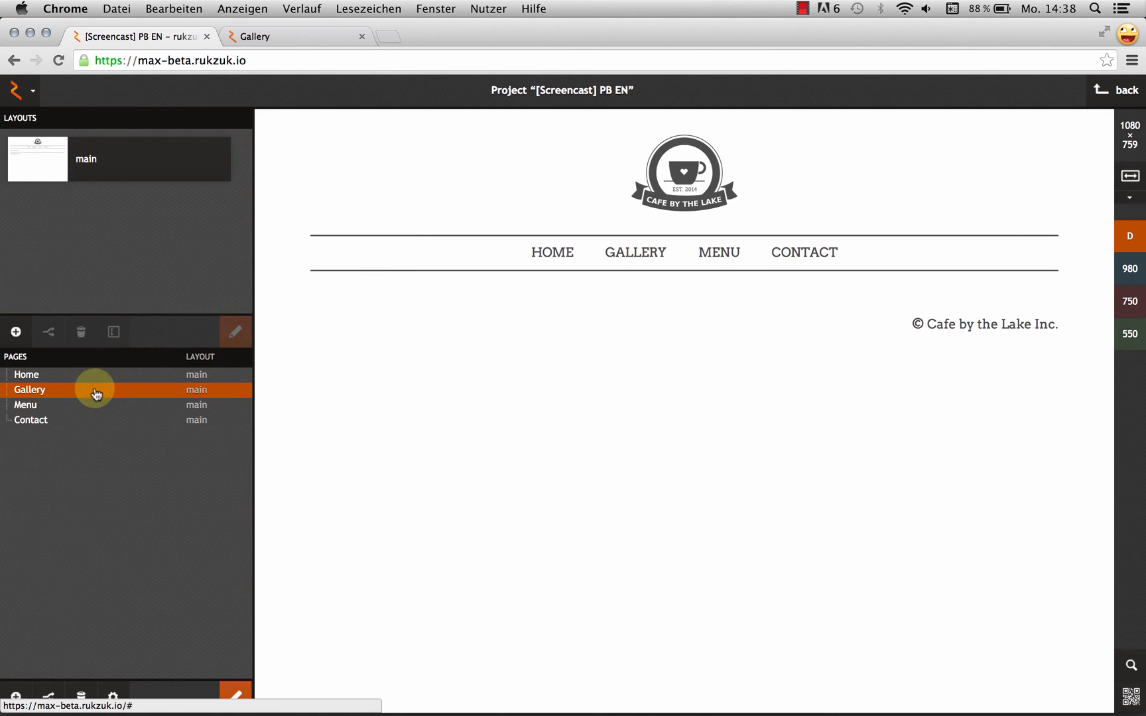
{"action": "double_click", "coordinate": [92, 394]}
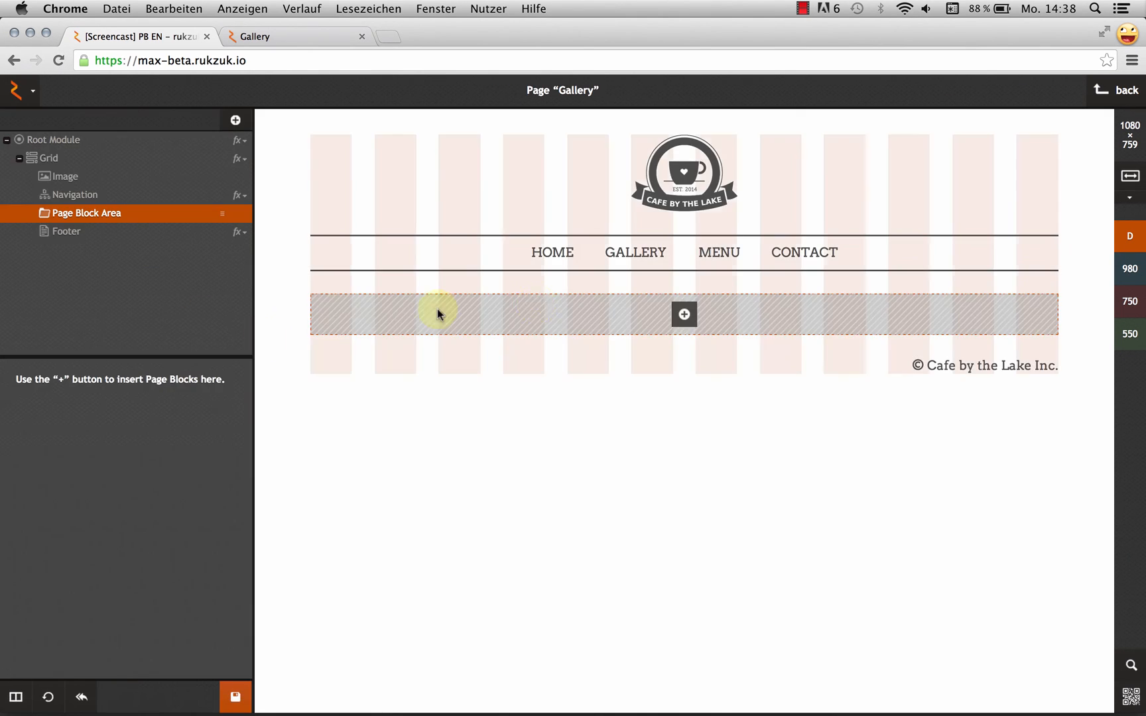
{"action": "left_click", "coordinate": [685, 316]}
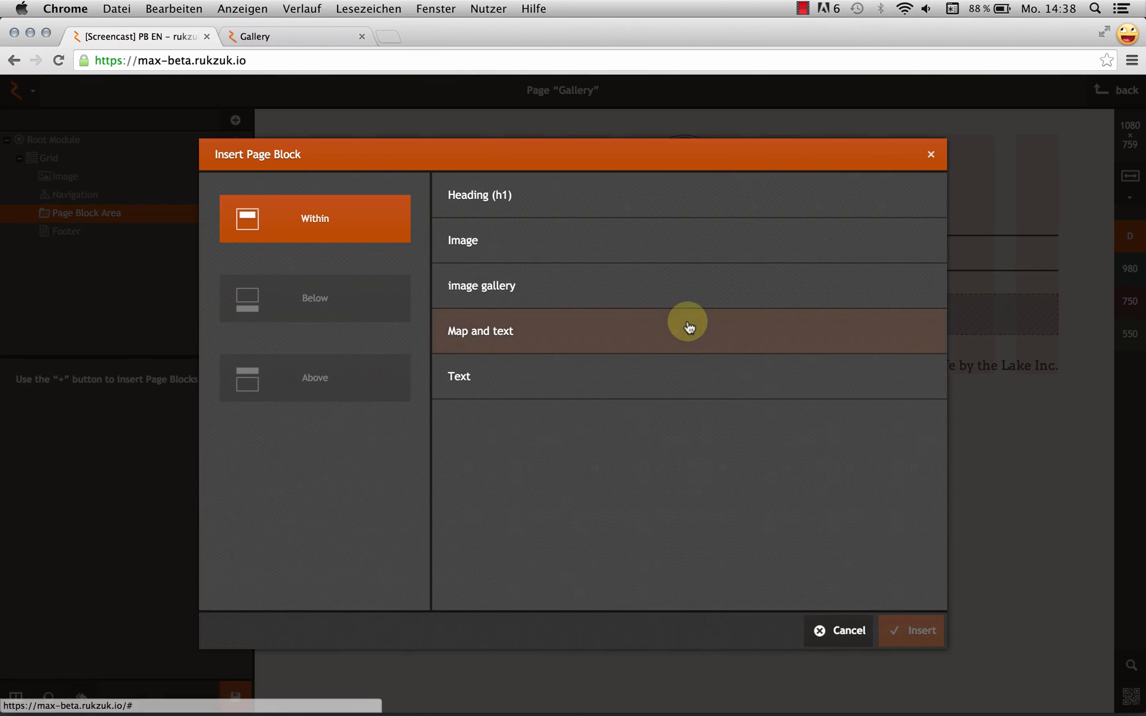
{"action": "left_click", "coordinate": [557, 194]}
{"action": "left_click", "coordinate": [886, 616]}
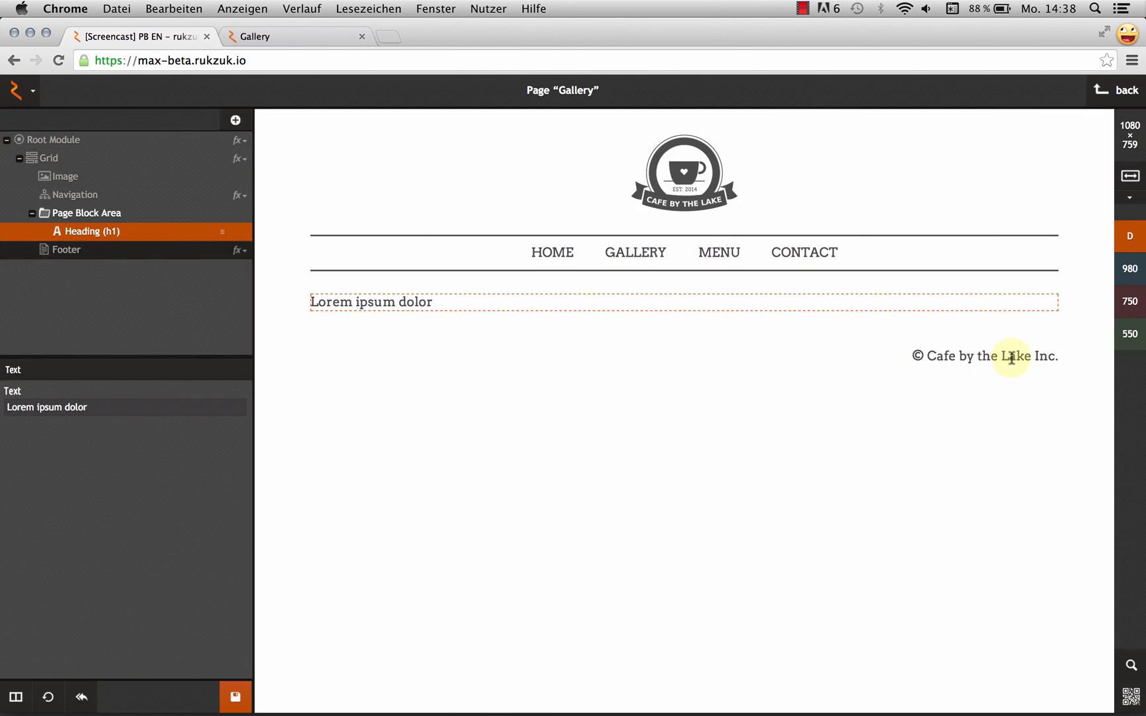
Insert a Text block below the Gallery page's heading.
{"action": "left_click", "coordinate": [1018, 285]}
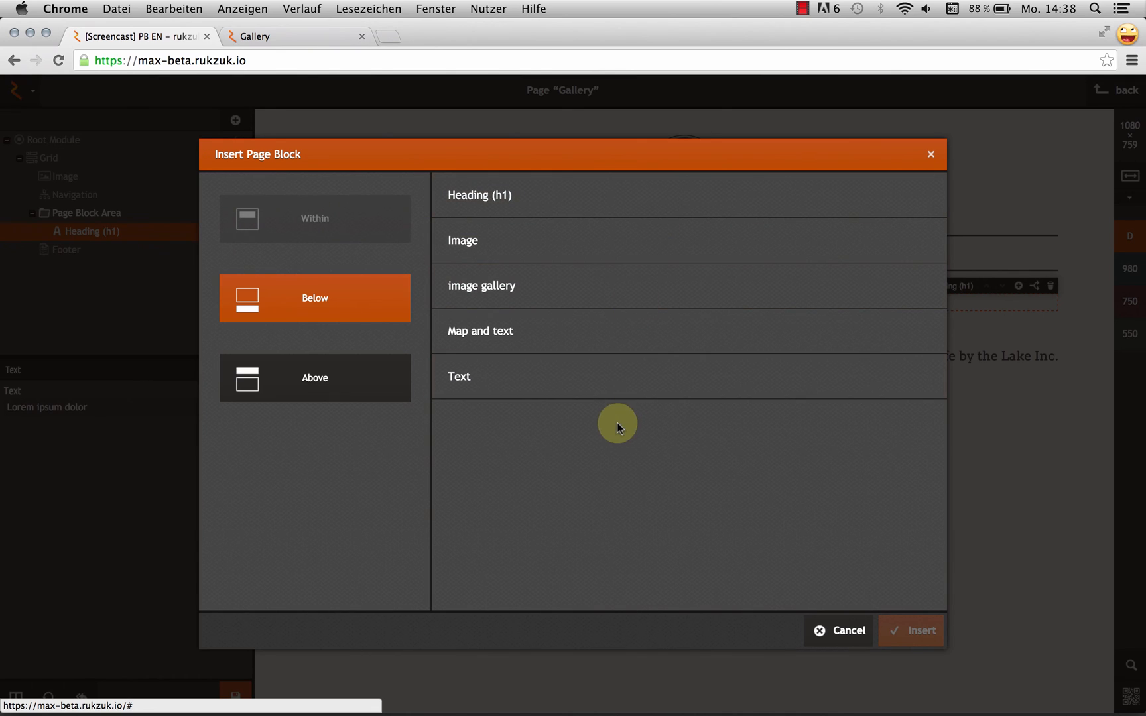
{"action": "left_click", "coordinate": [620, 391]}
{"action": "left_click", "coordinate": [905, 624]}
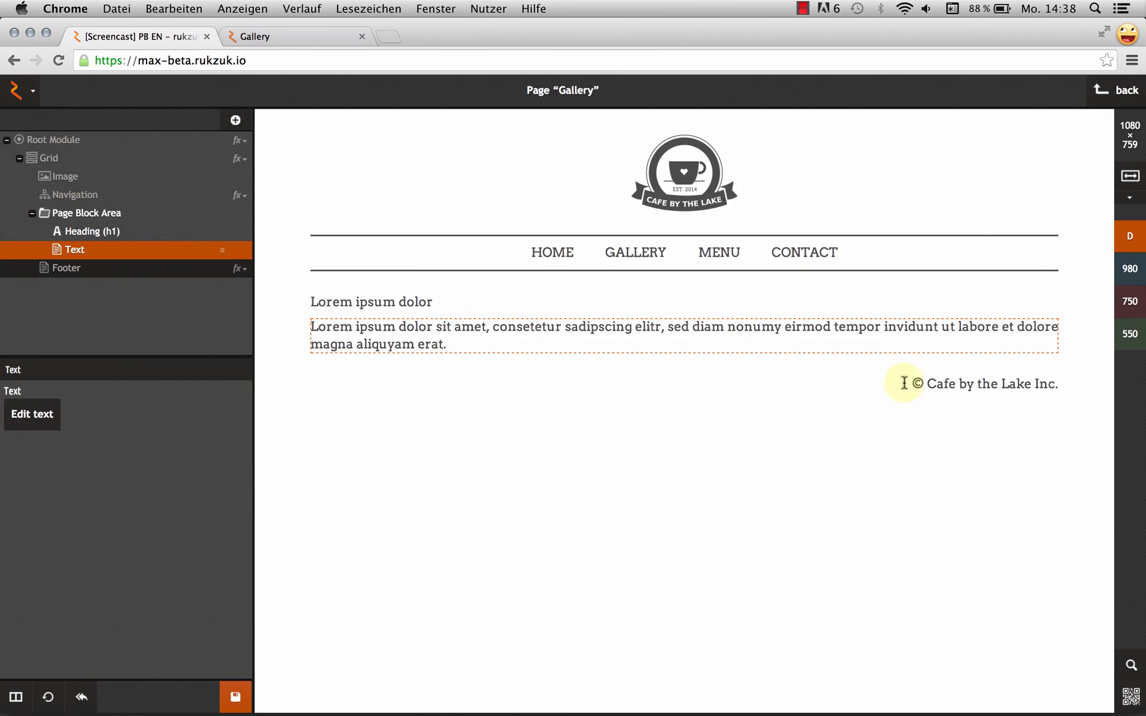
Insert an image gallery block below the Gallery page's Text block.
{"action": "left_click", "coordinate": [1019, 311]}
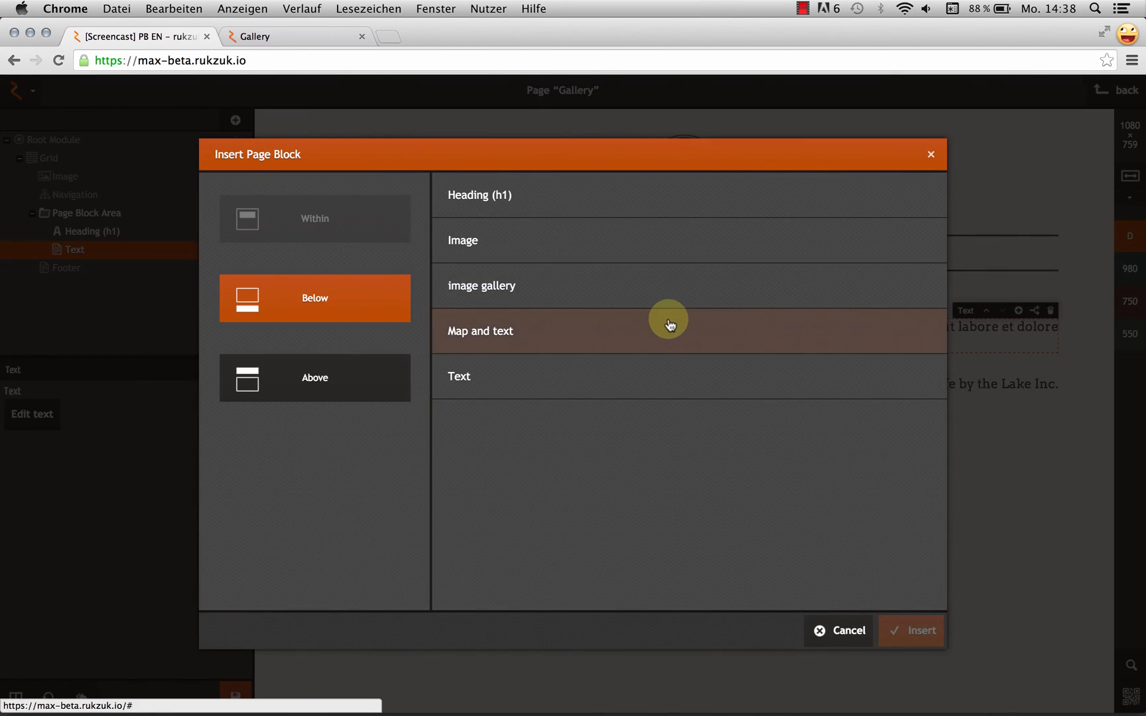
{"action": "left_click", "coordinate": [615, 293]}
{"action": "left_click", "coordinate": [907, 630]}
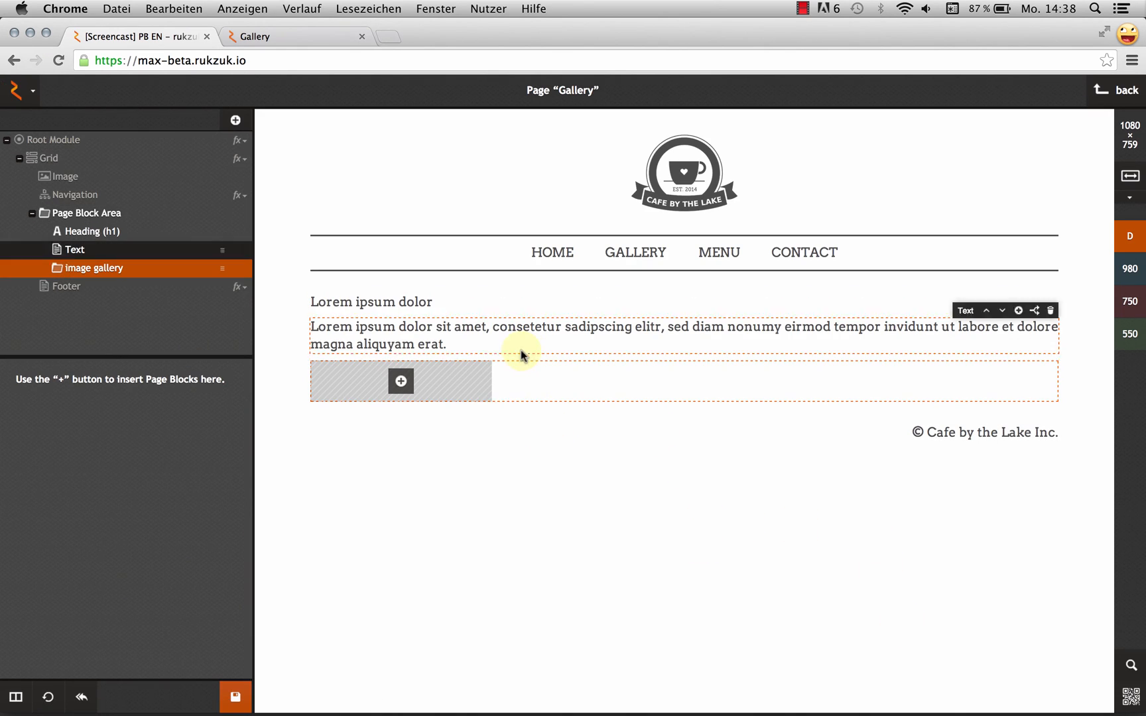
Insert an Image block within the image gallery block and duplicate that Image block once.
{"action": "left_click", "coordinate": [86, 213]}
{"action": "left_click", "coordinate": [75, 250]}
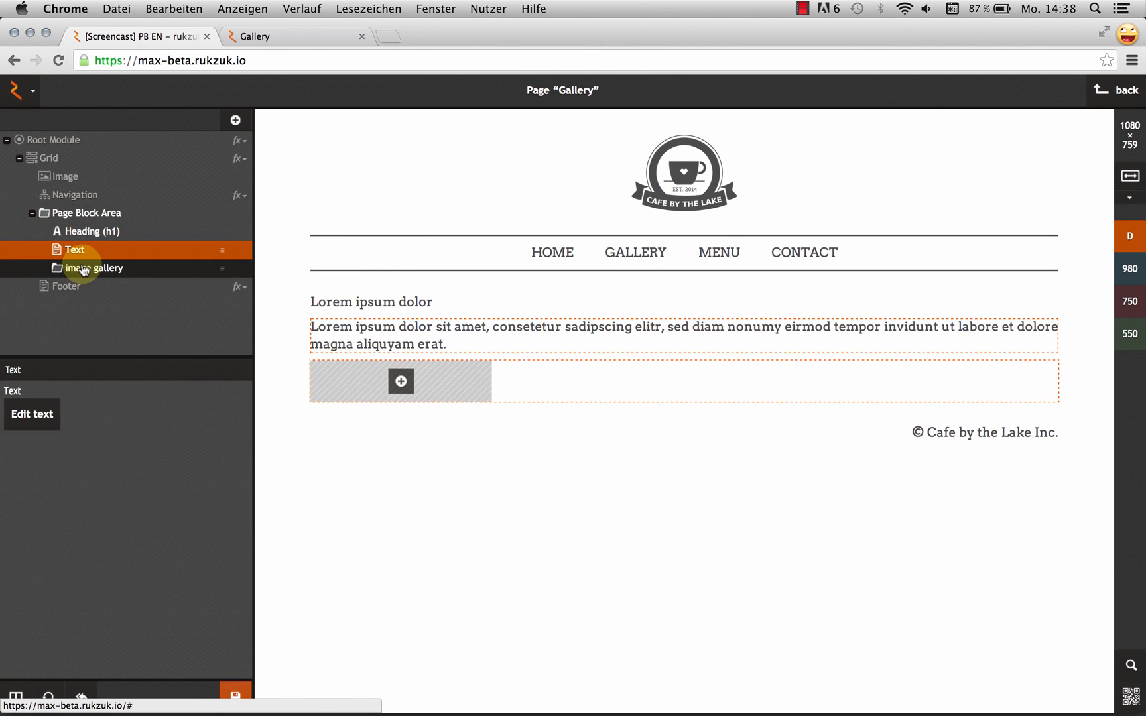
{"action": "left_click", "coordinate": [86, 271]}
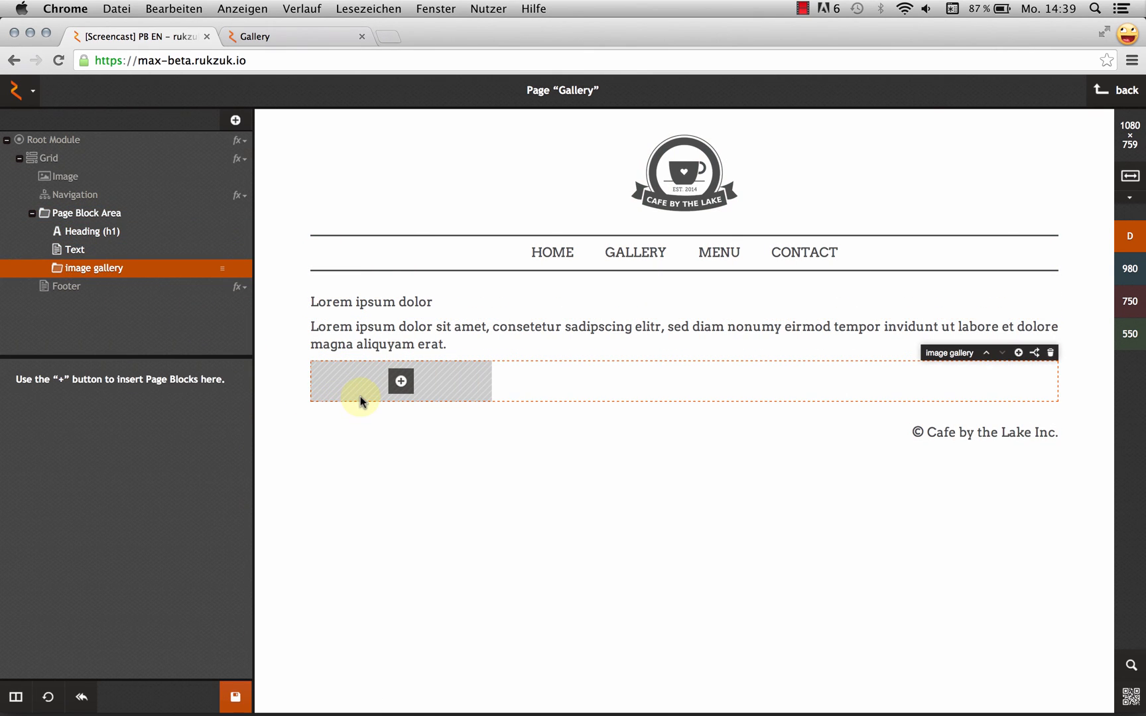
{"action": "left_click", "coordinate": [401, 383]}
{"action": "left_click", "coordinate": [531, 212]}
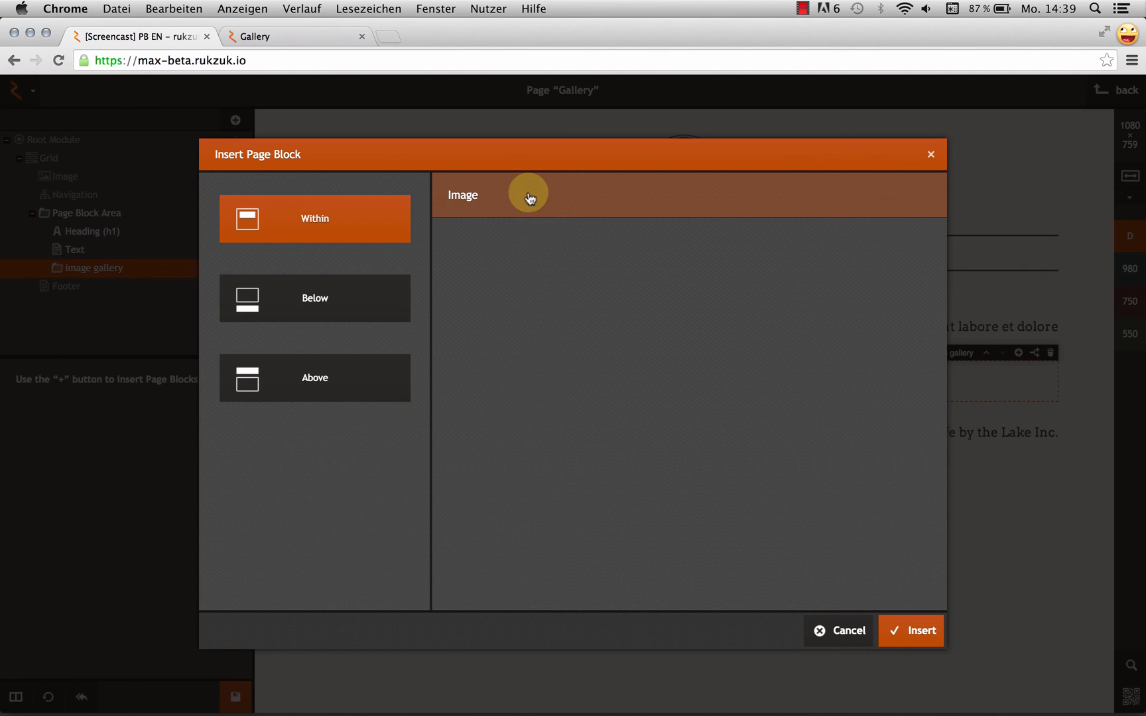
{"action": "left_click", "coordinate": [921, 632]}
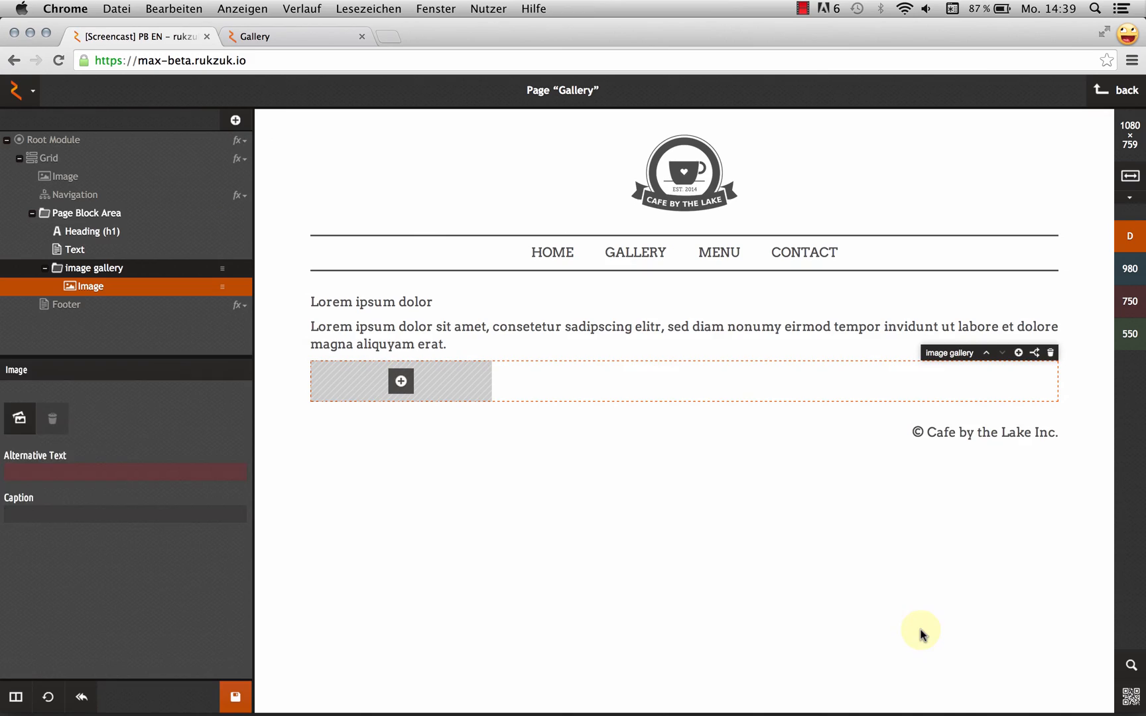
{"action": "left_click", "coordinate": [468, 368]}
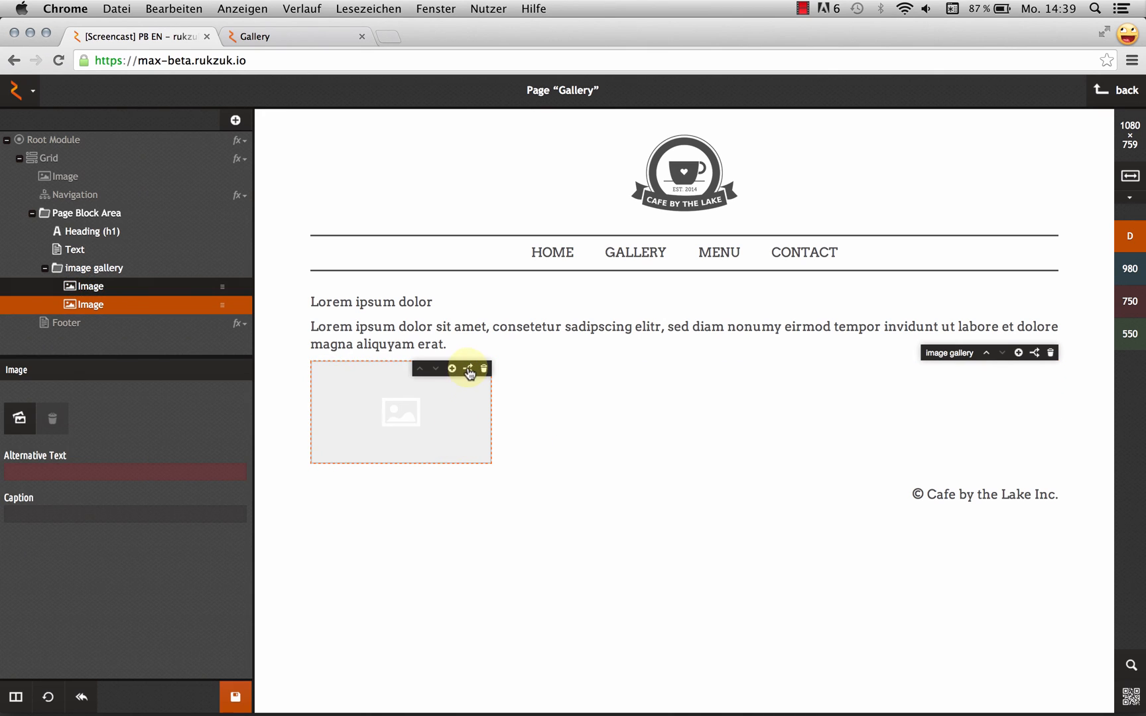
Duplicate the gallery's Image block two more times to make a row of four images.
{"action": "left_click", "coordinate": [651, 369]}
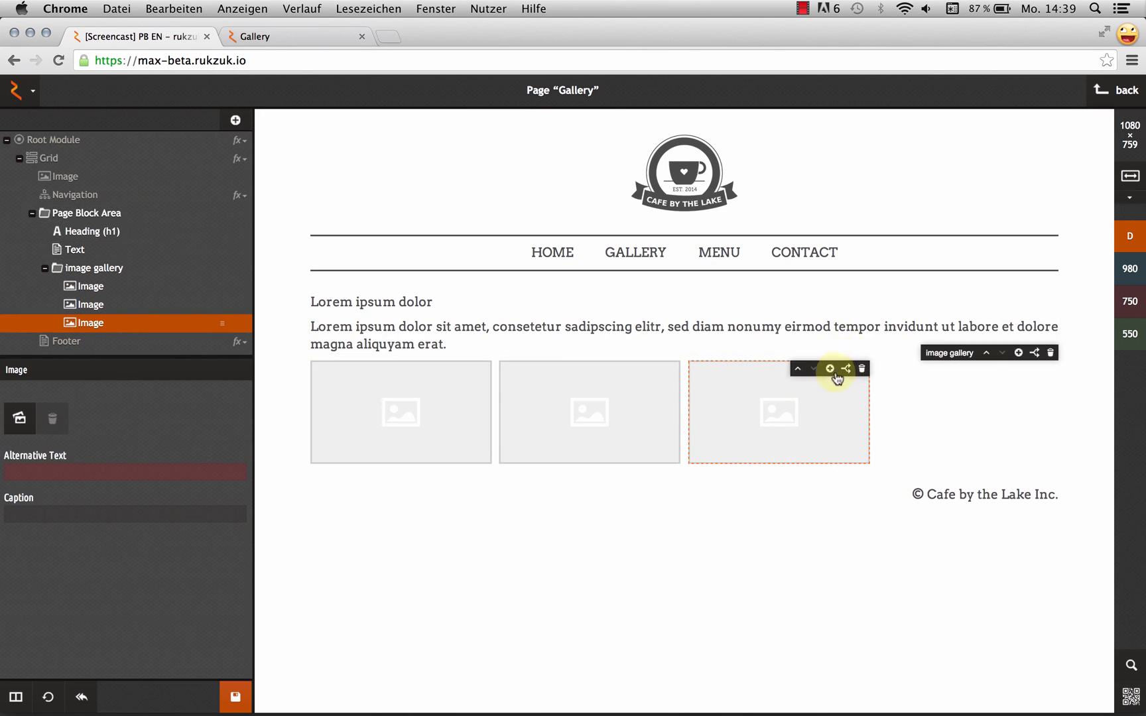
{"action": "left_click", "coordinate": [846, 369]}
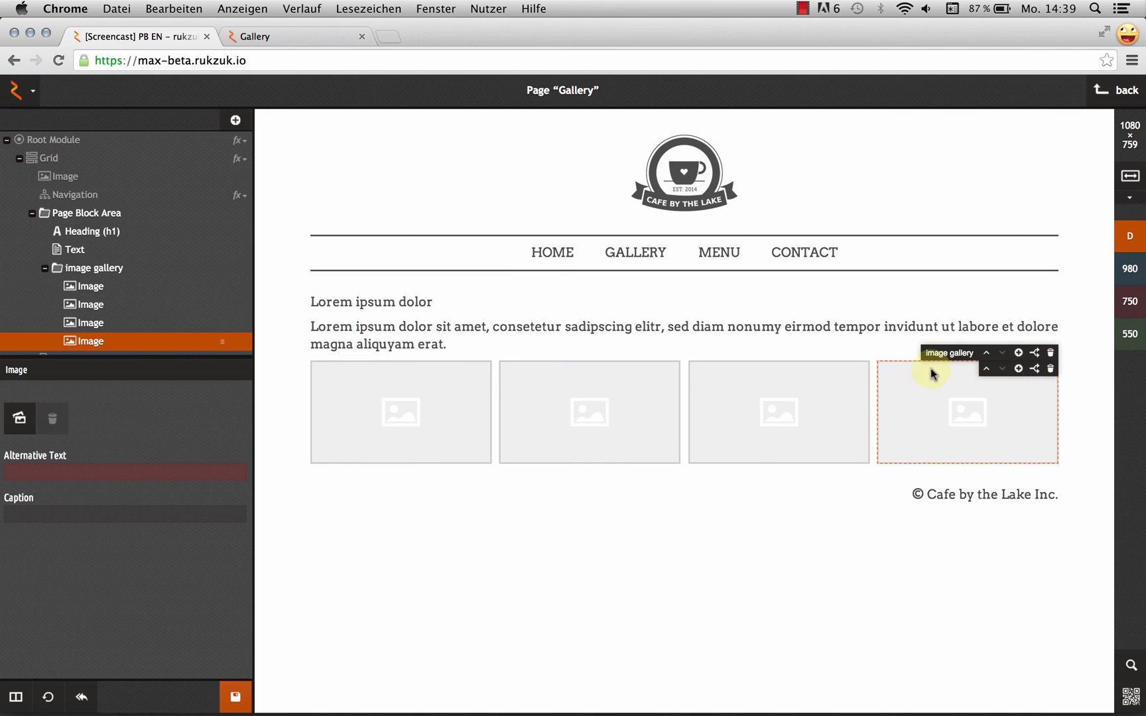
Move the image gallery block above the Text block and back below it.
{"action": "left_click", "coordinate": [986, 352]}
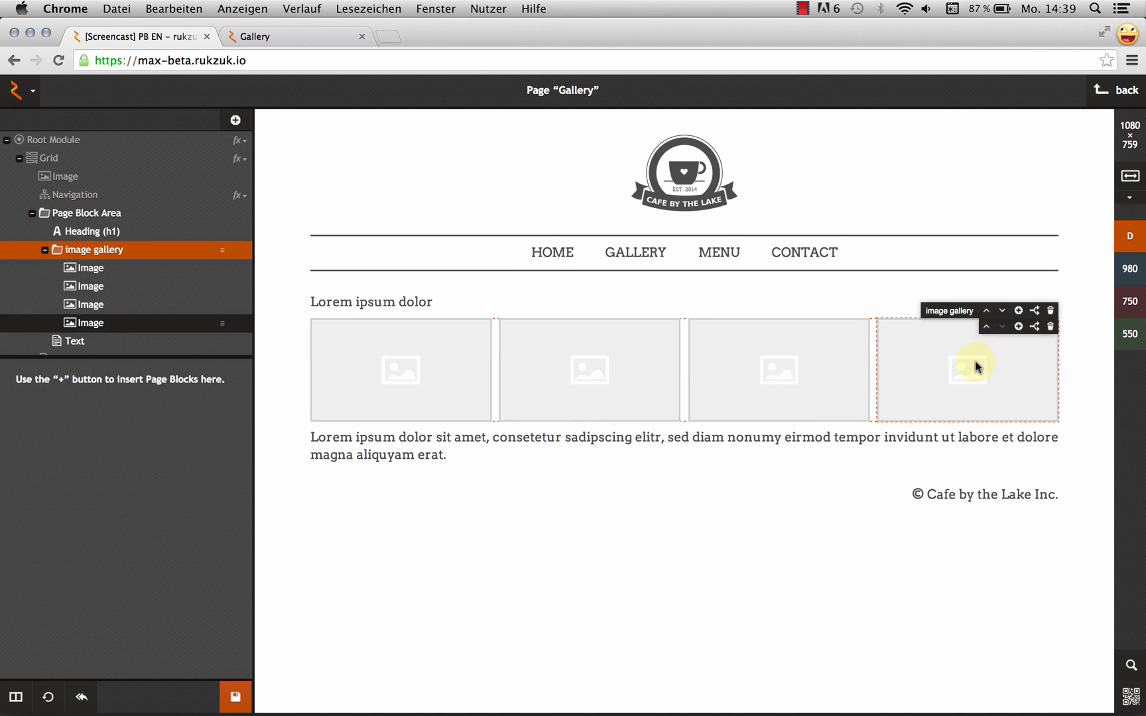
{"action": "left_click", "coordinate": [1002, 310]}
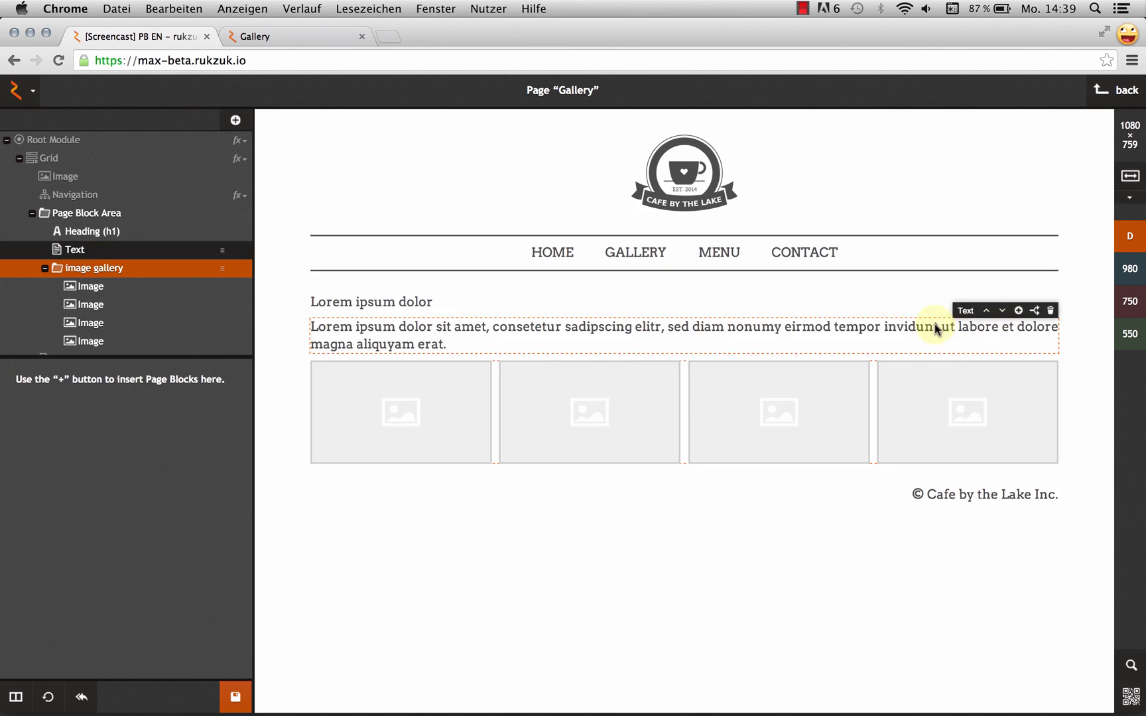
Collapse the image gallery block in the Gallery page's module tree and select that block.
{"action": "left_click", "coordinate": [90, 219]}
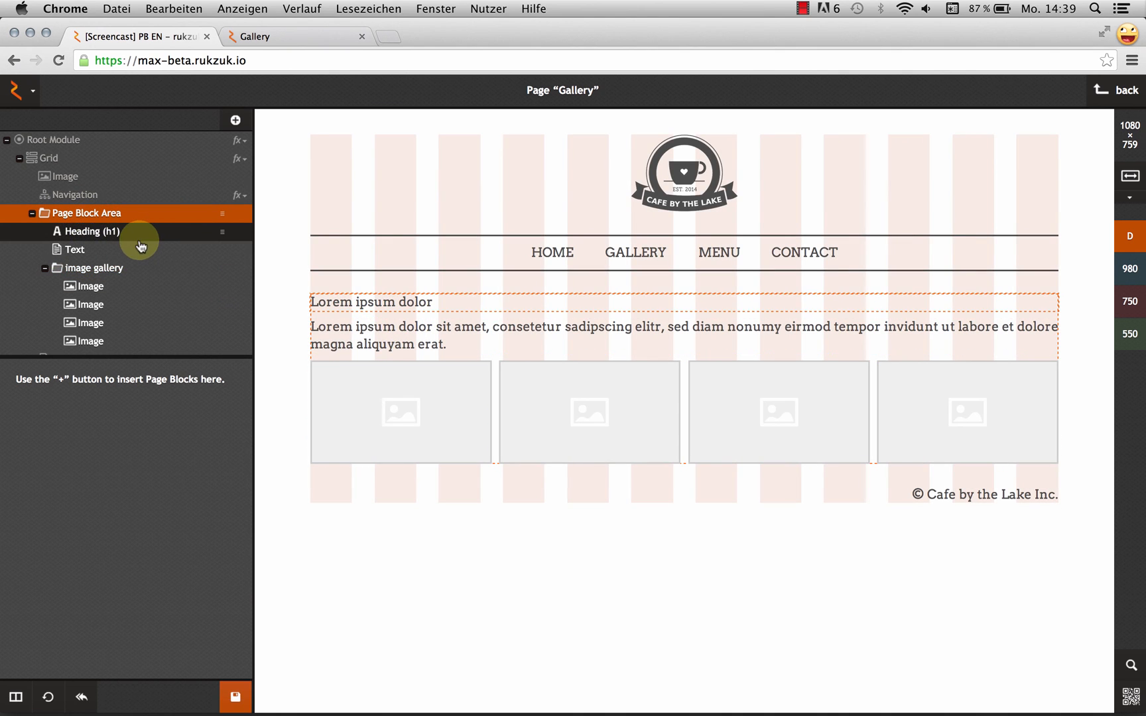
{"action": "left_click", "coordinate": [45, 267]}
{"action": "left_click", "coordinate": [123, 267]}
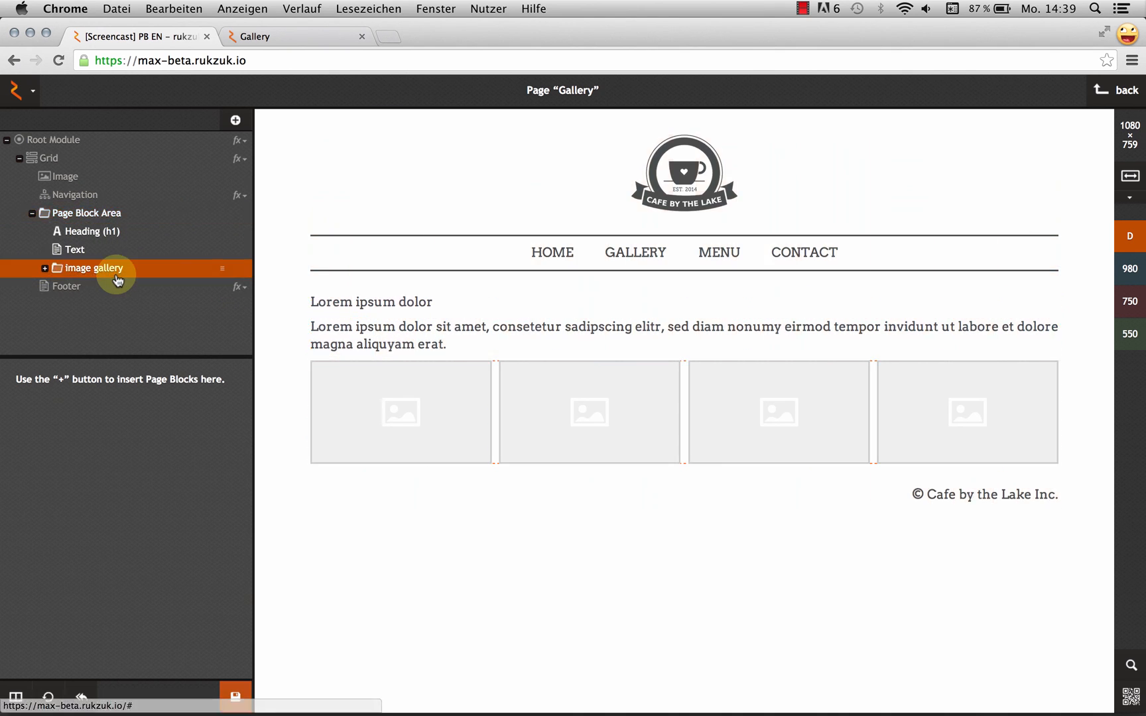